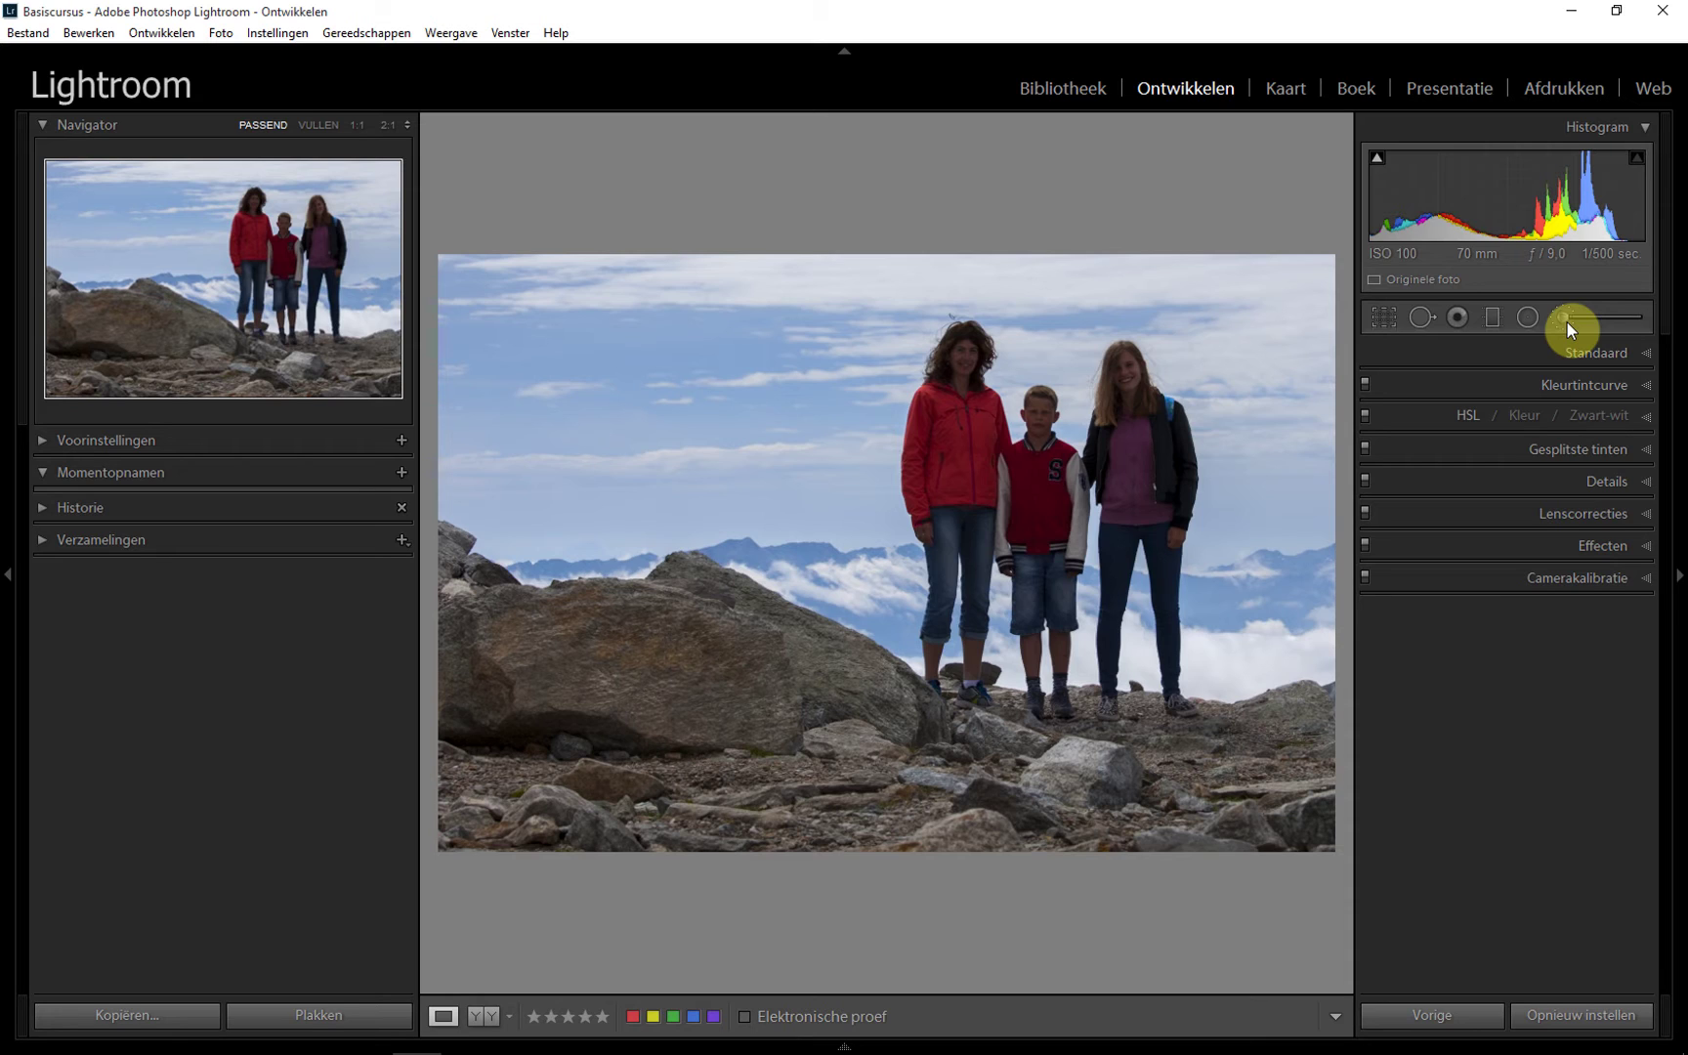
# Collapse the left Navigator/Presets panel so the backlit family photo fills more workspace.
pyautogui.click(16, 574)
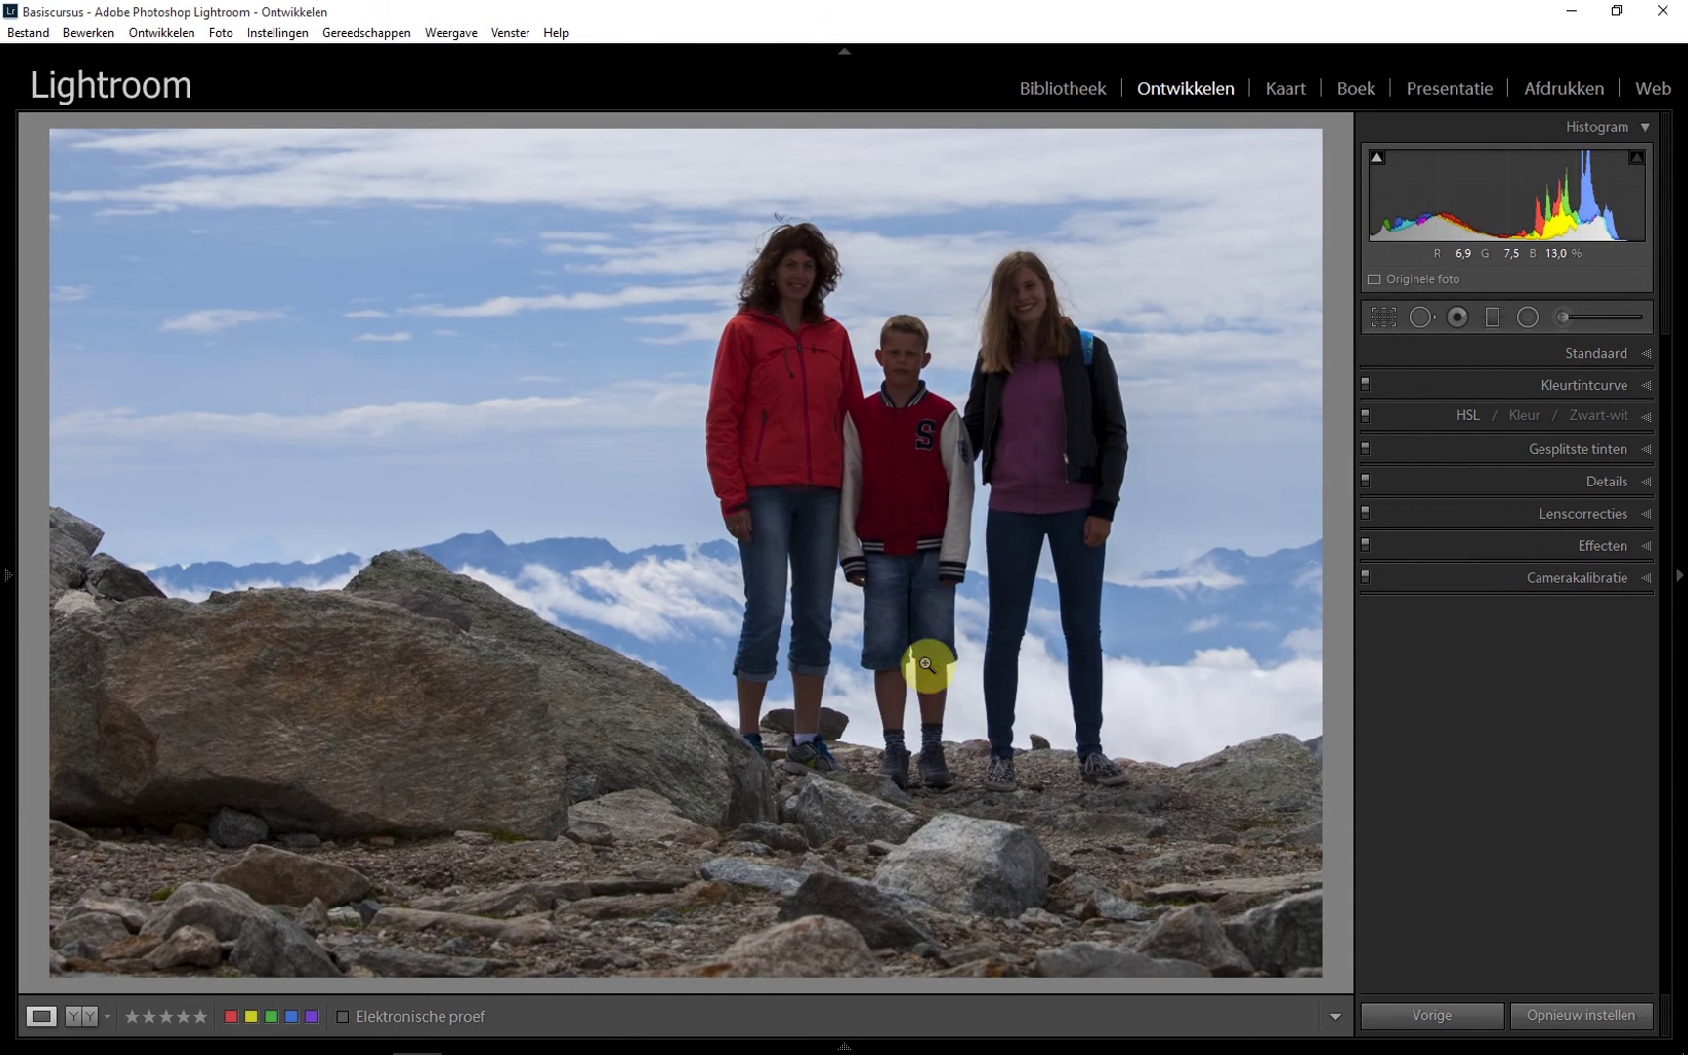
# In the Basic panel, try a global Shadows lift, then return Shadows to 0.
pyautogui.click(1647, 354)
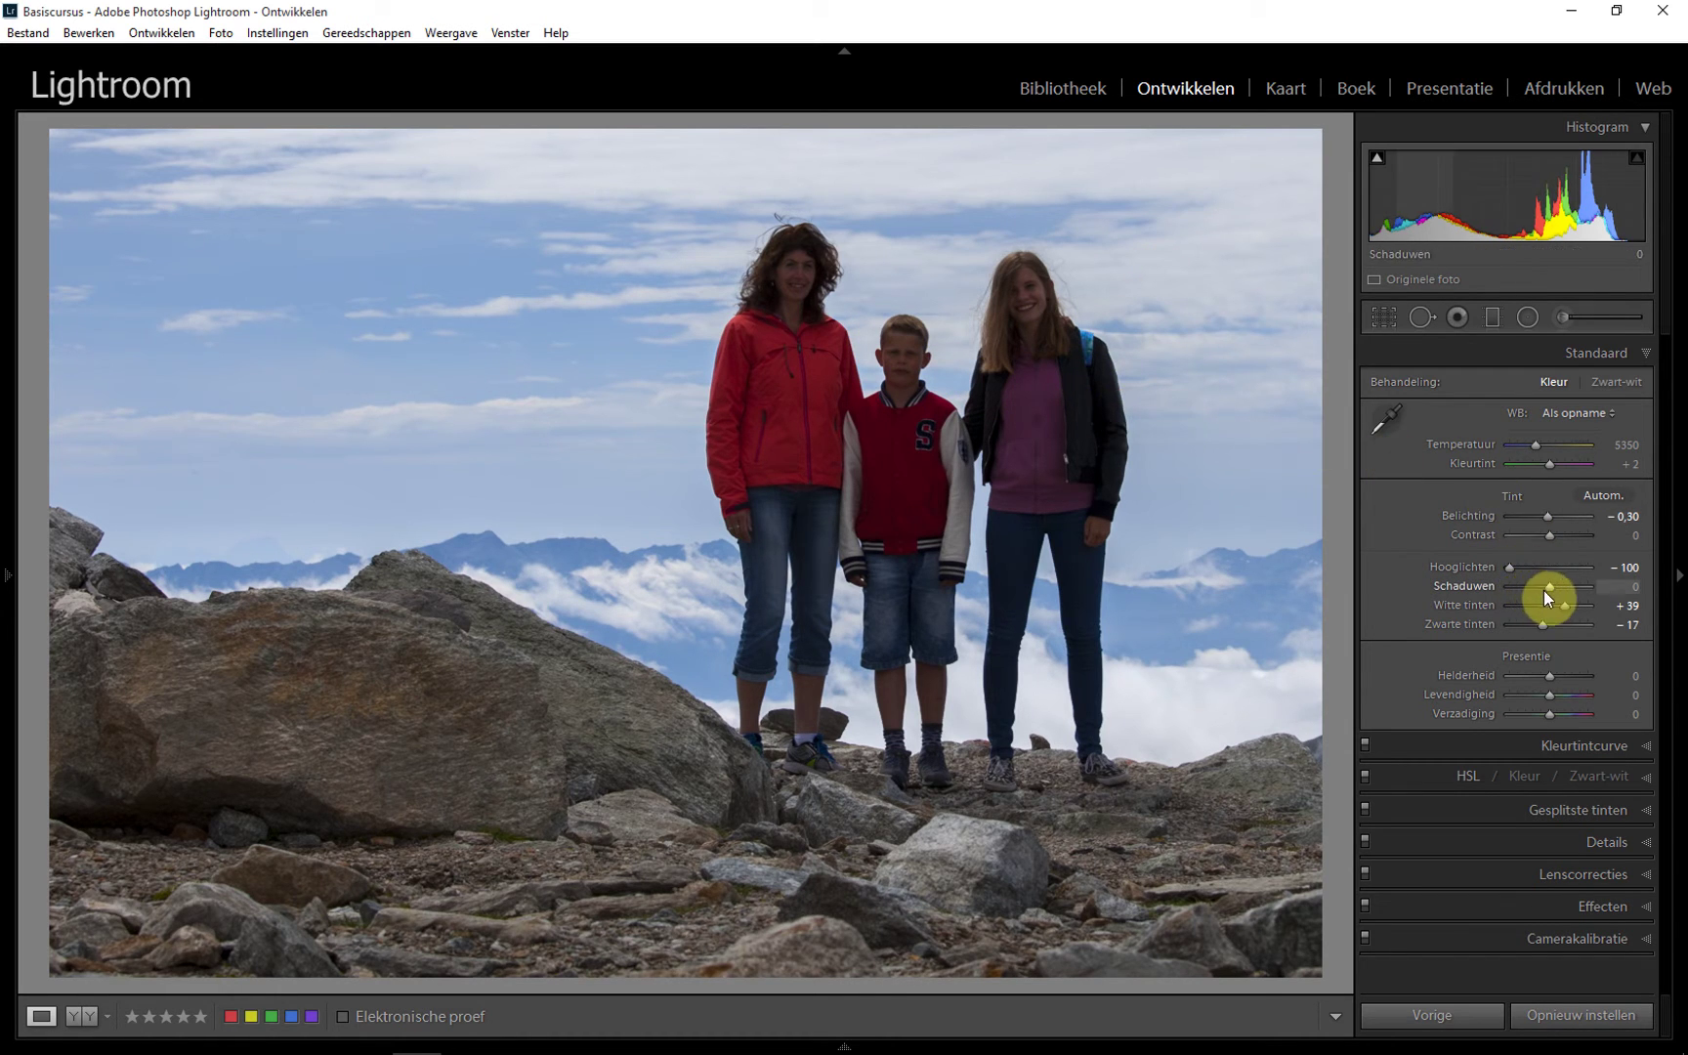
pyautogui.moveTo(1553, 592); pyautogui.dragTo(1578, 589)
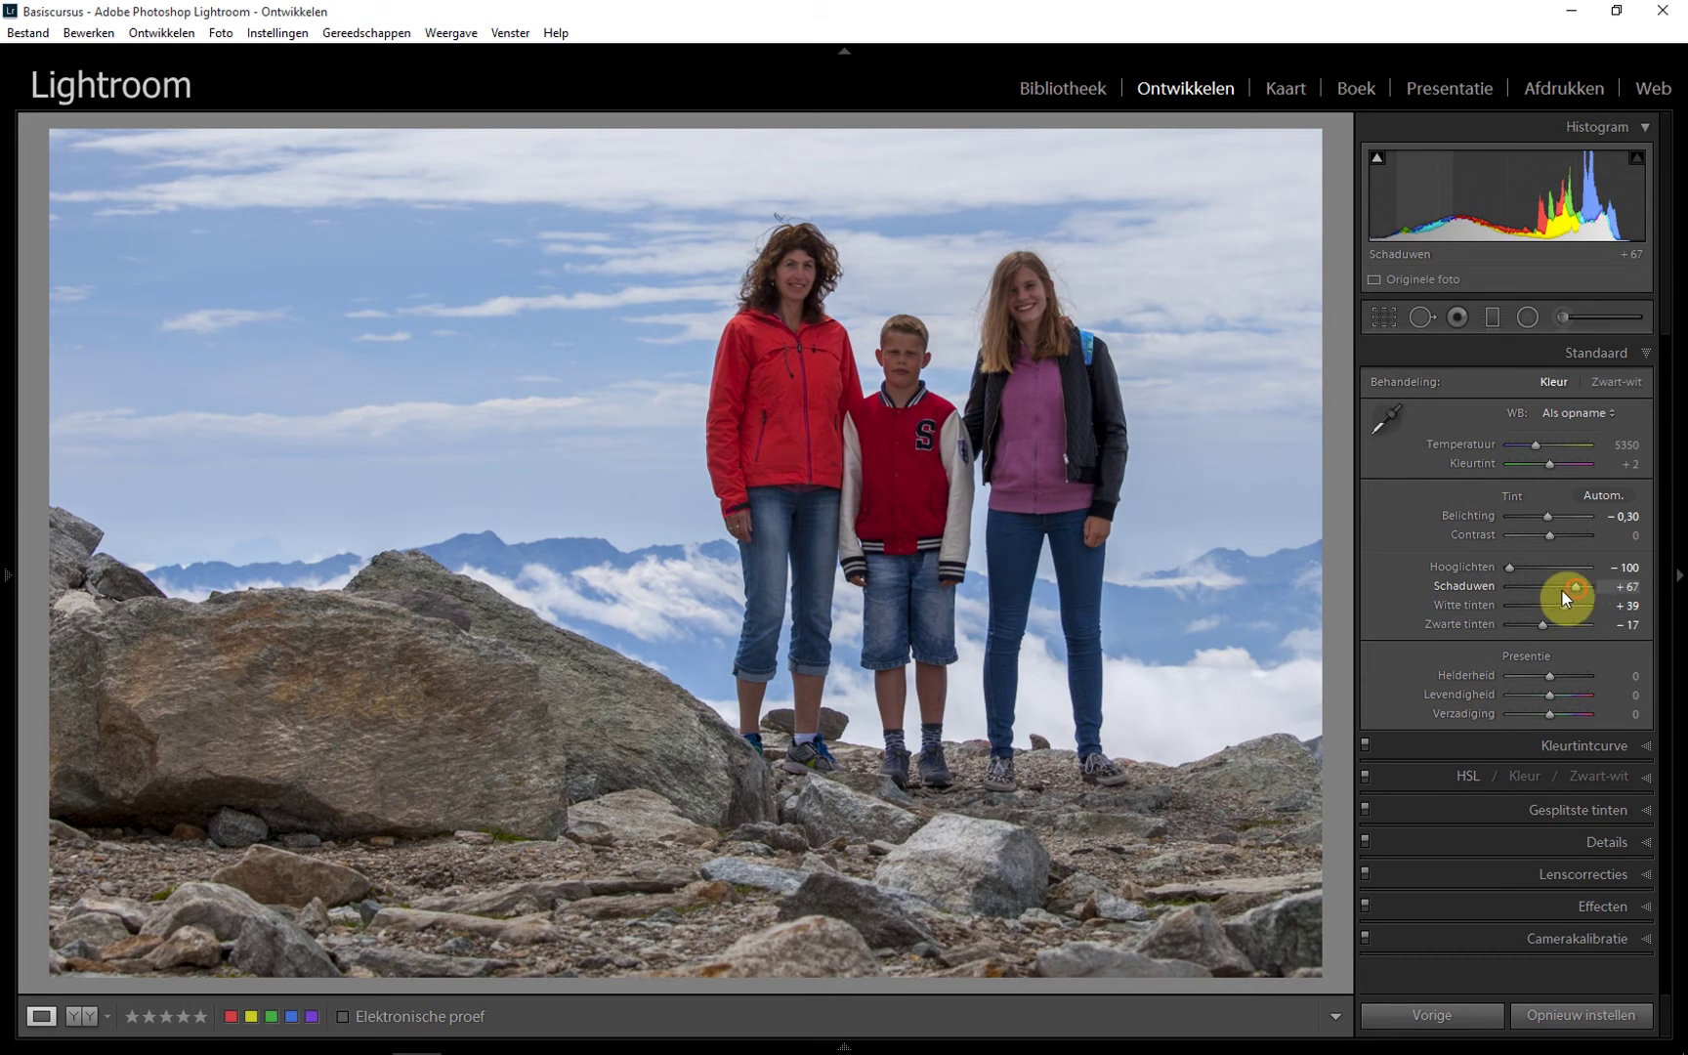
pyautogui.moveTo(1576, 587); pyautogui.dragTo(1551, 589)
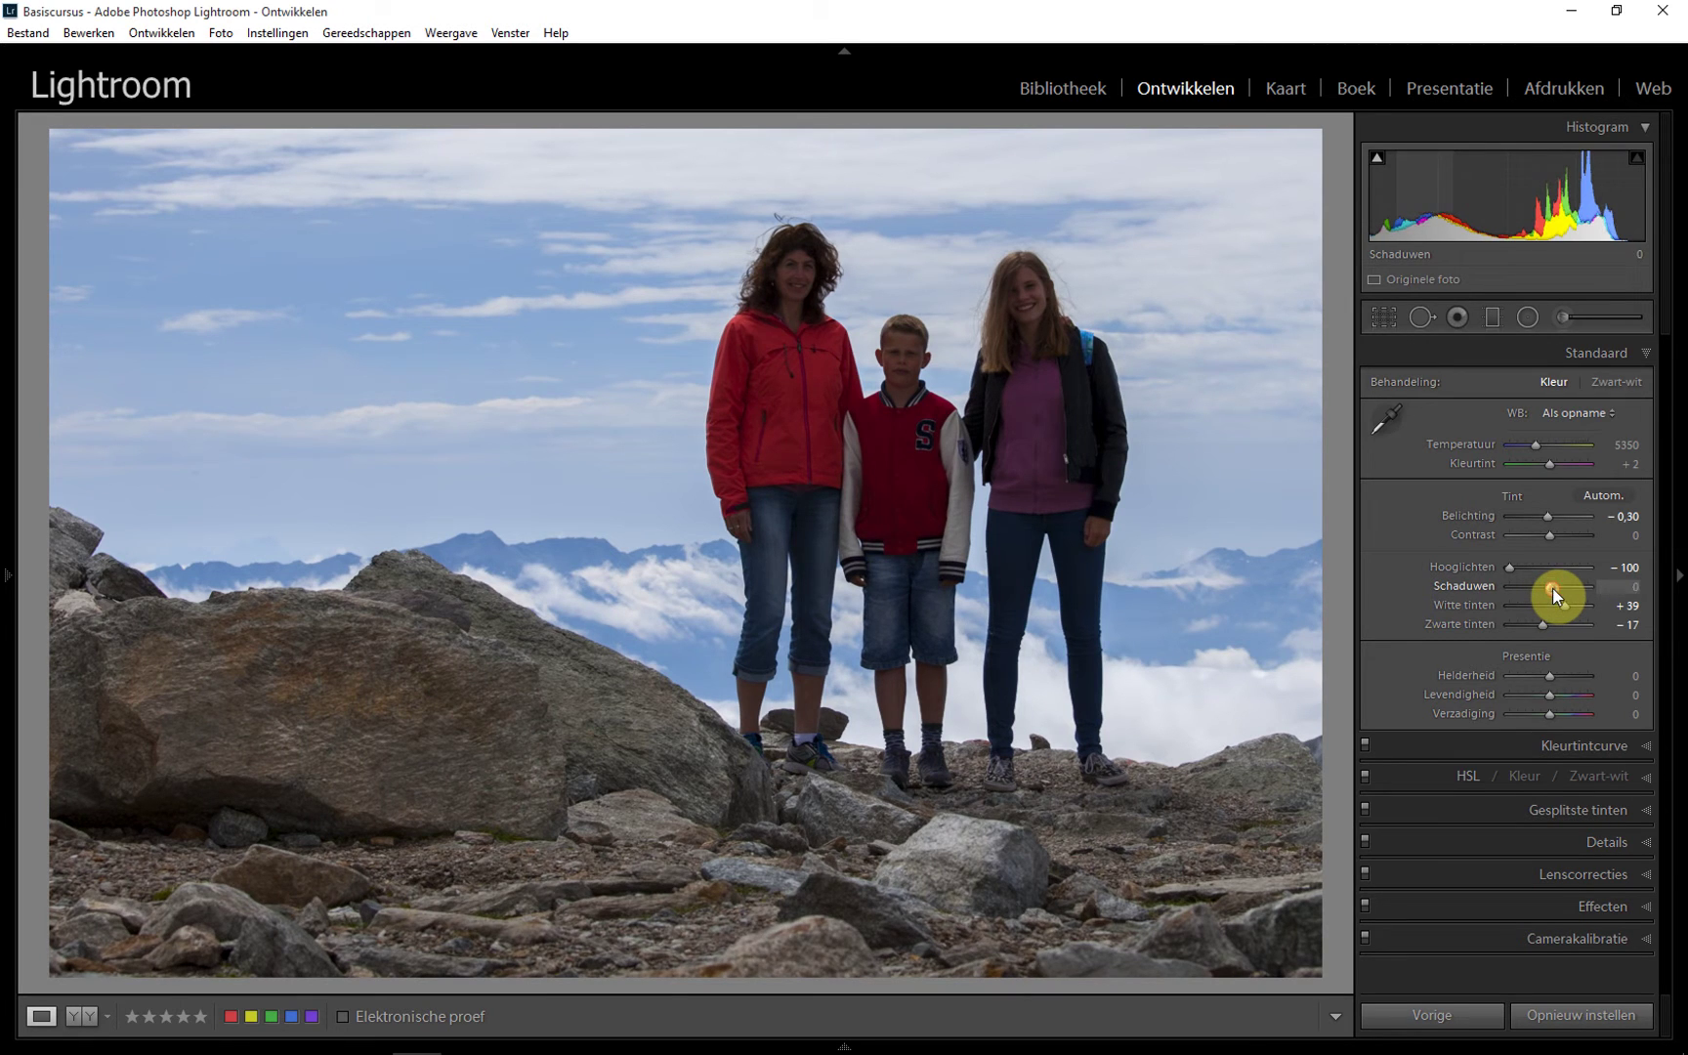
# Activate the Adjustment Brush with all its effect sliders at zero.
pyautogui.click(1568, 320)
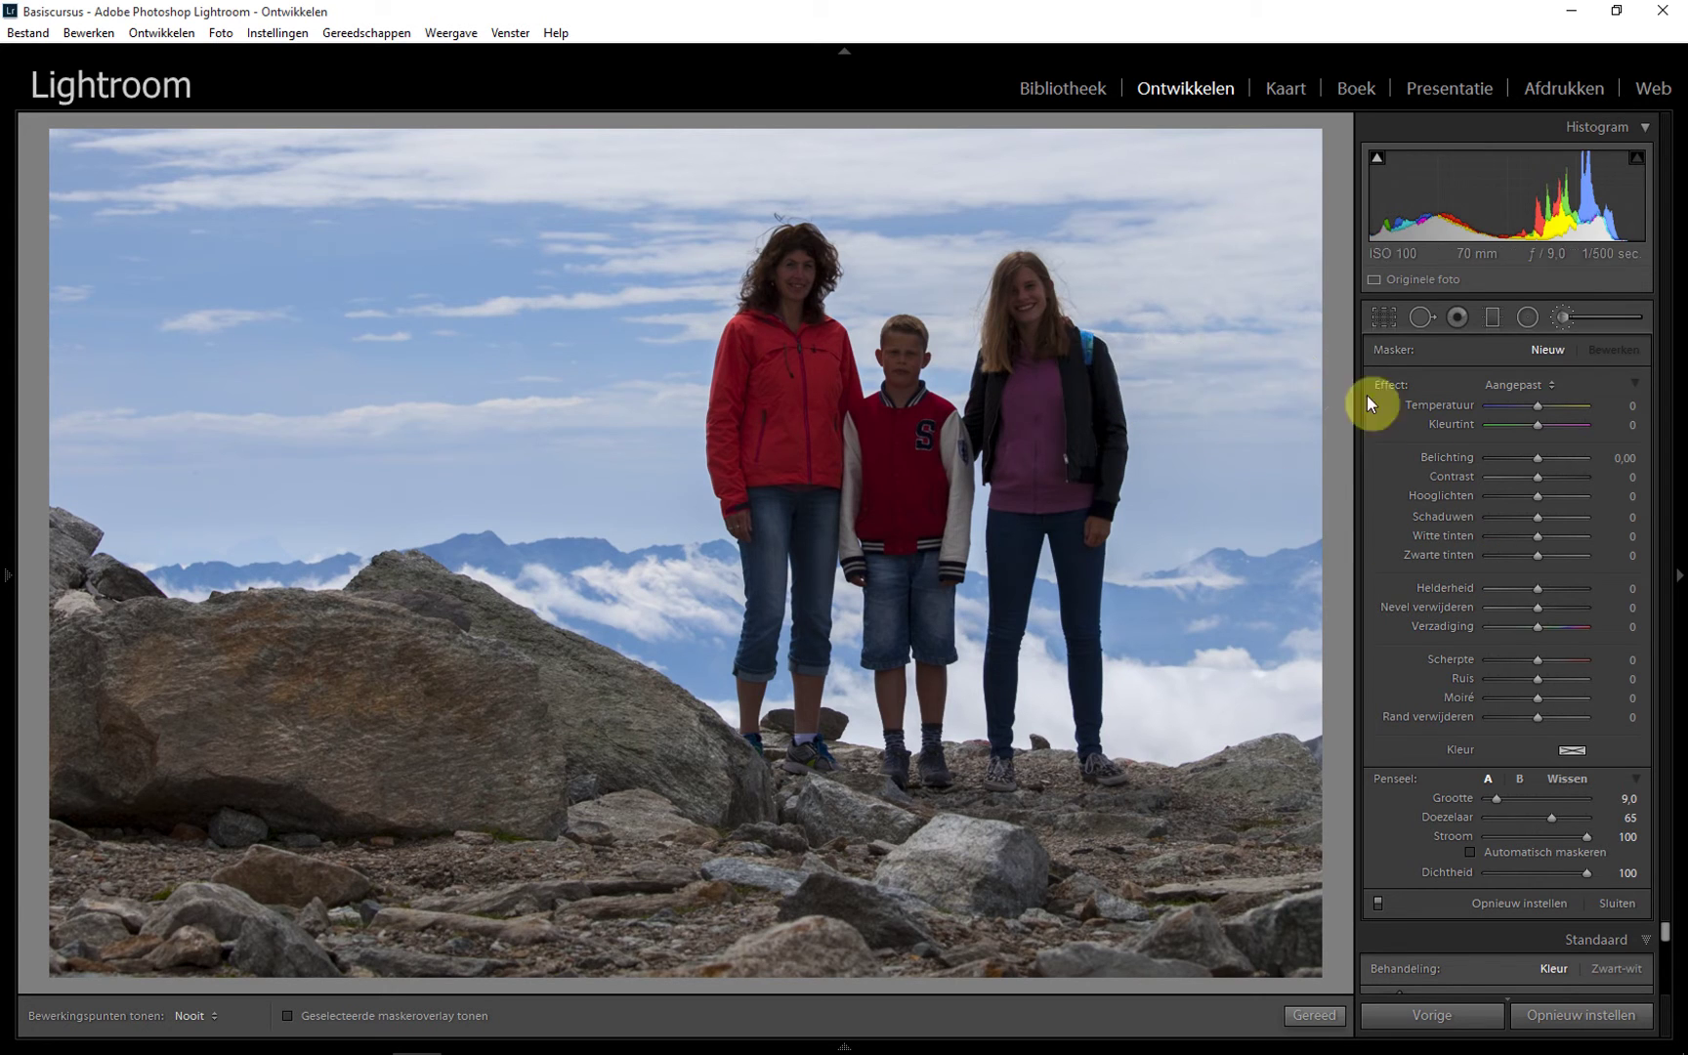
# Paint a Shadows +53 brush over the people, trying Exposure before resetting it to 0.
pyautogui.moveTo(1540, 518); pyautogui.dragTo(1564, 520)
pyautogui.moveTo(1042, 442)
pyautogui.mouseDown()
pyautogui.moveTo(1030, 486)
pyautogui.moveTo(987, 426)
pyautogui.moveTo(1017, 279)
pyautogui.moveTo(1077, 398)
pyautogui.moveTo(1093, 377)
pyautogui.moveTo(1103, 706)
pyautogui.moveTo(1029, 471)
pyautogui.moveTo(999, 651)
pyautogui.moveTo(1010, 729)
pyautogui.moveTo(1021, 486)
pyautogui.moveTo(901, 483)
pyautogui.moveTo(905, 452)
pyautogui.moveTo(910, 488)
pyautogui.moveTo(867, 452)
pyautogui.moveTo(905, 445)
pyautogui.moveTo(904, 340)
pyautogui.moveTo(935, 445)
pyautogui.moveTo(919, 520)
pyautogui.moveTo(931, 724)
pyautogui.moveTo(886, 690)
pyautogui.moveTo(882, 573)
pyautogui.moveTo(845, 531)
pyautogui.moveTo(796, 317)
pyautogui.moveTo(739, 475)
pyautogui.moveTo(792, 256)
pyautogui.moveTo(773, 309)
pyautogui.moveTo(835, 471)
pyautogui.moveTo(799, 701)
pyautogui.moveTo(800, 572)
pyautogui.moveTo(763, 493)
pyautogui.moveTo(753, 696)
pyautogui.moveTo(773, 445)
pyautogui.moveTo(852, 422)
pyautogui.moveTo(916, 471)
pyautogui.moveTo(924, 633)
pyautogui.moveTo(895, 625)
pyautogui.moveTo(1034, 422)
pyautogui.moveTo(1017, 275)
pyautogui.moveTo(998, 351)
pyautogui.moveTo(1056, 390)
pyautogui.moveTo(1070, 457)
pyautogui.moveTo(950, 830)
pyautogui.moveTo(980, 799)
pyautogui.moveTo(1104, 757)
pyautogui.moveTo(1168, 743)
pyautogui.moveTo(1191, 765)
pyautogui.mouseUp()
pyautogui.click(1628, 876)
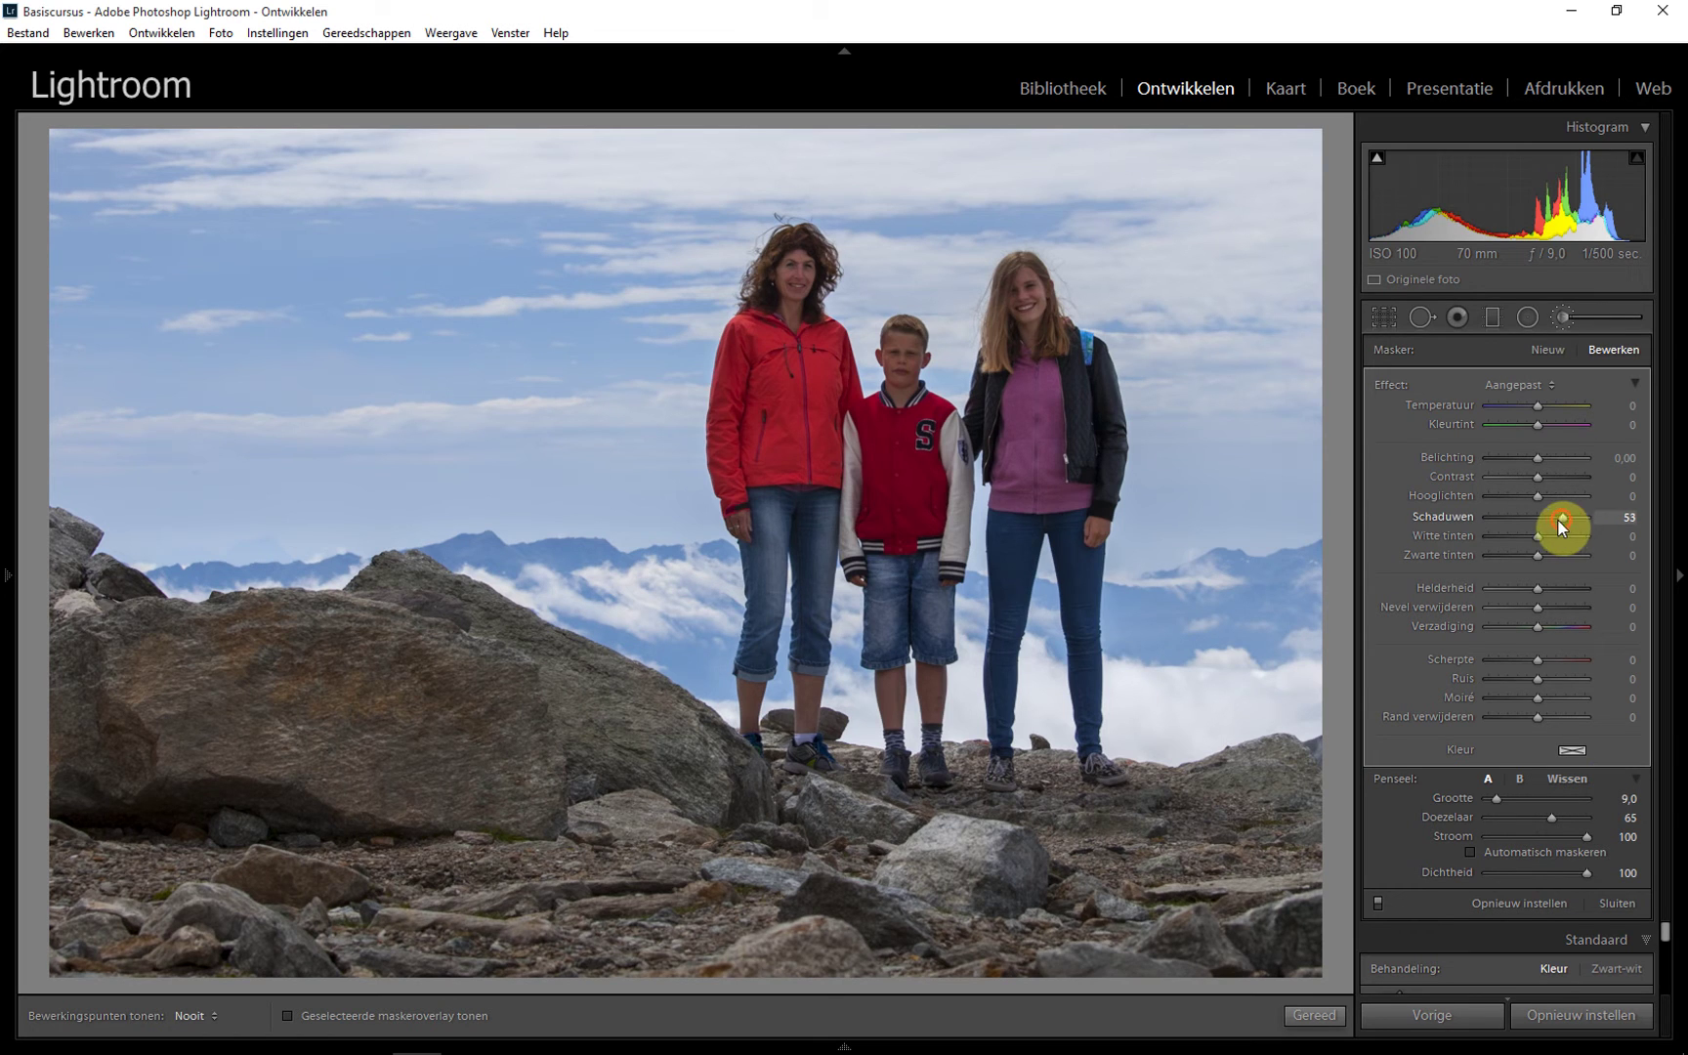
pyautogui.moveTo(1560, 525)
pyautogui.mouseDown()
pyautogui.moveTo(1522, 520)
pyautogui.moveTo(1563, 524)
pyautogui.mouseUp()
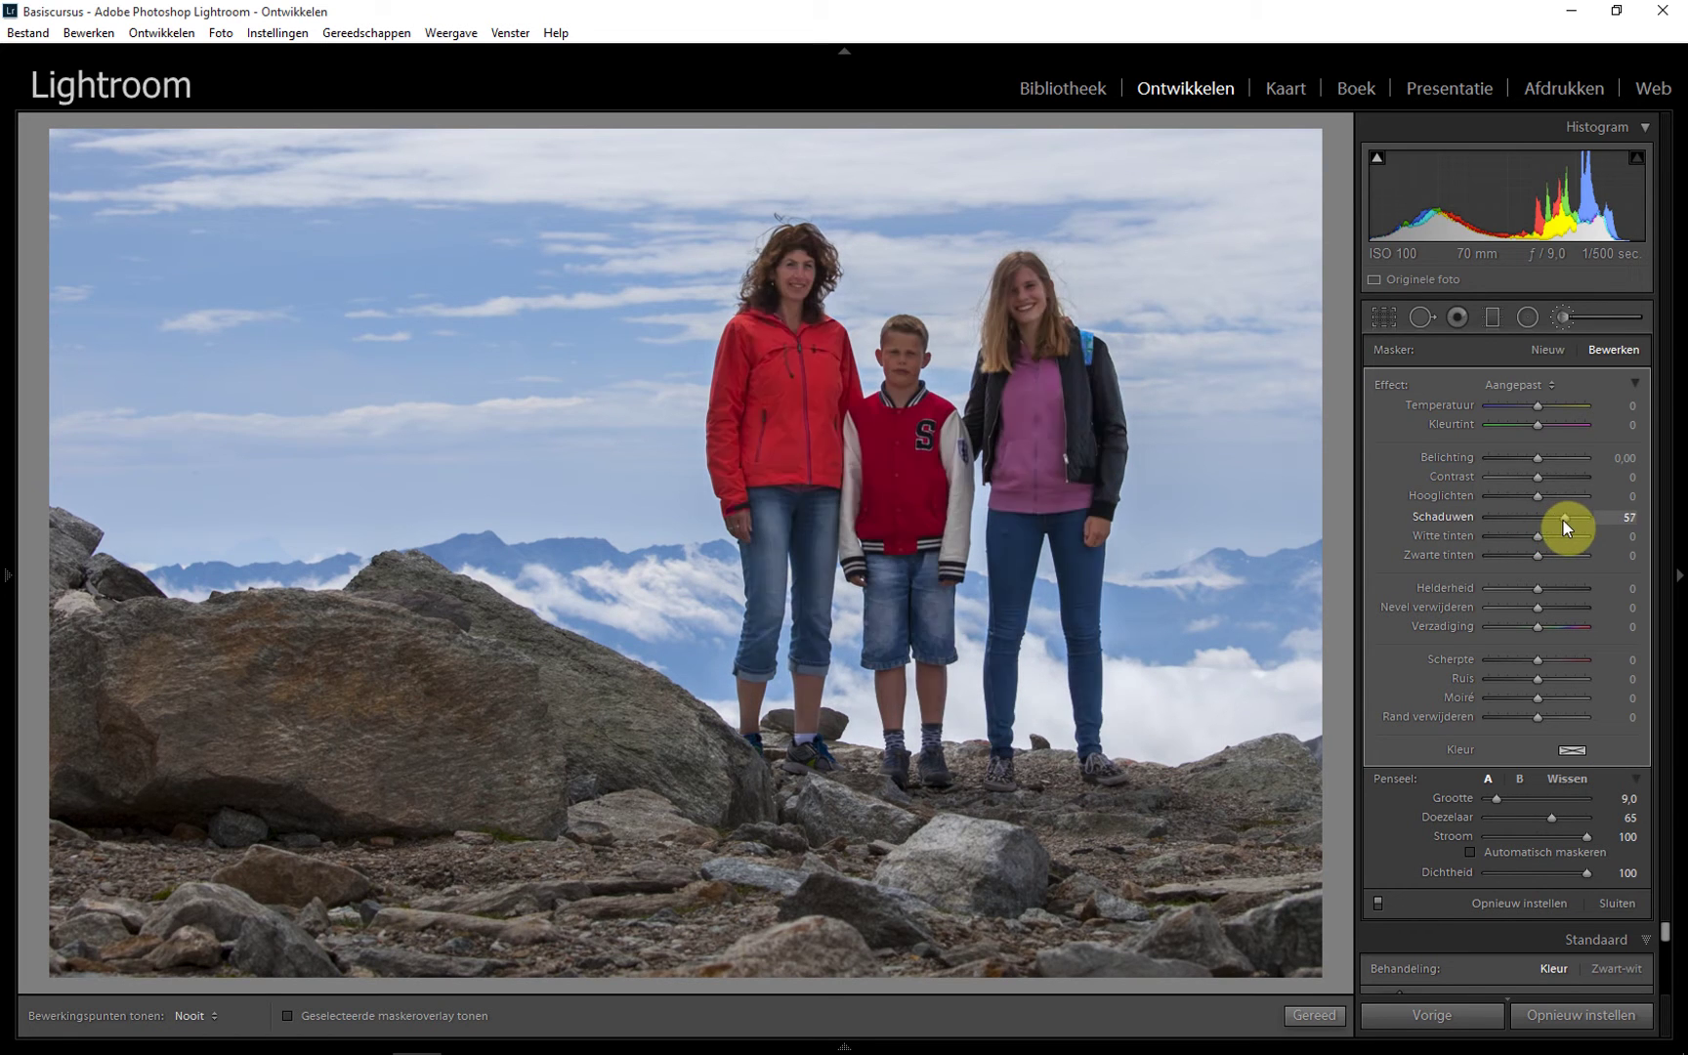
pyautogui.moveTo(1536, 460)
pyautogui.mouseDown()
pyautogui.moveTo(1520, 462)
pyautogui.moveTo(1574, 467)
pyautogui.moveTo(1541, 465)
pyautogui.mouseUp()
pyautogui.doubleClick(1540, 459)
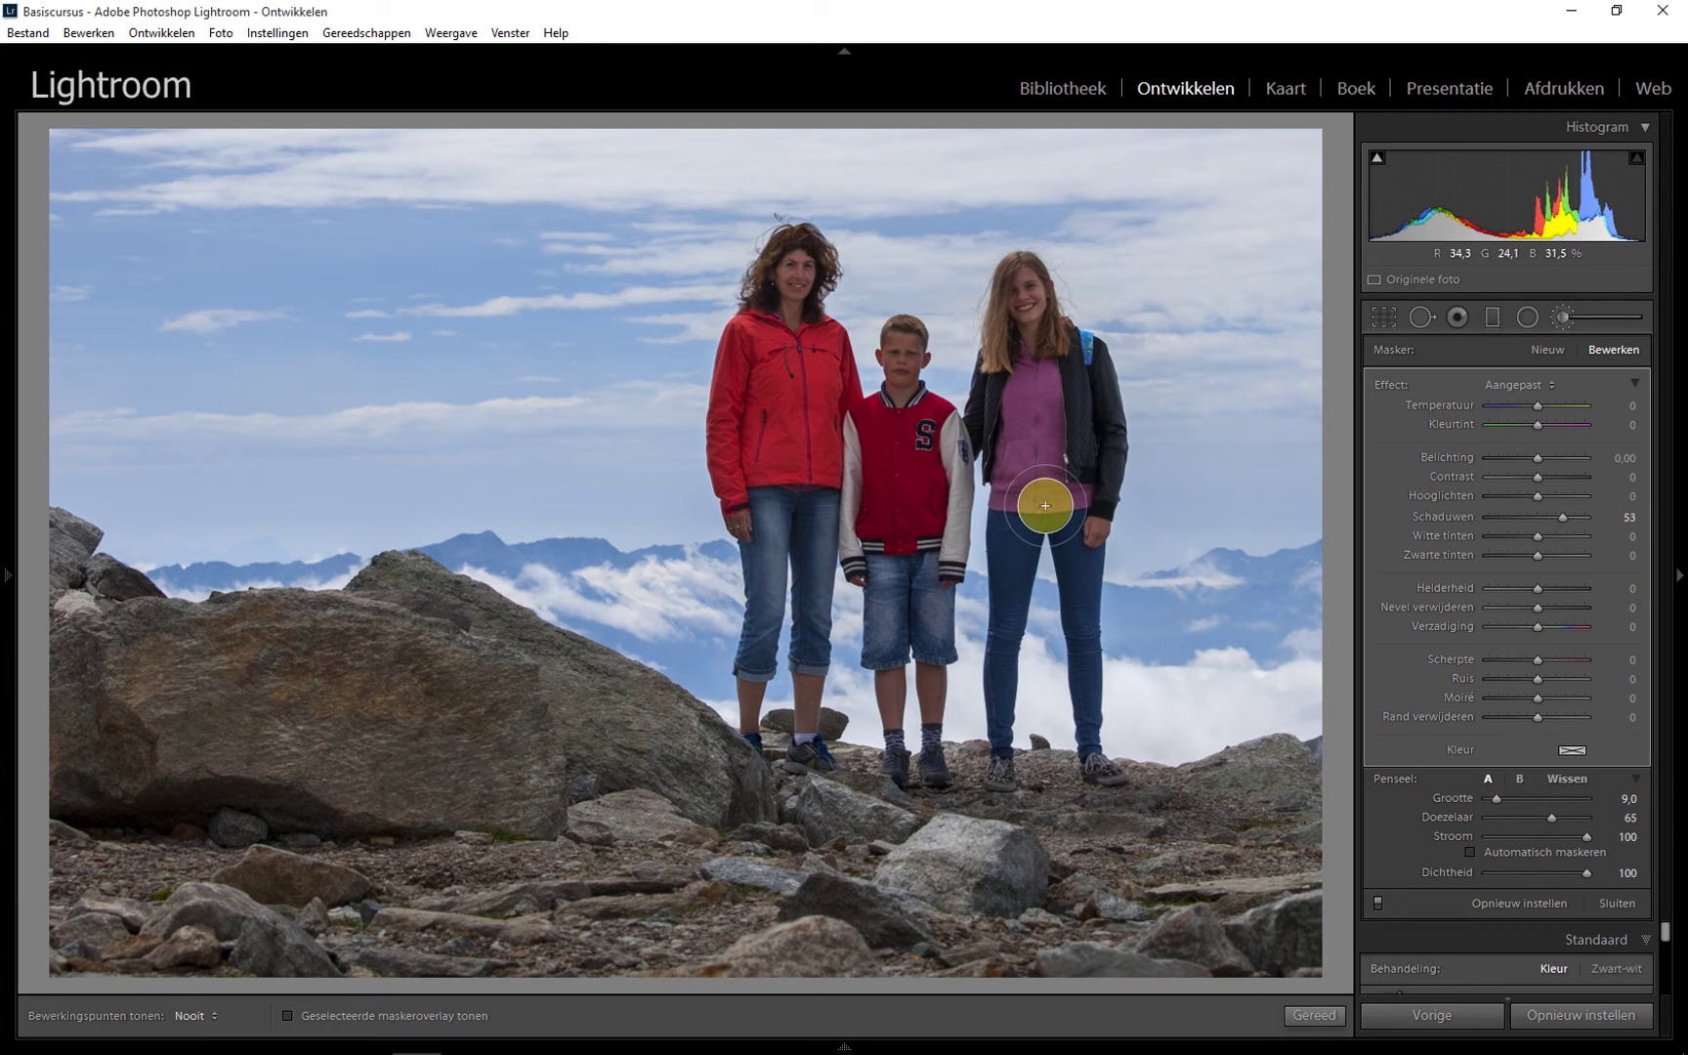
# Show the edit pins and delete the brush adjustment painted over the family.
pyautogui.press('h')
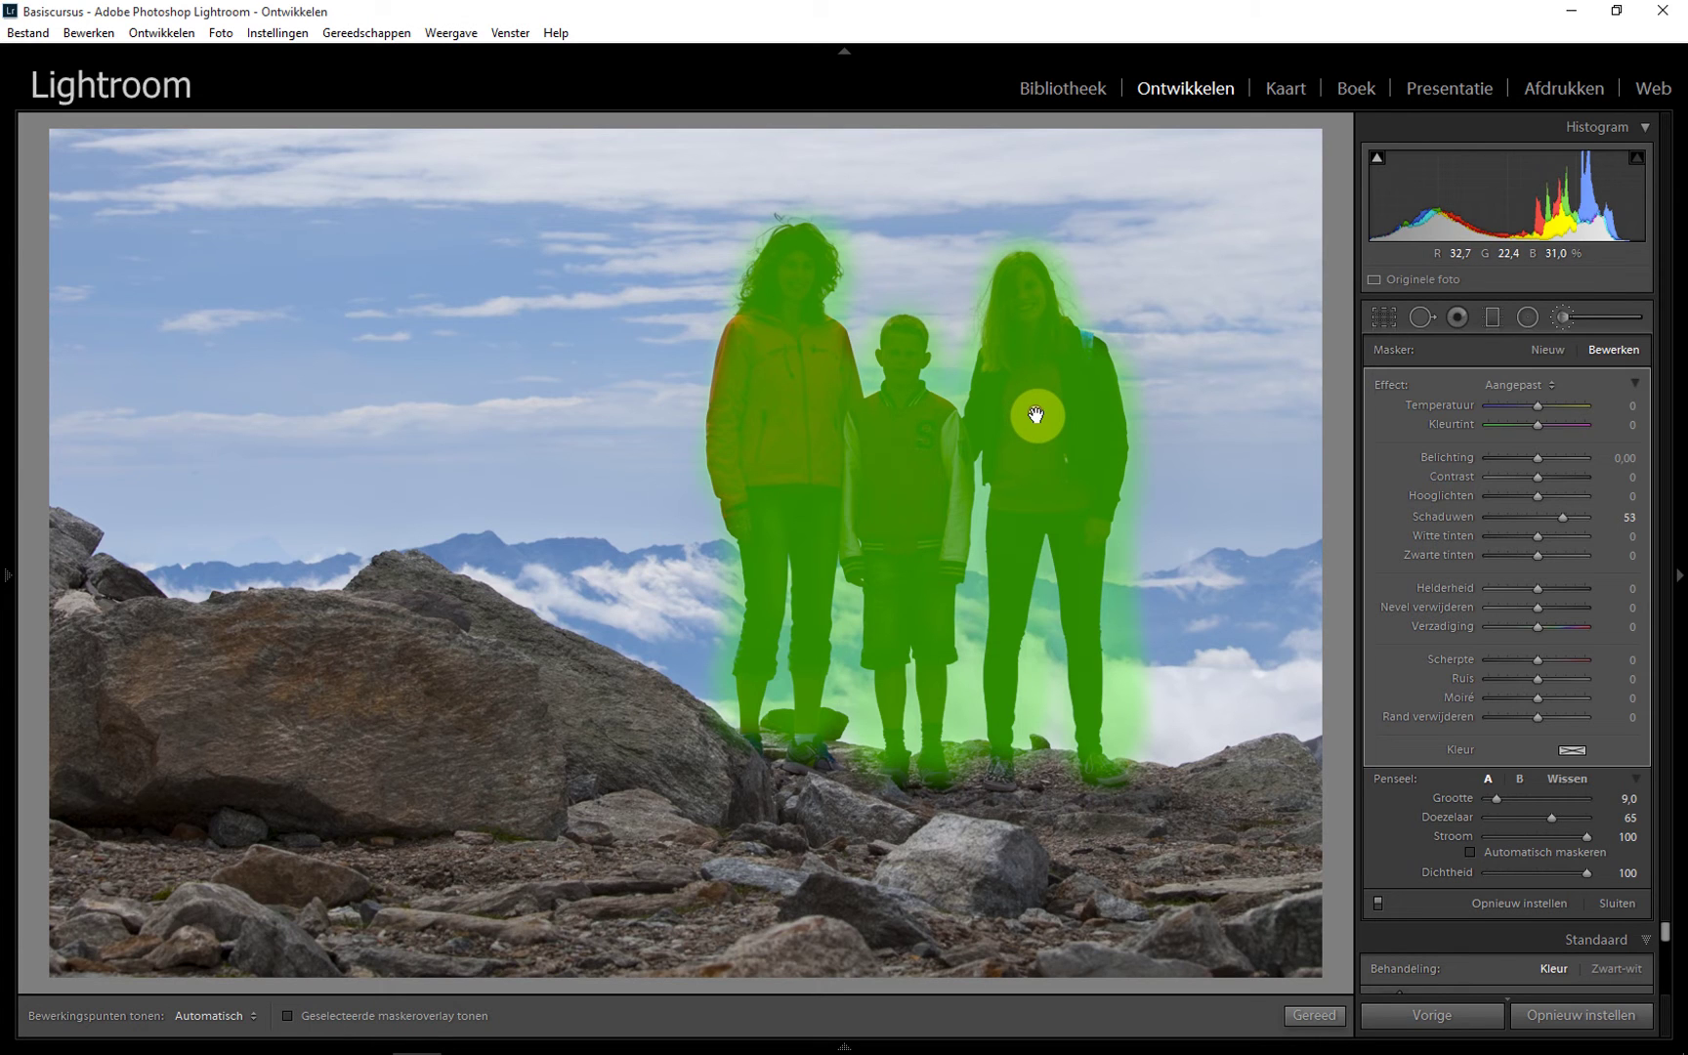
pyautogui.rightClick(1036, 415)
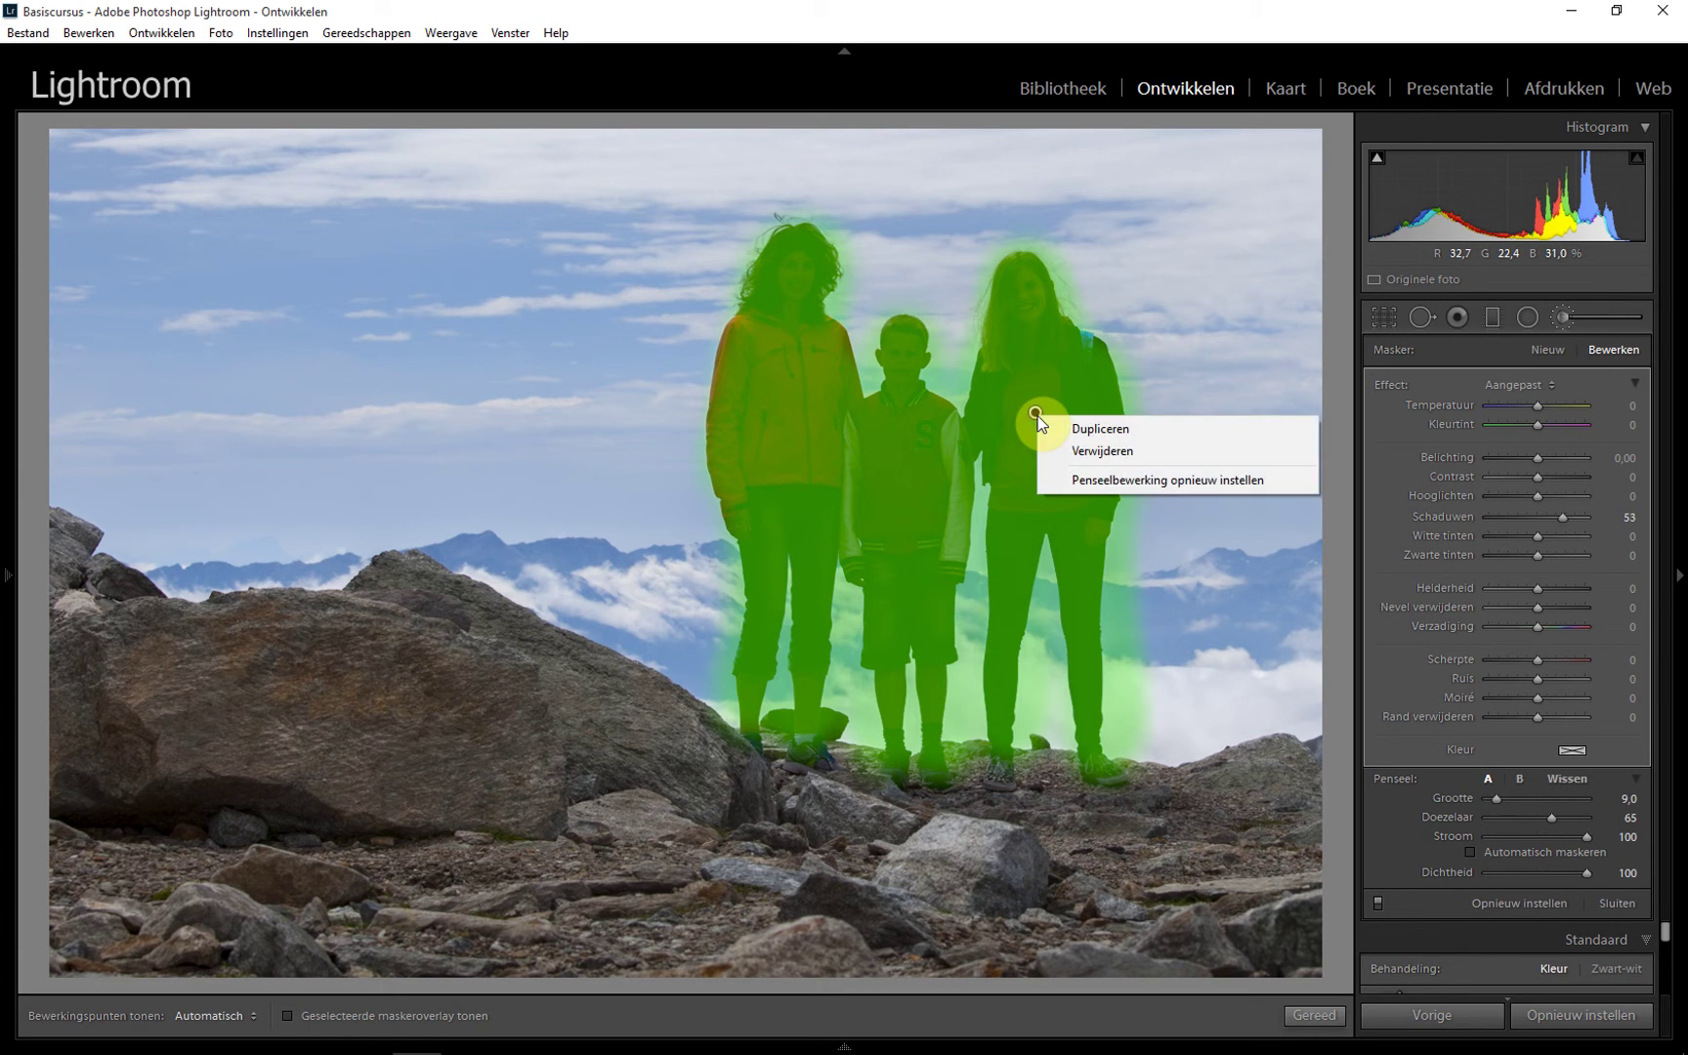
pyautogui.click(1102, 452)
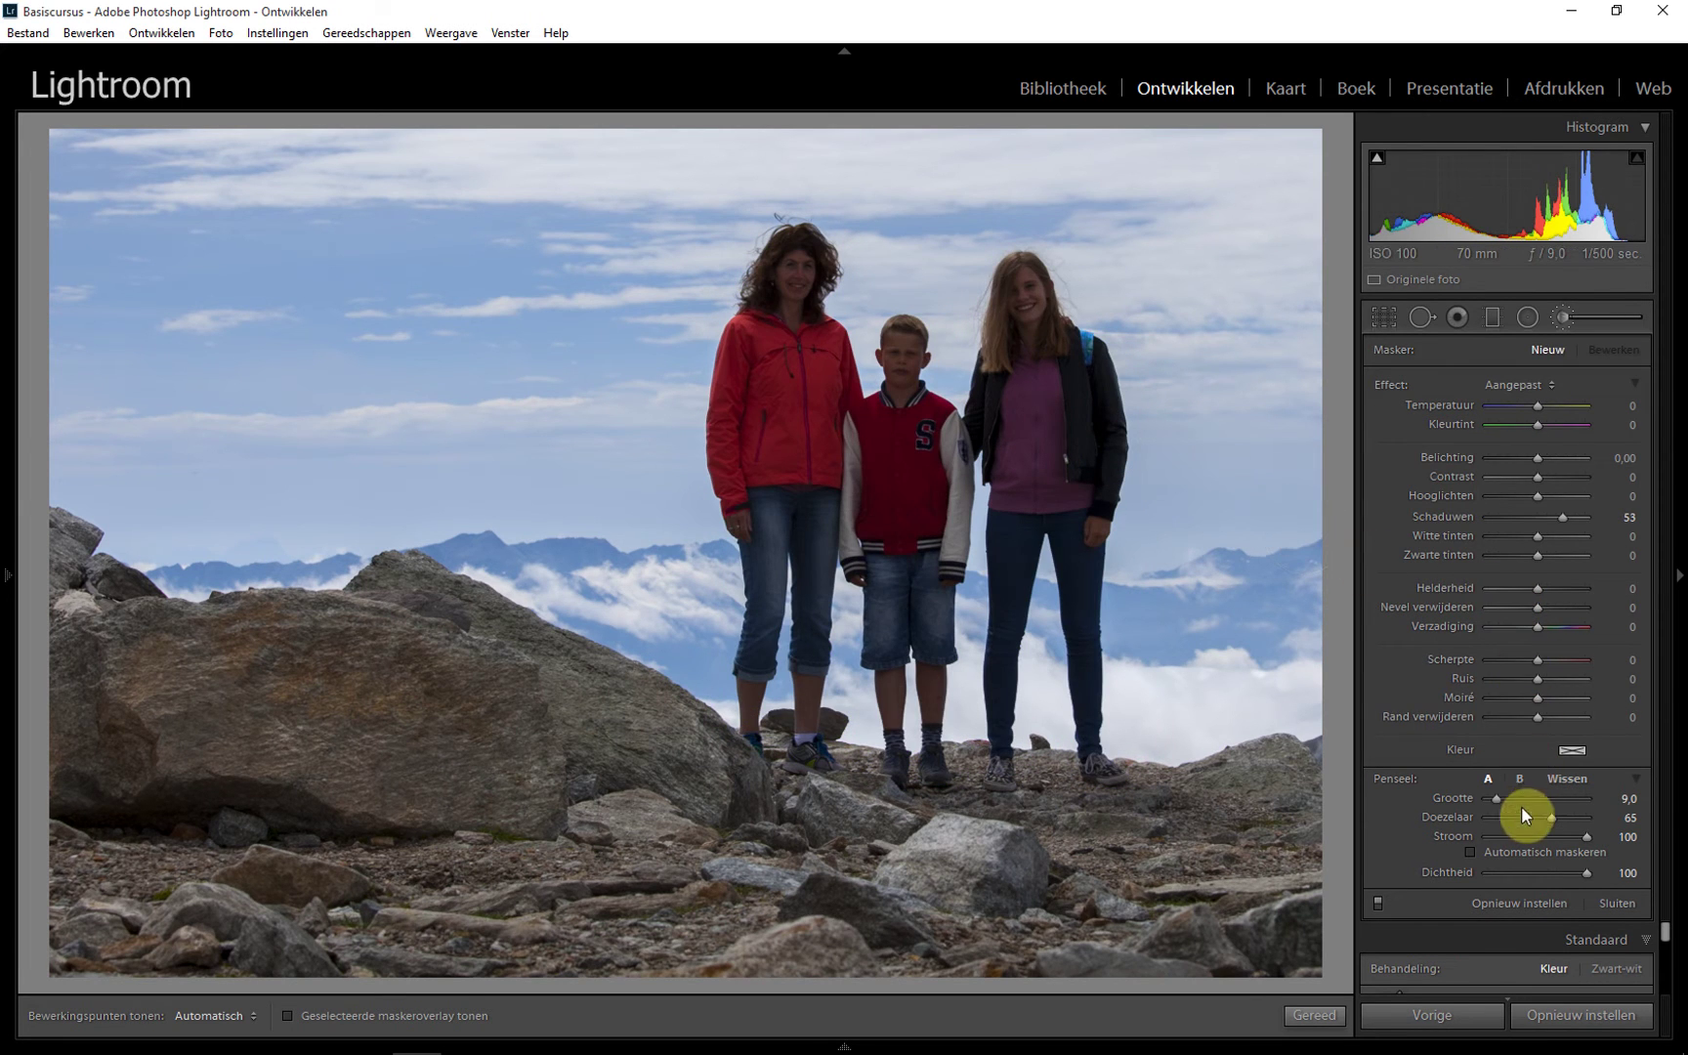
# Turn on Auto Mask and paint the Shadows lift over the girl's jacket.
pyautogui.click(1472, 850)
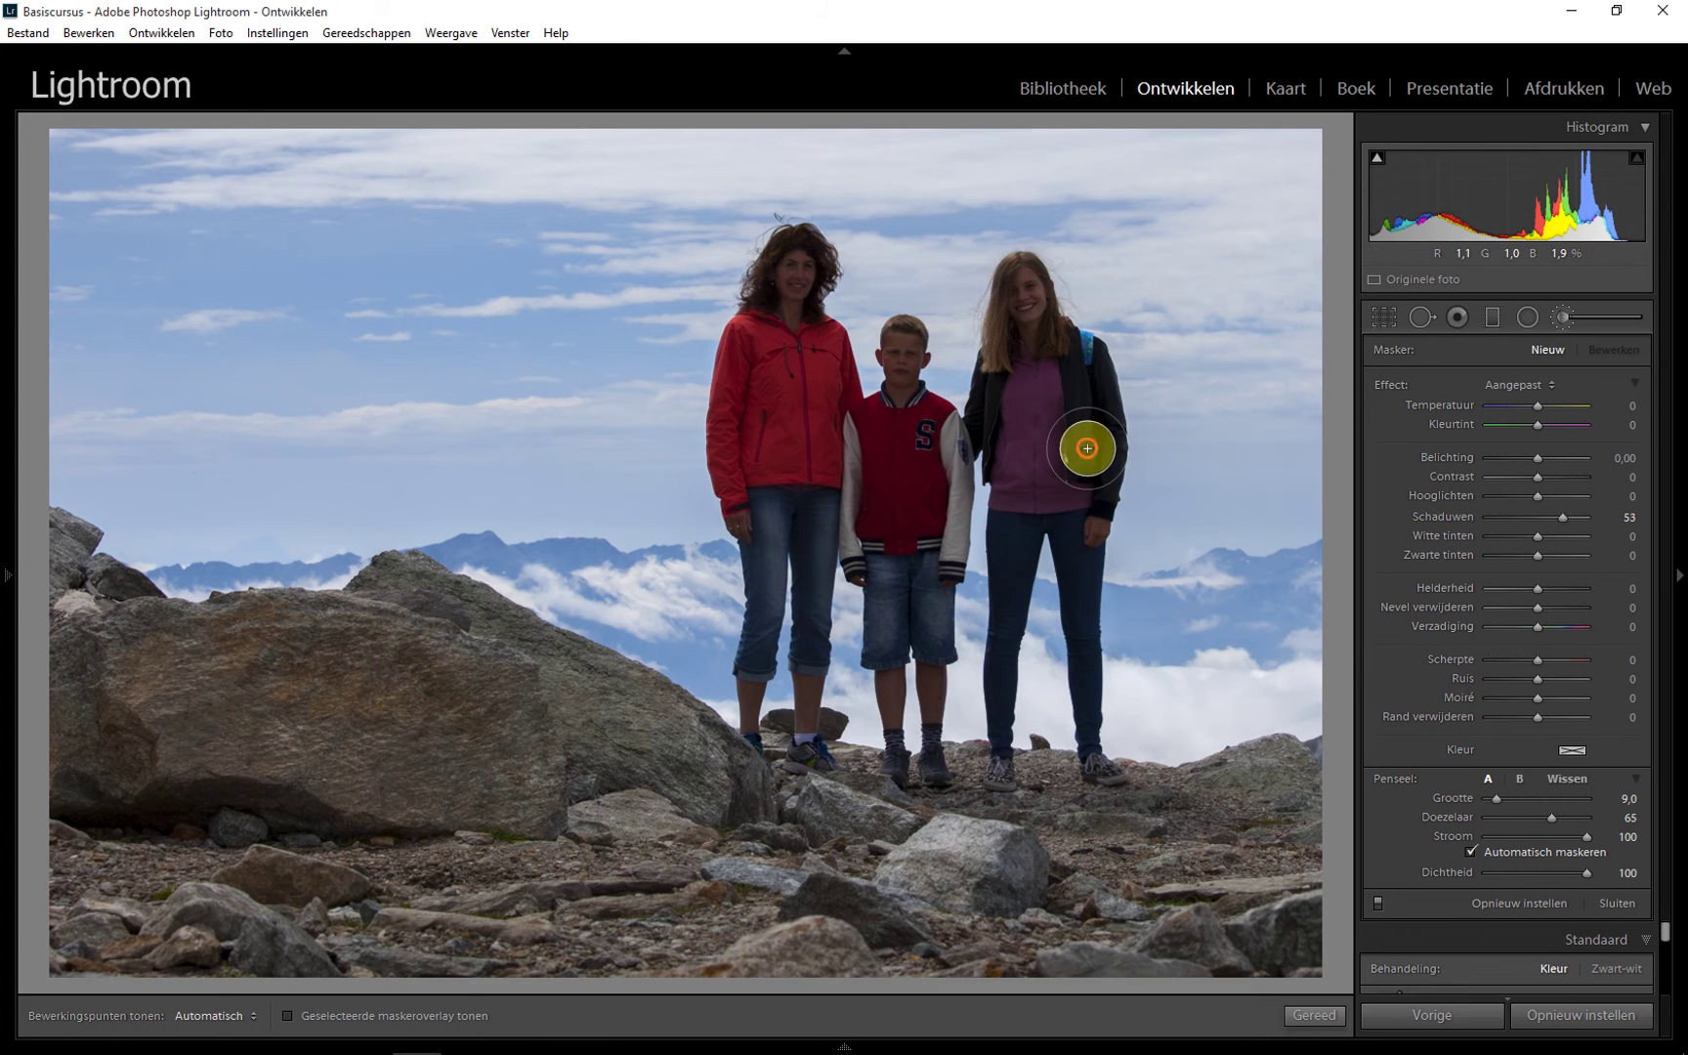
pyautogui.press('h')
pyautogui.moveTo(1066, 383)
pyautogui.mouseDown()
pyautogui.moveTo(1070, 369)
pyautogui.moveTo(1092, 452)
pyautogui.moveTo(1090, 358)
pyautogui.moveTo(1038, 335)
pyautogui.moveTo(1017, 283)
pyautogui.moveTo(1017, 388)
pyautogui.moveTo(1041, 375)
pyautogui.mouseUp()
pyautogui.press('h')
pyautogui.moveTo(1086, 449); pyautogui.dragTo(1071, 391)
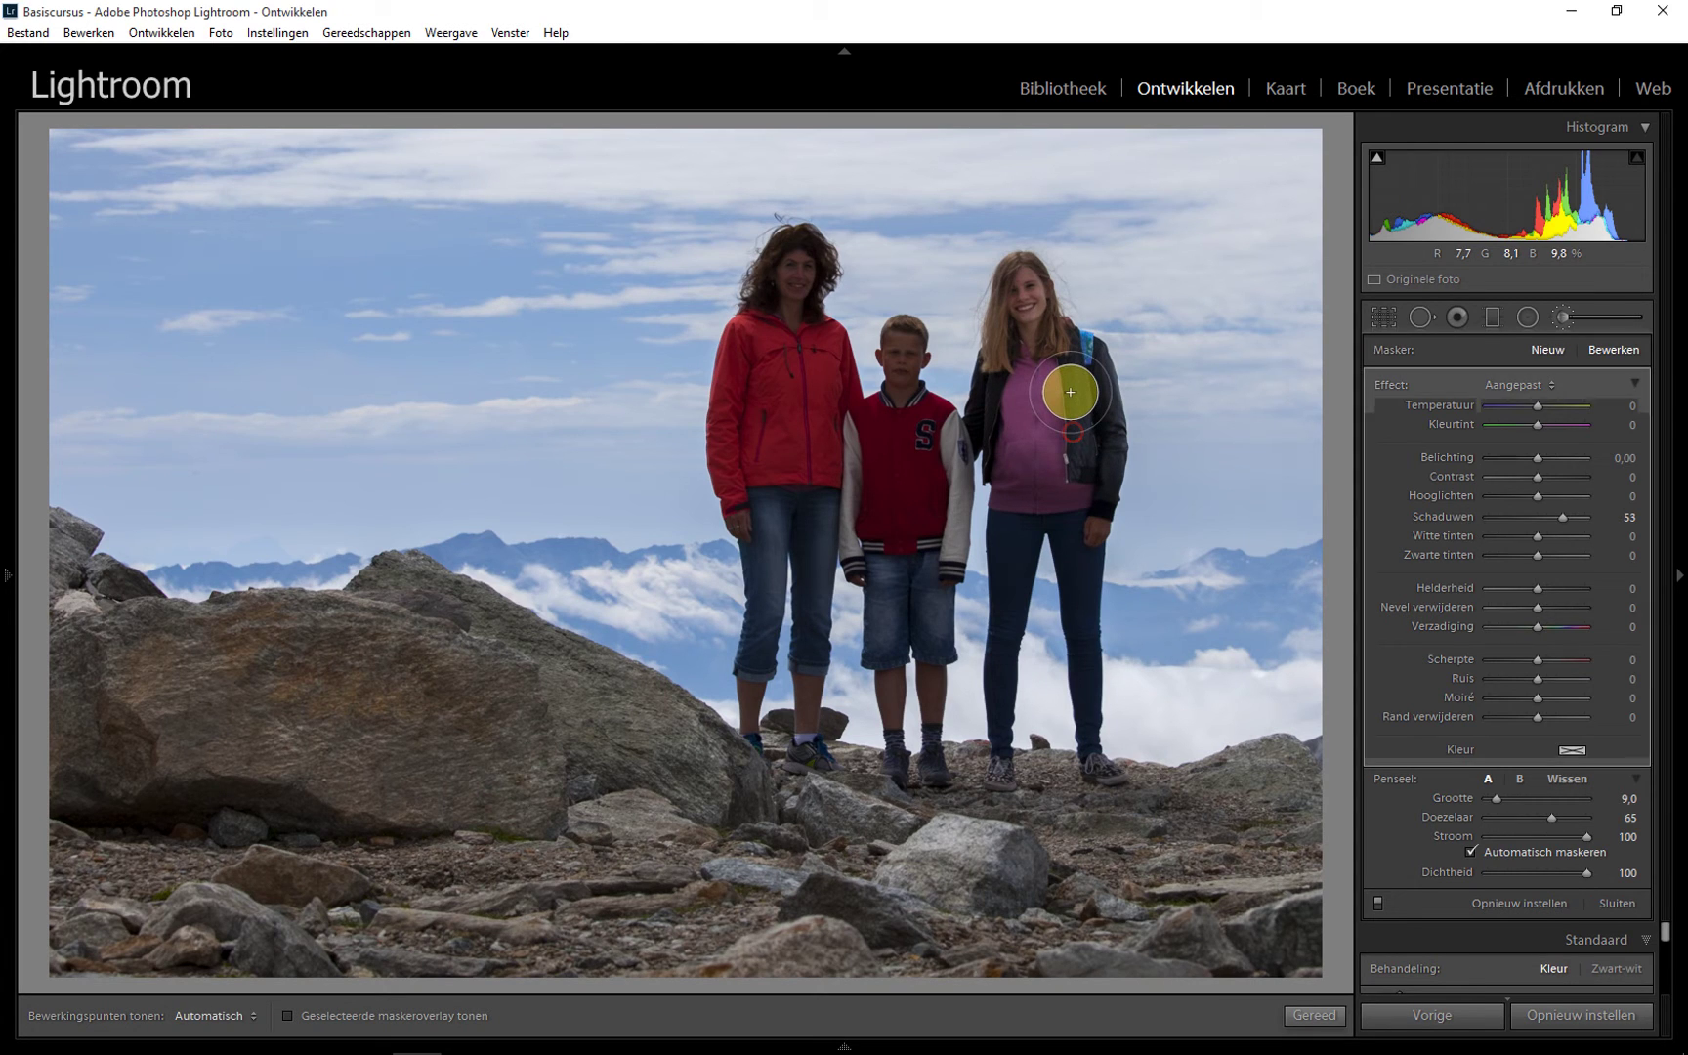
# Show the mask overlay and cycle its colour to check the painted area.
pyautogui.press('o')
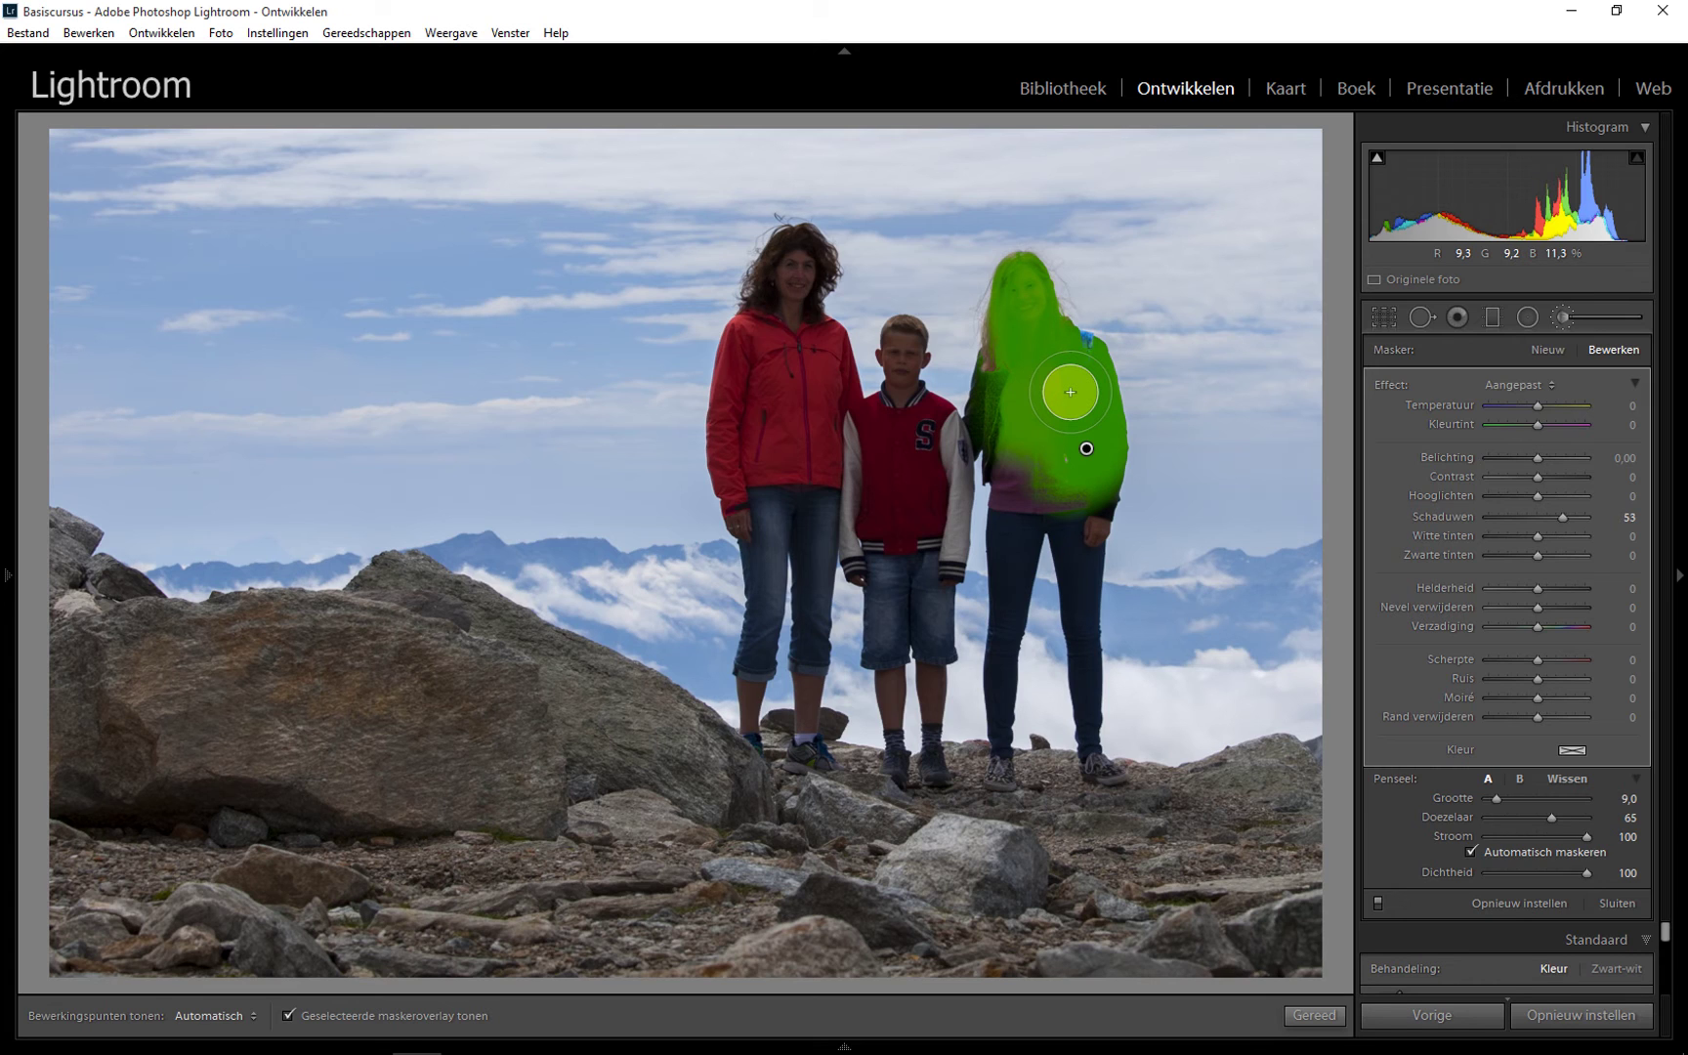
pyautogui.press('shift')
pyautogui.hotkey('shift', 'o')
pyautogui.hotkey('shift', 'o')
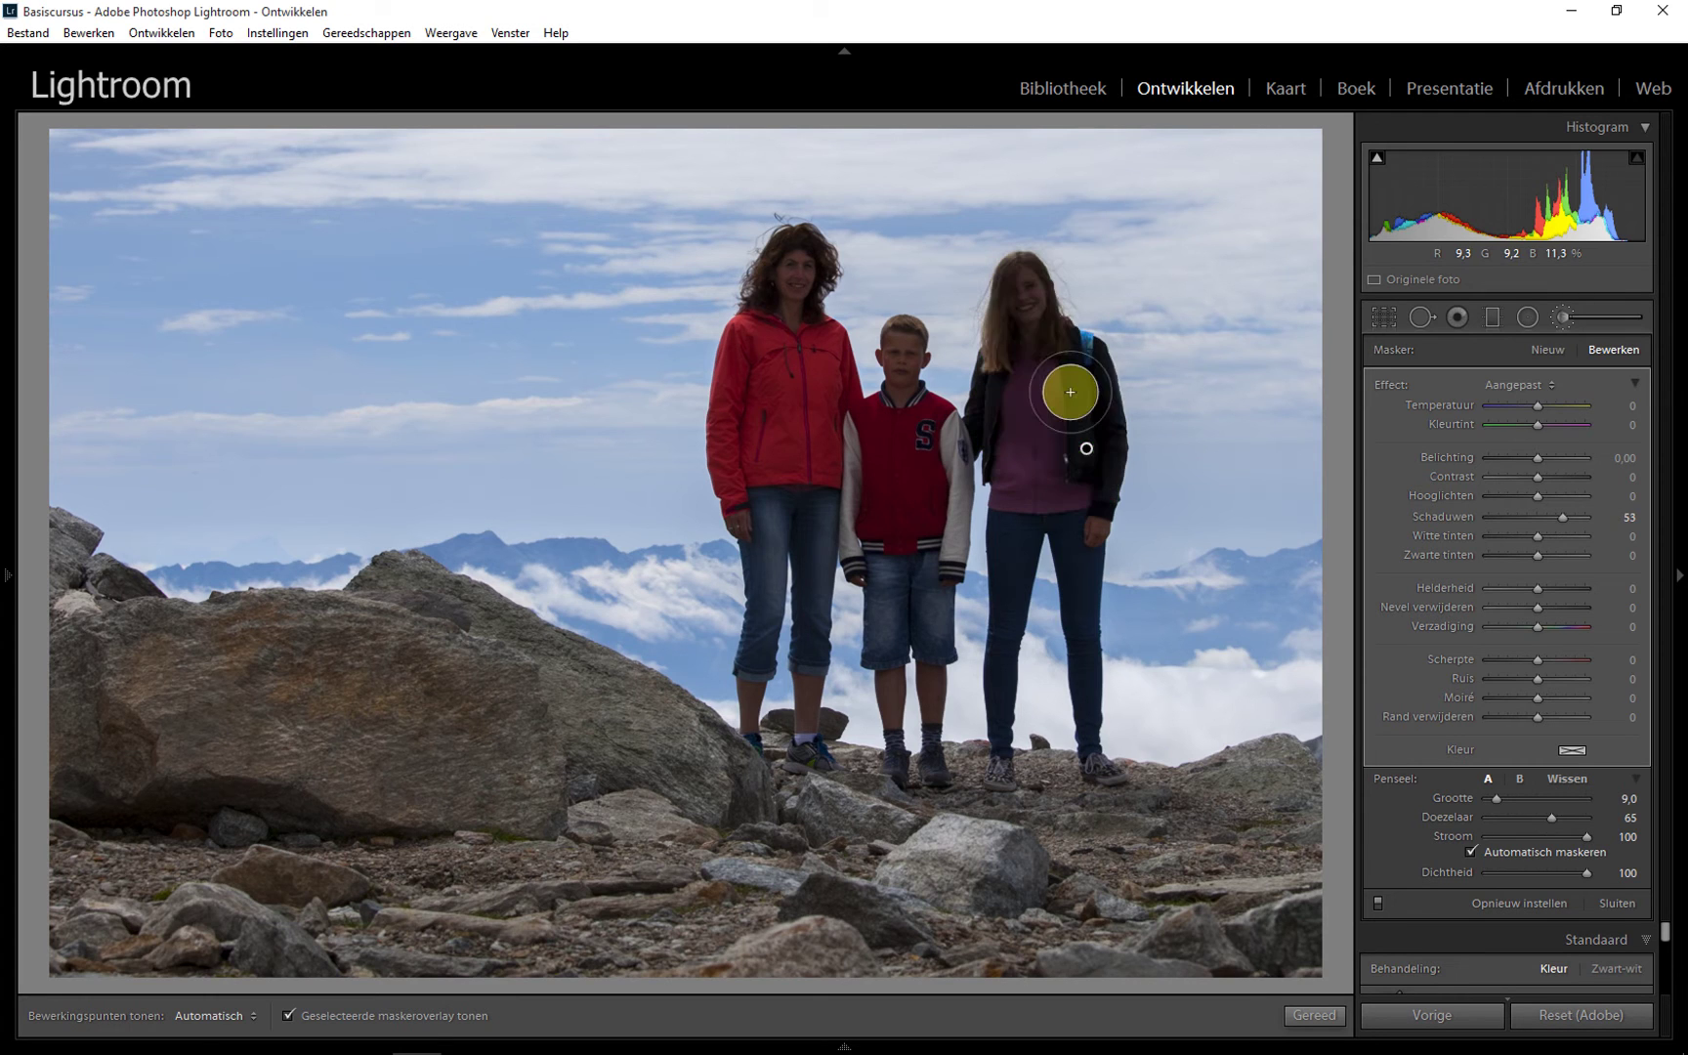
pyautogui.hotkey('shift', 'o')
pyautogui.hotkey('shift', 'o')
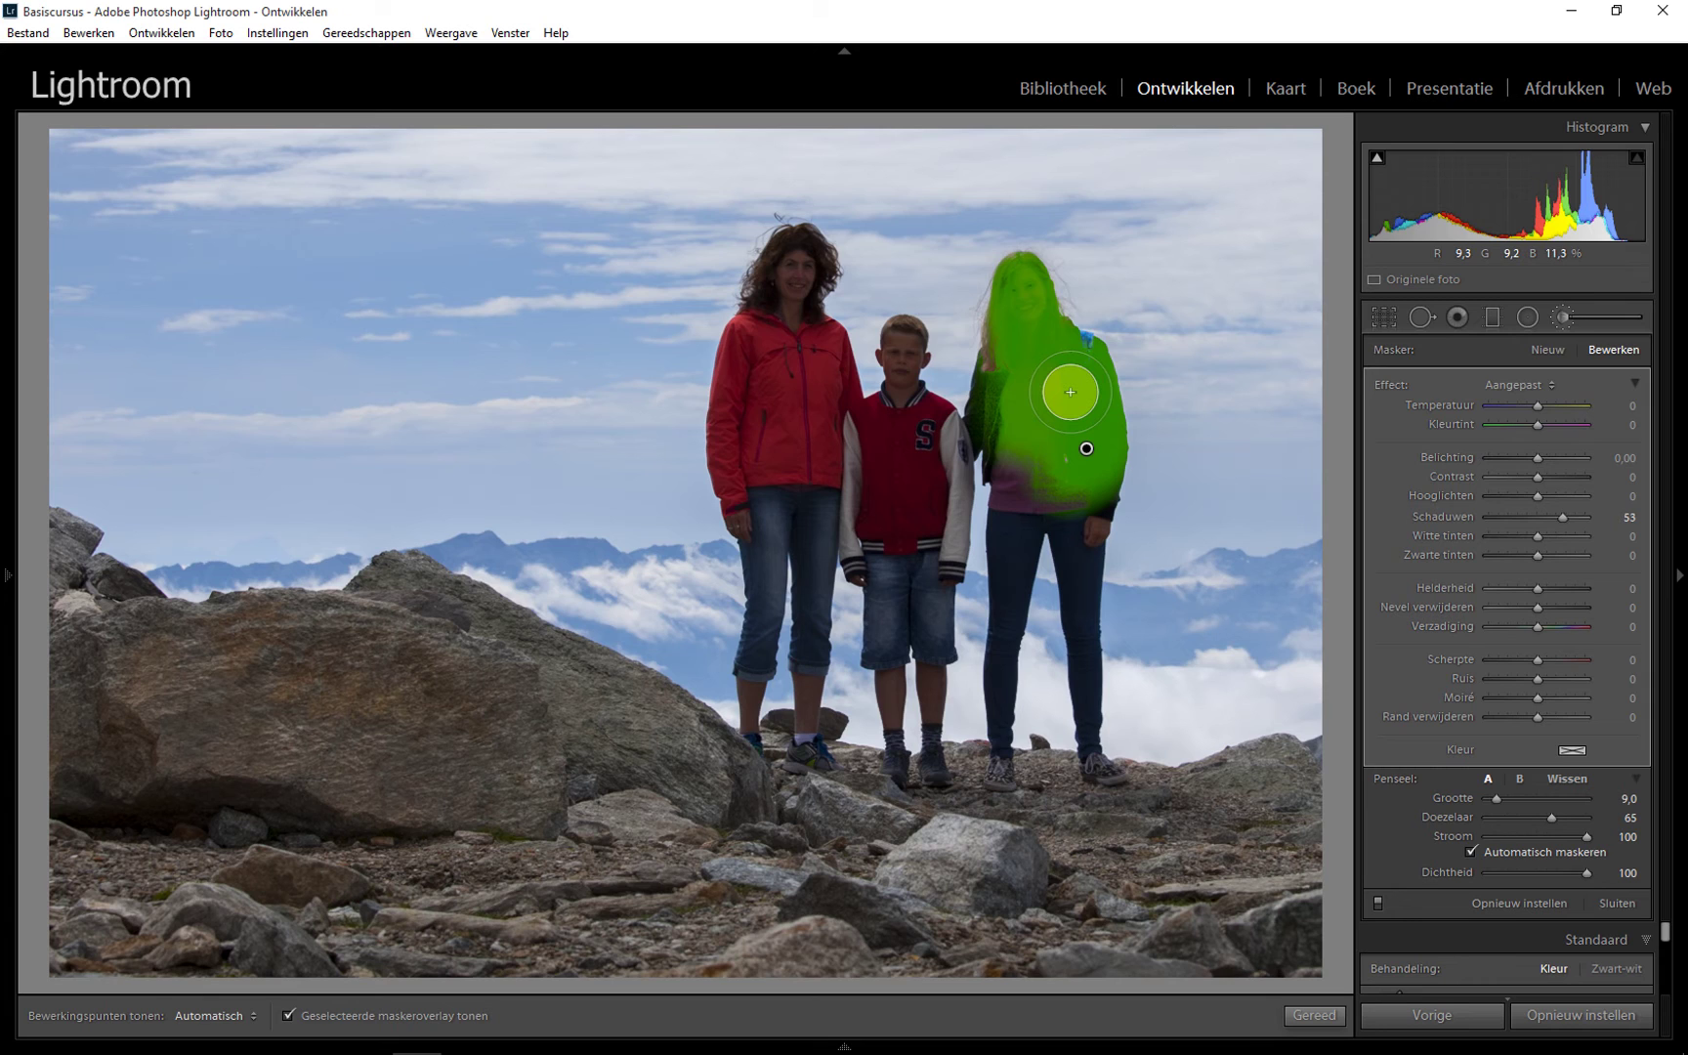
# Extend the mask over the girl's arm, shoulder, torso and both legs.
pyautogui.press('h')
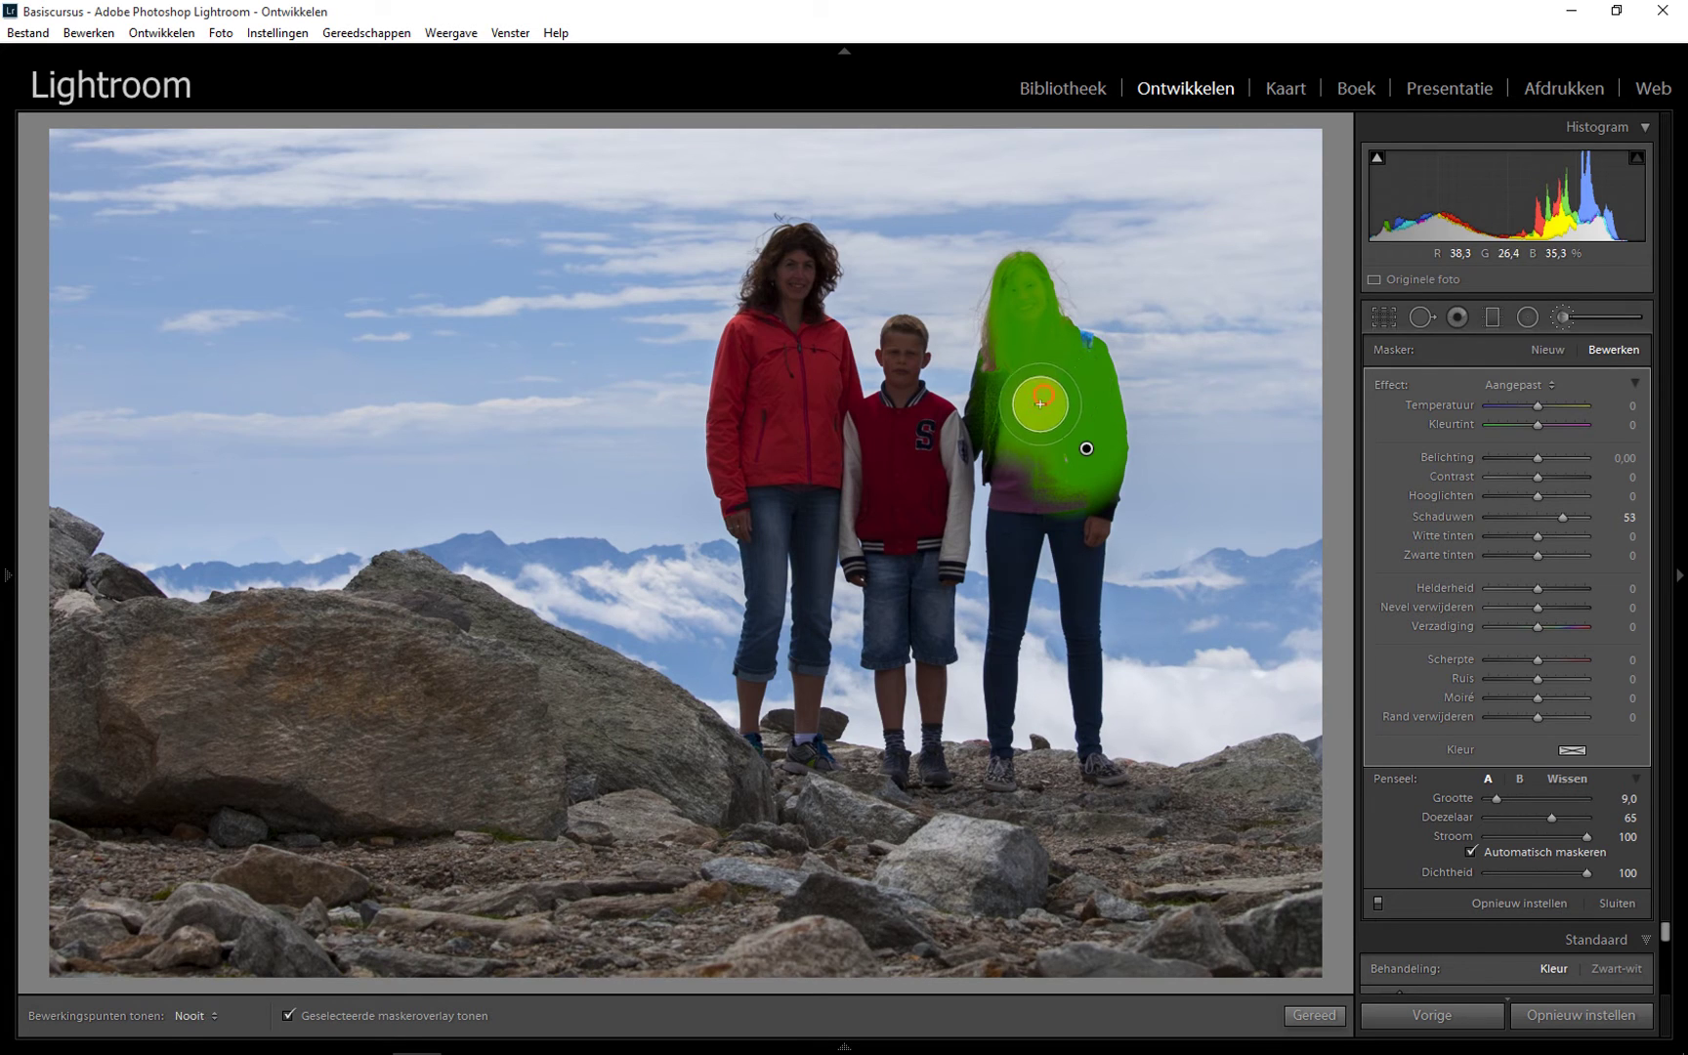
pyautogui.moveTo(1037, 396); pyautogui.dragTo(980, 445)
pyautogui.moveTo(1005, 354); pyautogui.dragTo(999, 777)
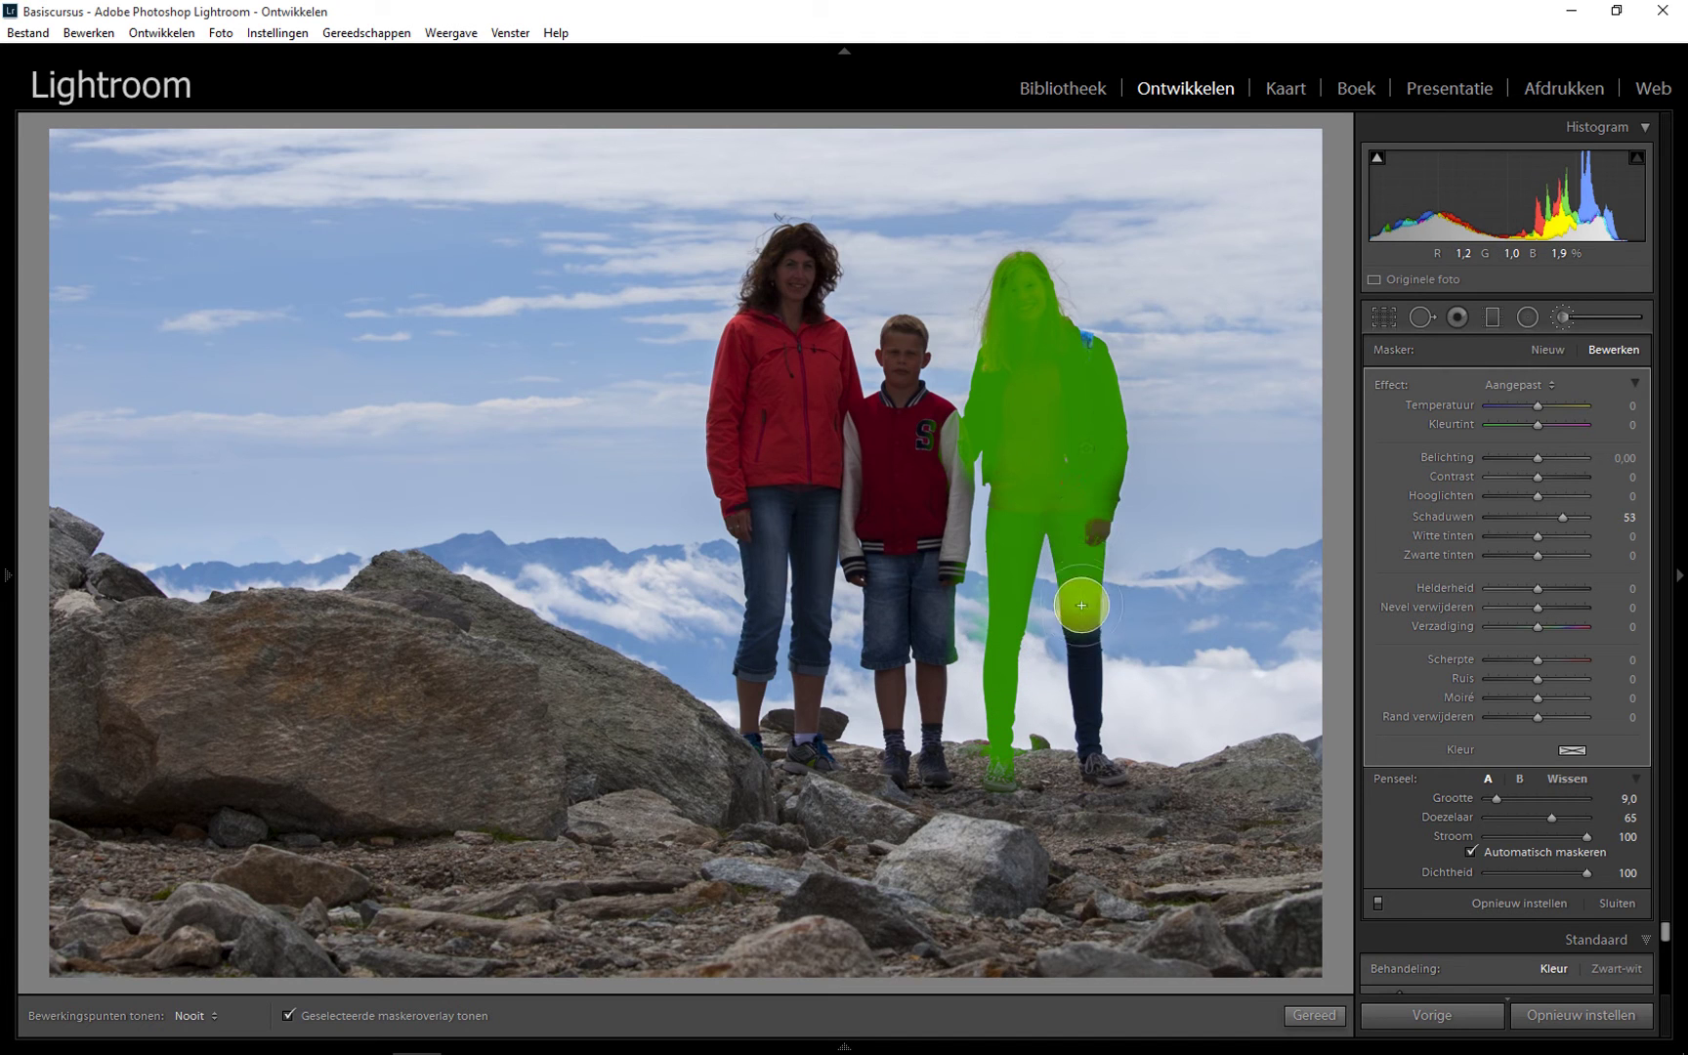
pyautogui.moveTo(1075, 497); pyautogui.dragTo(1103, 753)
# Paint the mask over the boy's jacket, collar and shoulder.
pyautogui.press('h')
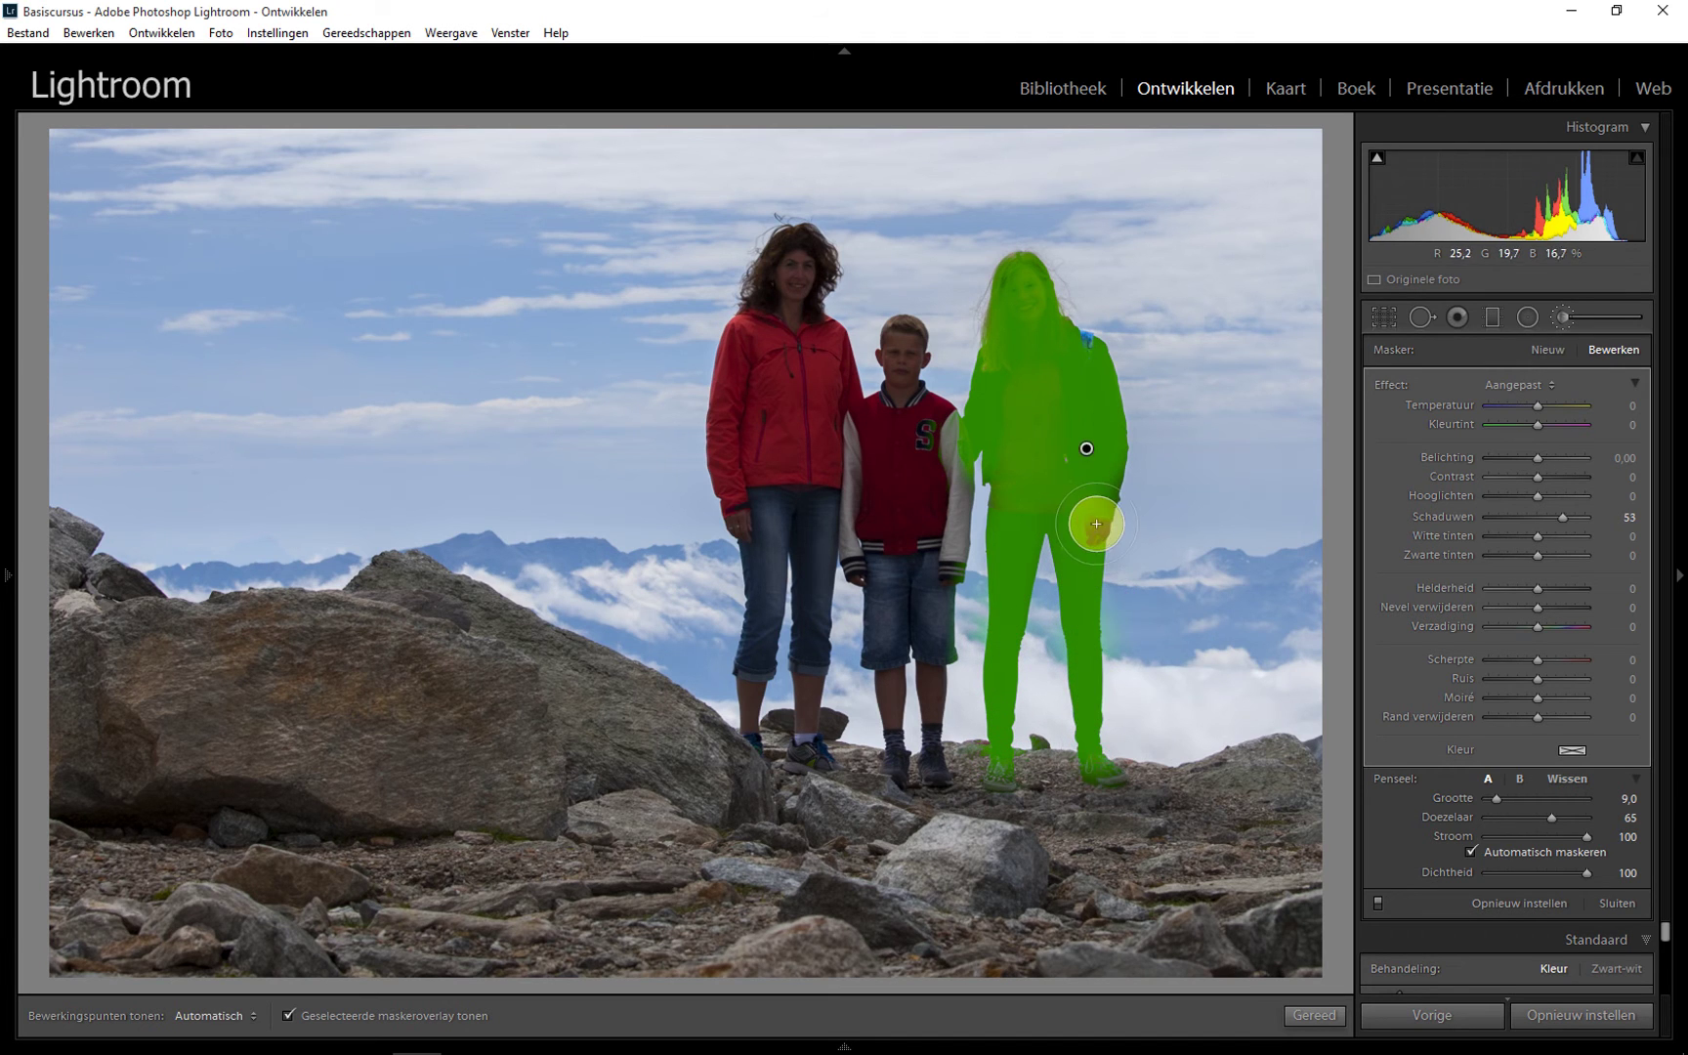
pyautogui.press('h')
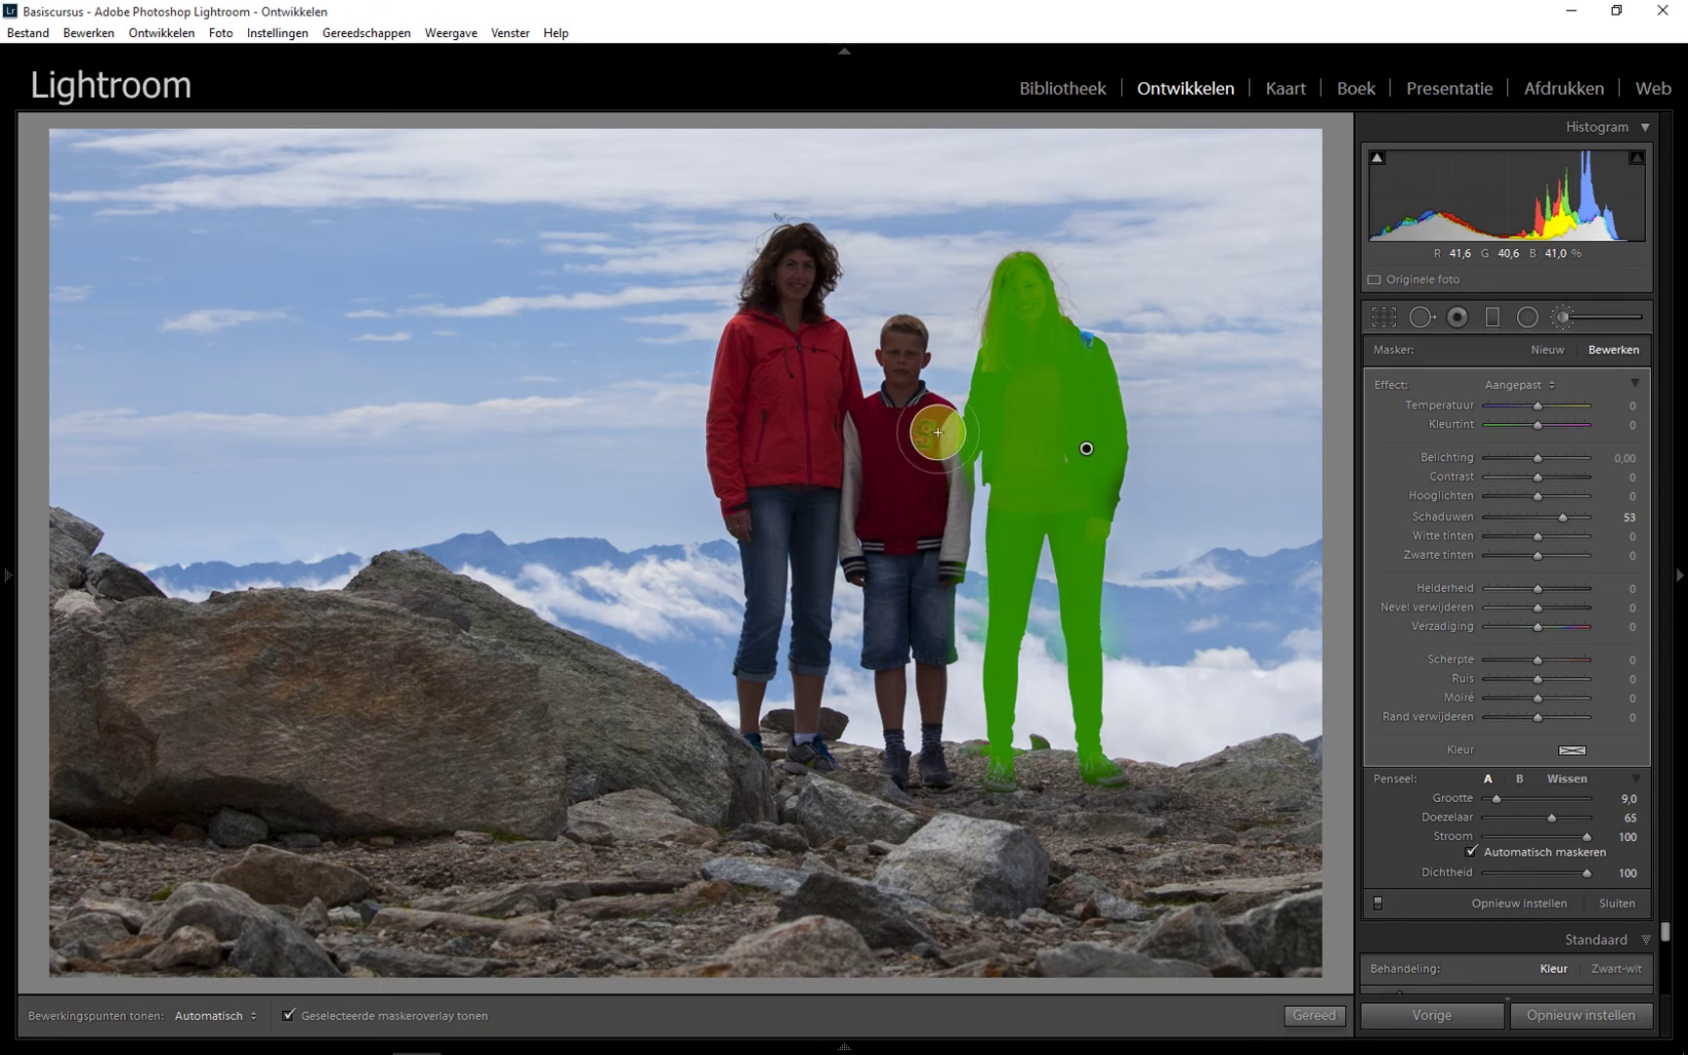
pyautogui.moveTo(931, 426)
pyautogui.mouseDown()
pyautogui.moveTo(919, 546)
pyautogui.moveTo(878, 441)
pyautogui.moveTo(865, 536)
pyautogui.moveTo(905, 743)
pyautogui.moveTo(932, 590)
pyautogui.mouseUp()
pyautogui.press('h')
pyautogui.press('h')
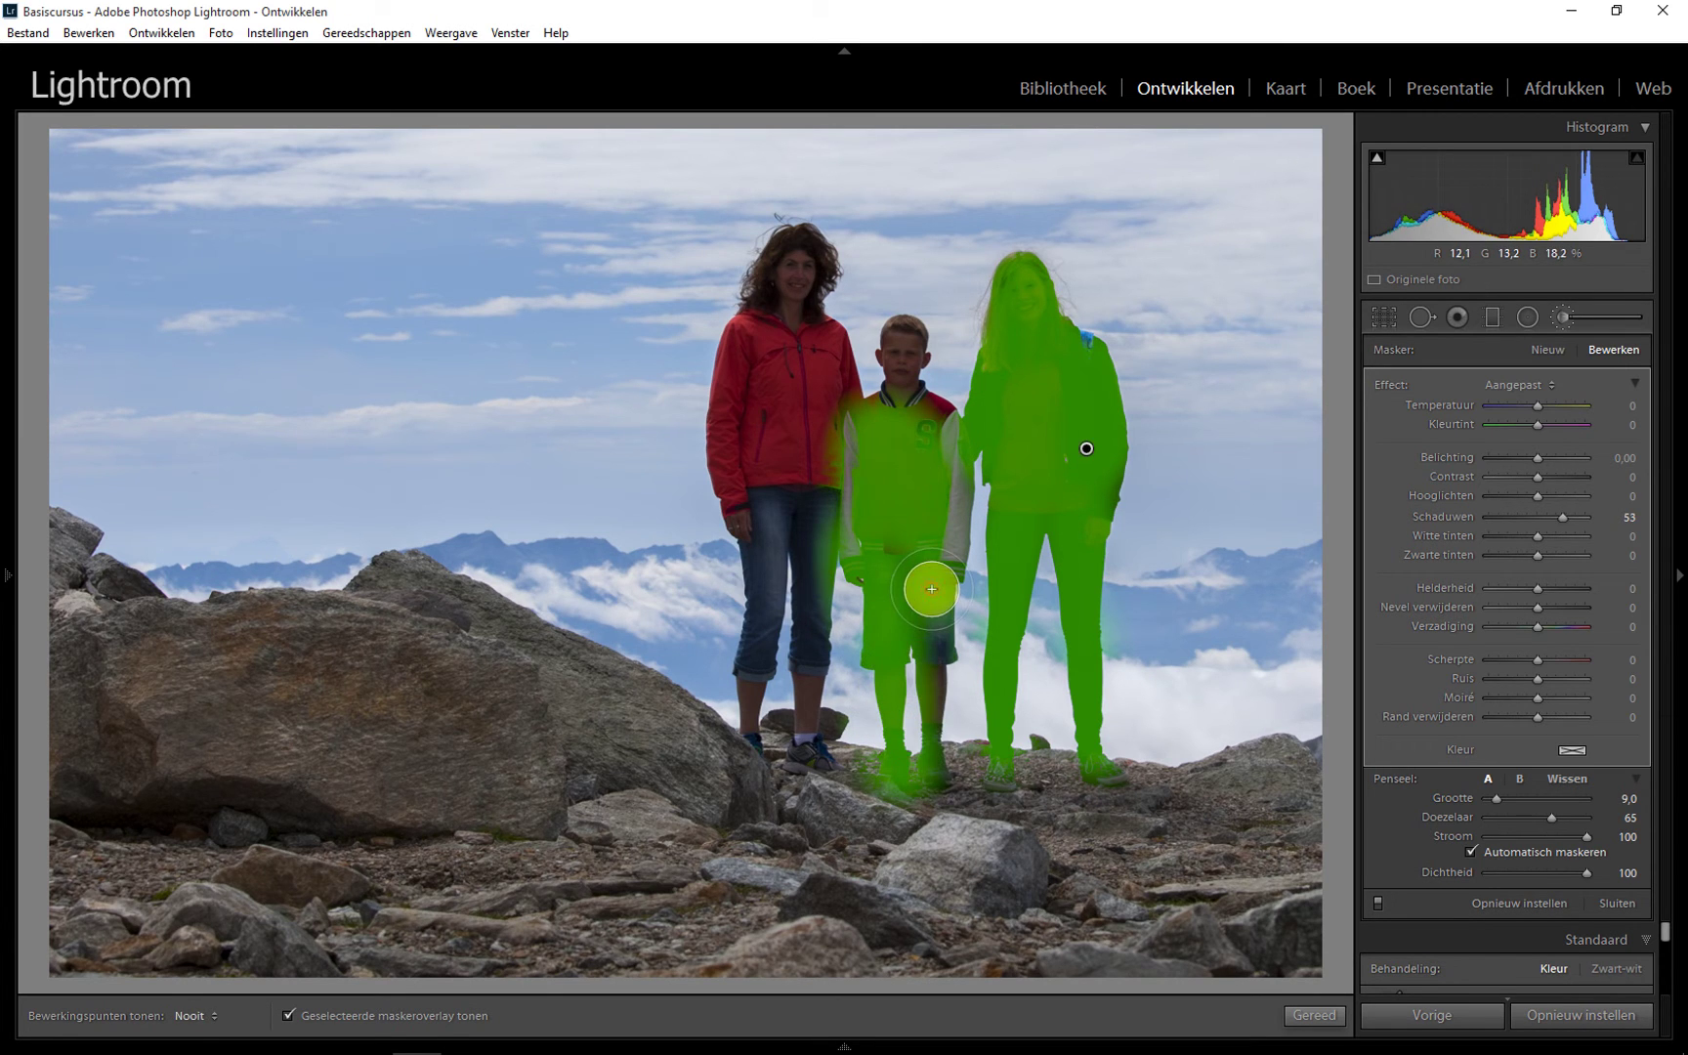
pyautogui.press('h')
pyautogui.press('h')
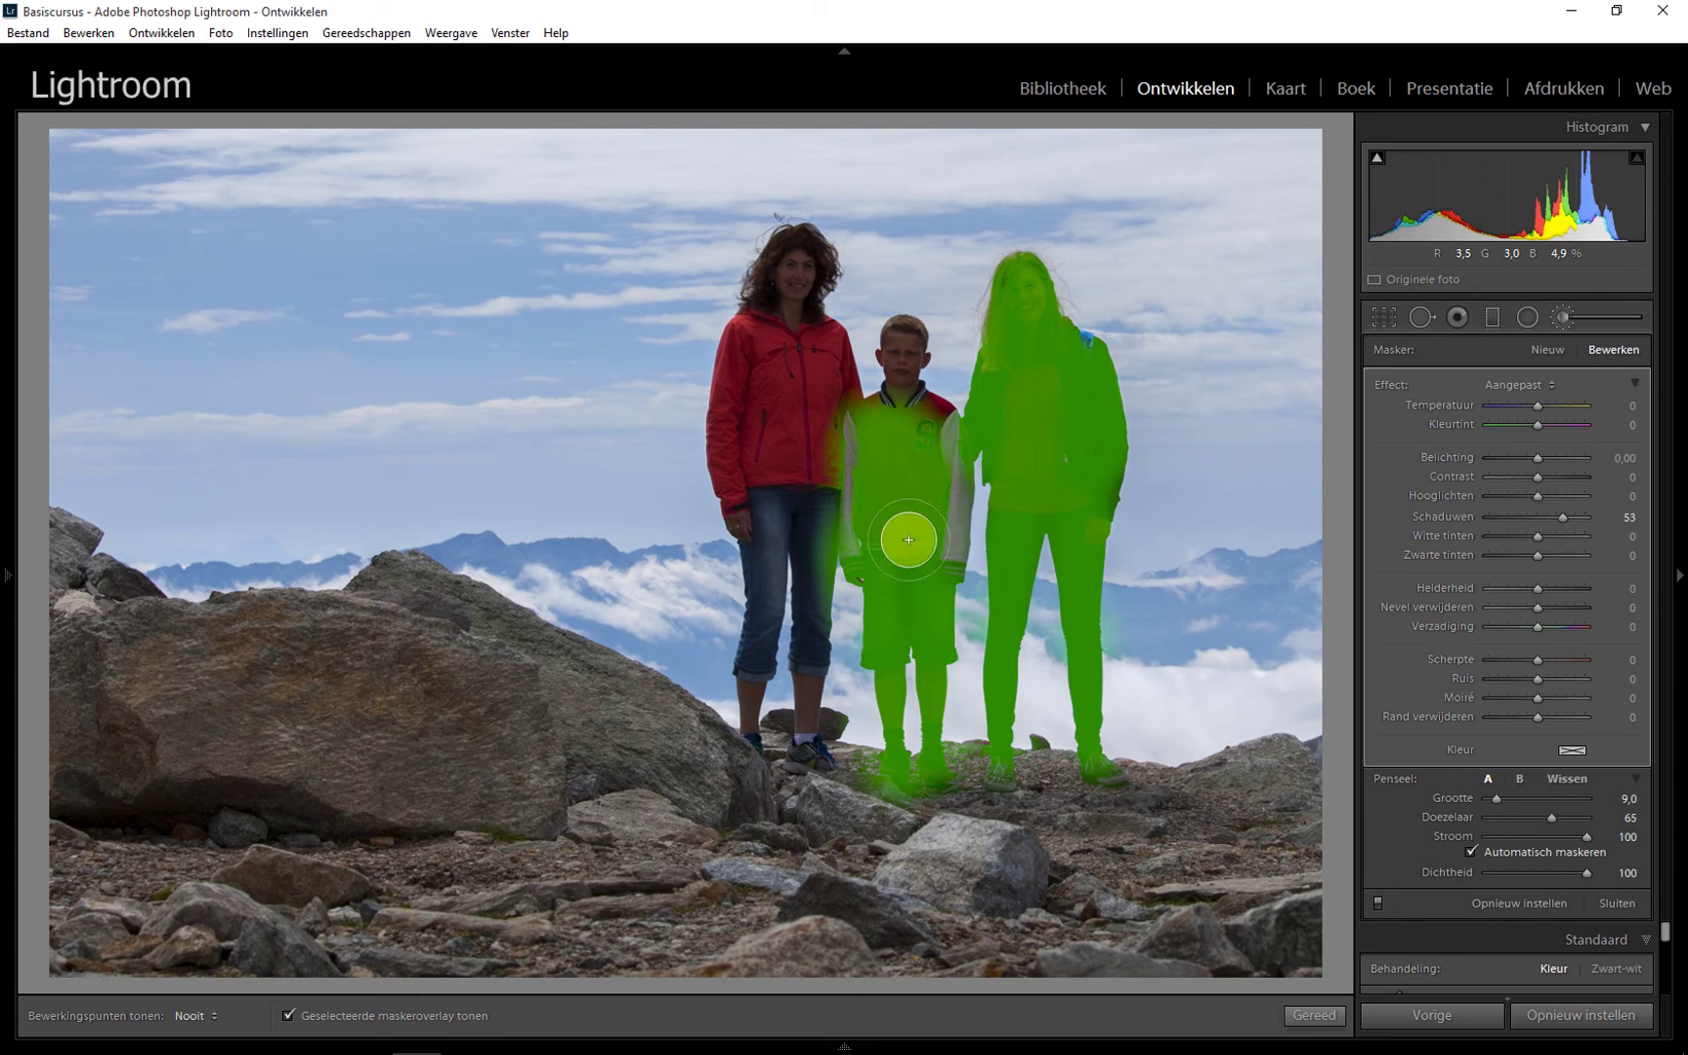
pyautogui.moveTo(905, 536)
pyautogui.mouseDown()
pyautogui.moveTo(958, 482)
pyautogui.moveTo(905, 396)
pyautogui.moveTo(901, 337)
pyautogui.moveTo(867, 415)
pyautogui.moveTo(810, 321)
pyautogui.moveTo(809, 256)
pyautogui.moveTo(773, 282)
pyautogui.moveTo(720, 501)
pyautogui.moveTo(760, 411)
pyautogui.moveTo(799, 408)
pyautogui.moveTo(825, 352)
pyautogui.moveTo(790, 276)
pyautogui.moveTo(793, 514)
pyautogui.moveTo(777, 509)
pyautogui.moveTo(774, 606)
pyautogui.mouseUp()
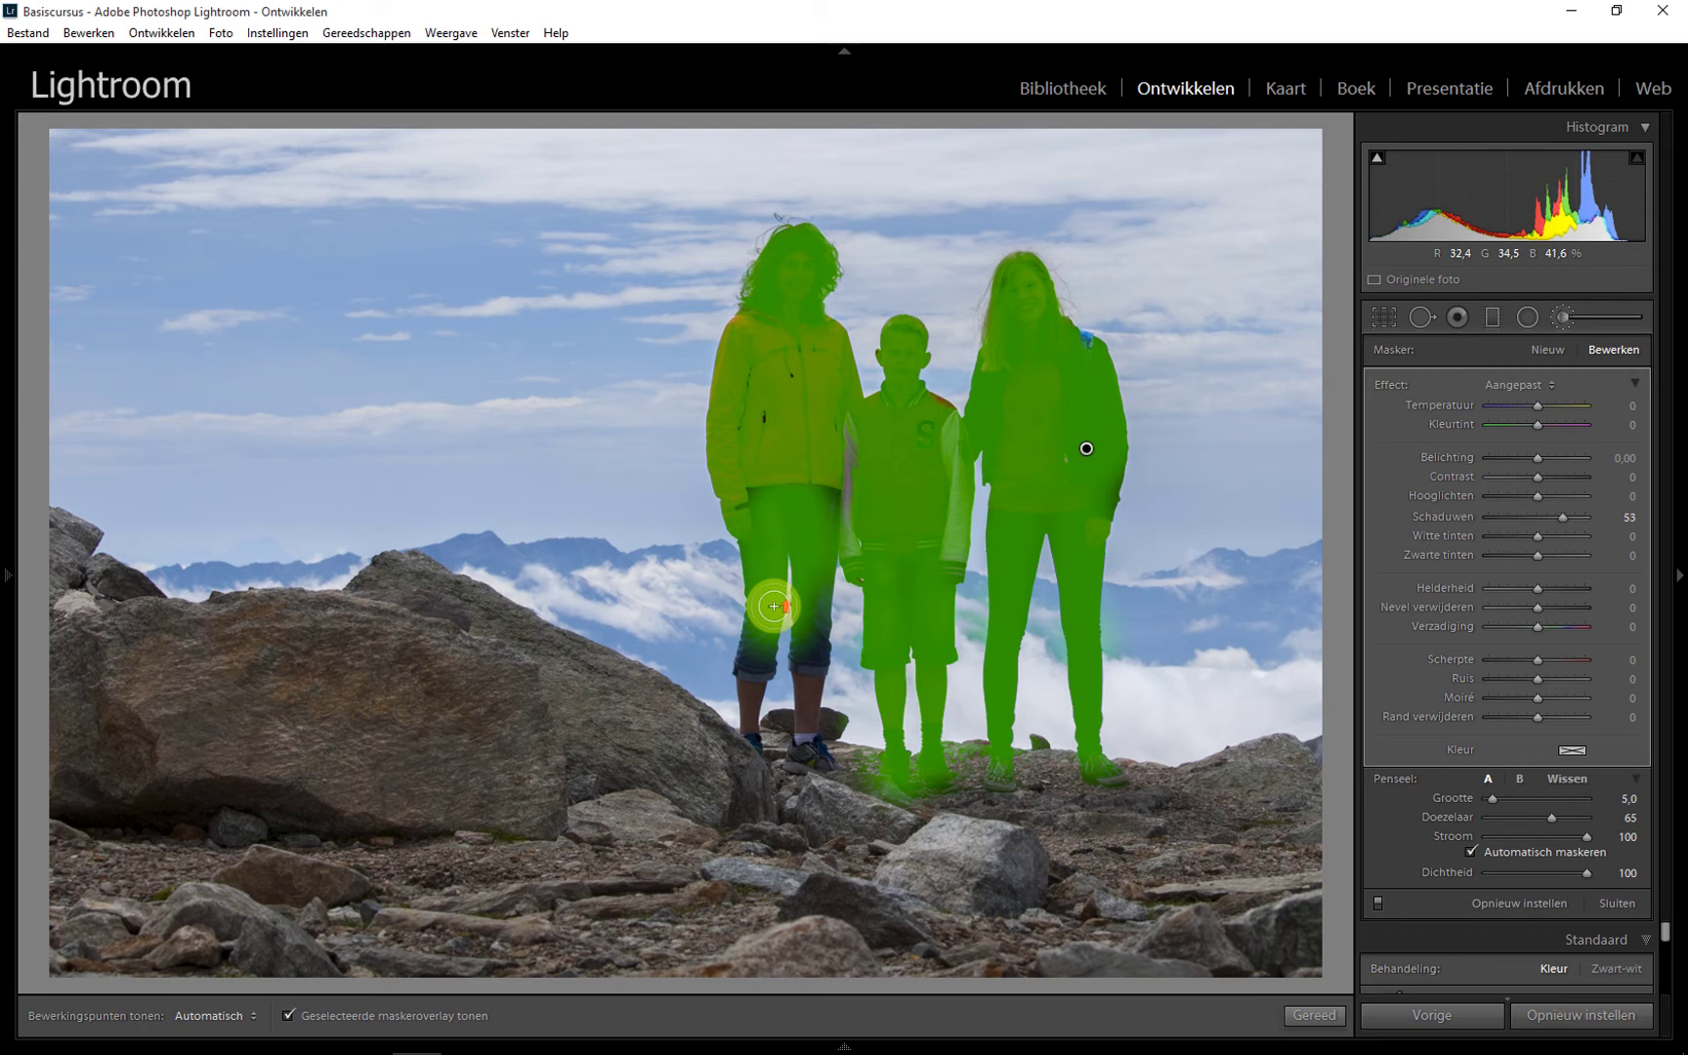
pyautogui.scroll(4, 767, 598)
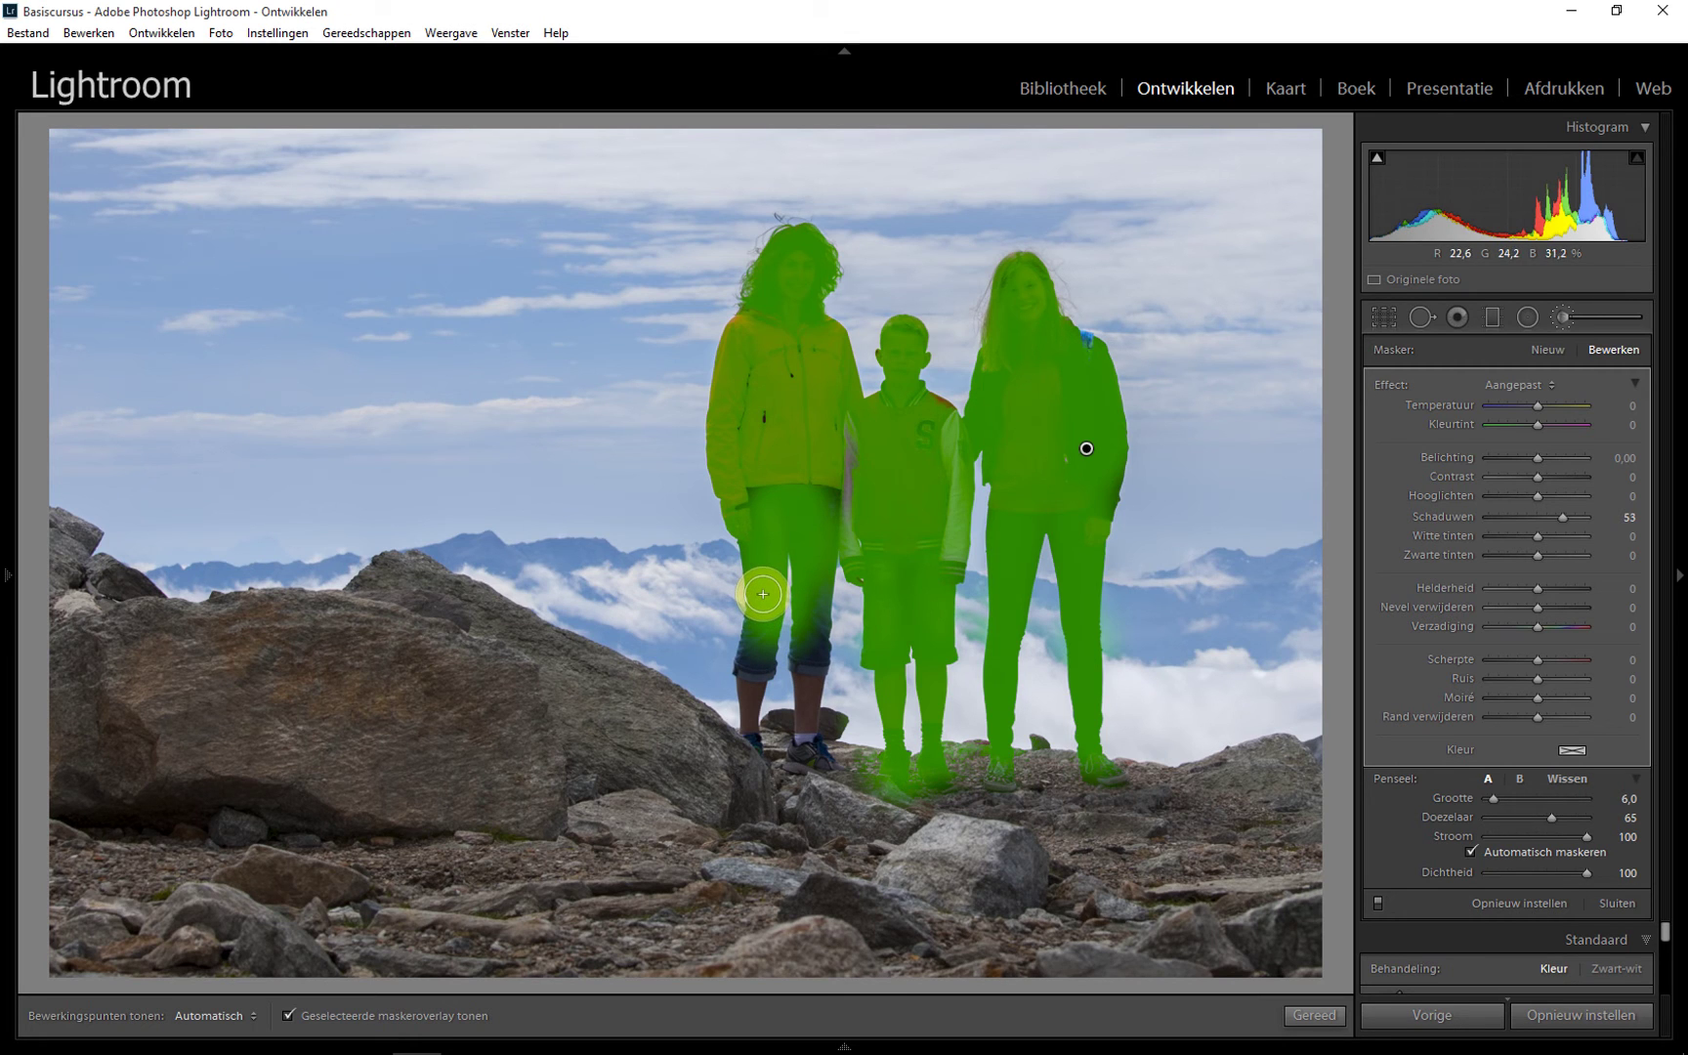
pyautogui.scroll(-1, 763, 594)
# Paint the mask down the woman's jeans to her shoes, enlarge the brush, and zoom in.
pyautogui.press('h')
pyautogui.moveTo(763, 594); pyautogui.dragTo(752, 712)
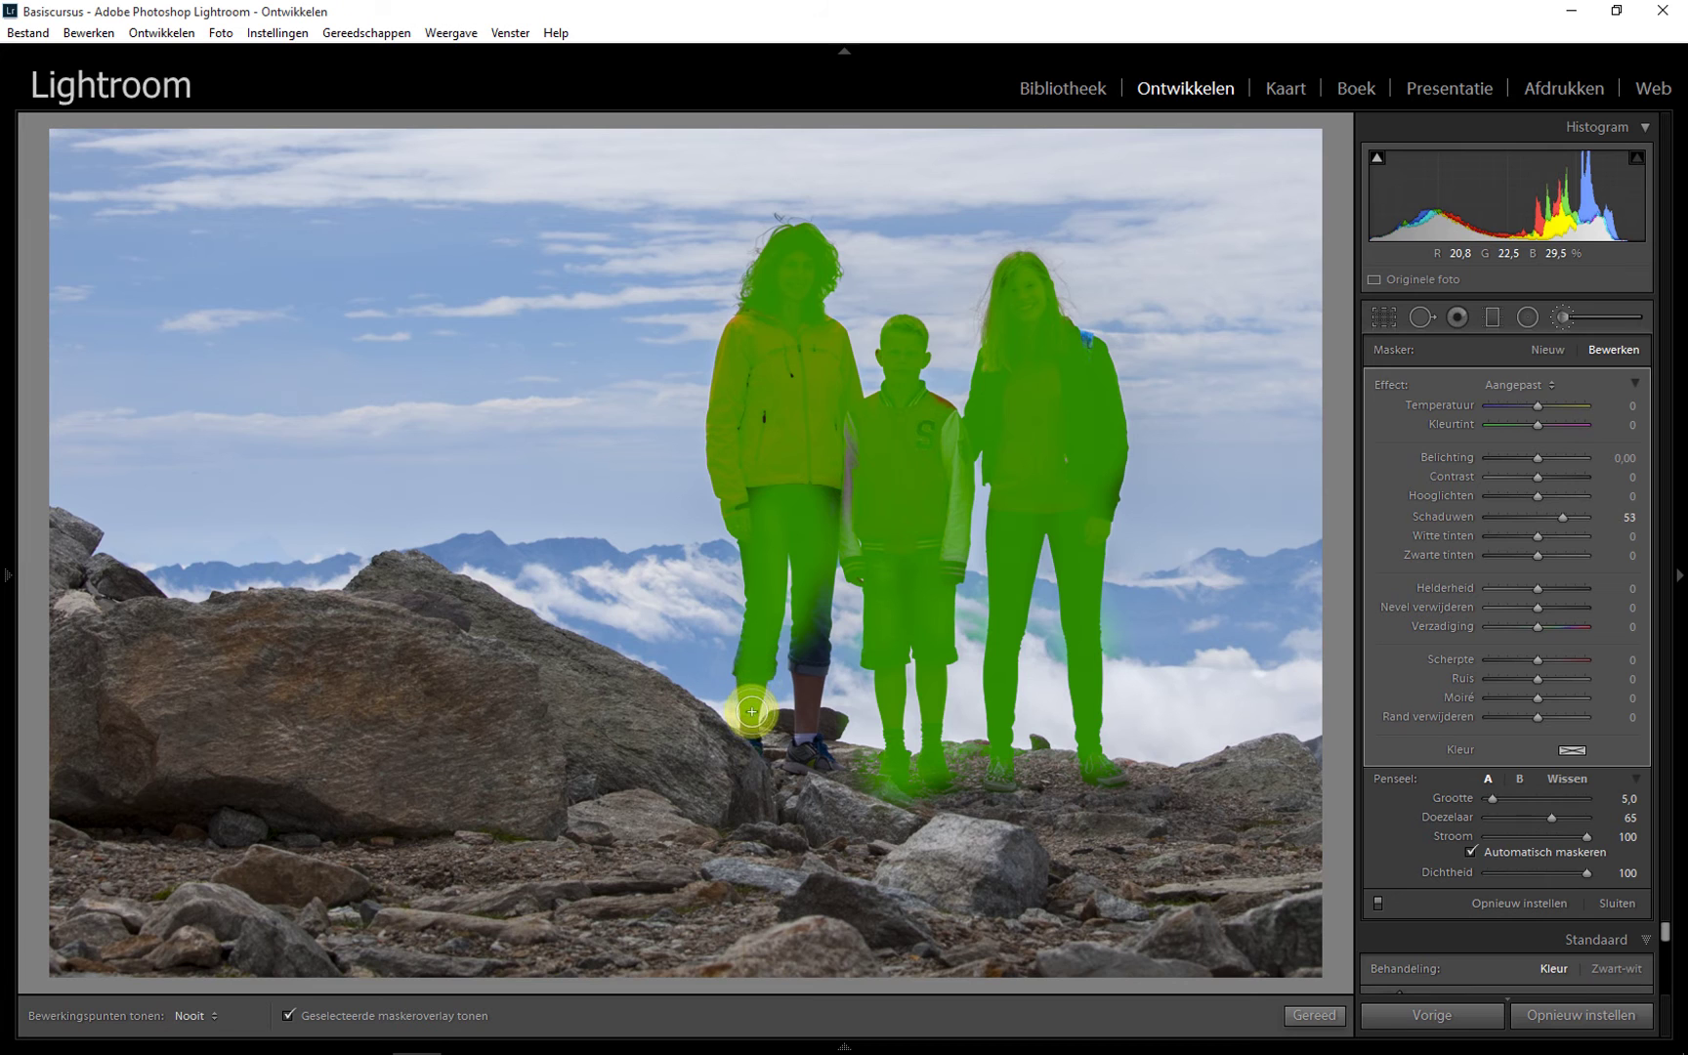
pyautogui.moveTo(807, 548); pyautogui.dragTo(803, 765)
pyautogui.press('h')
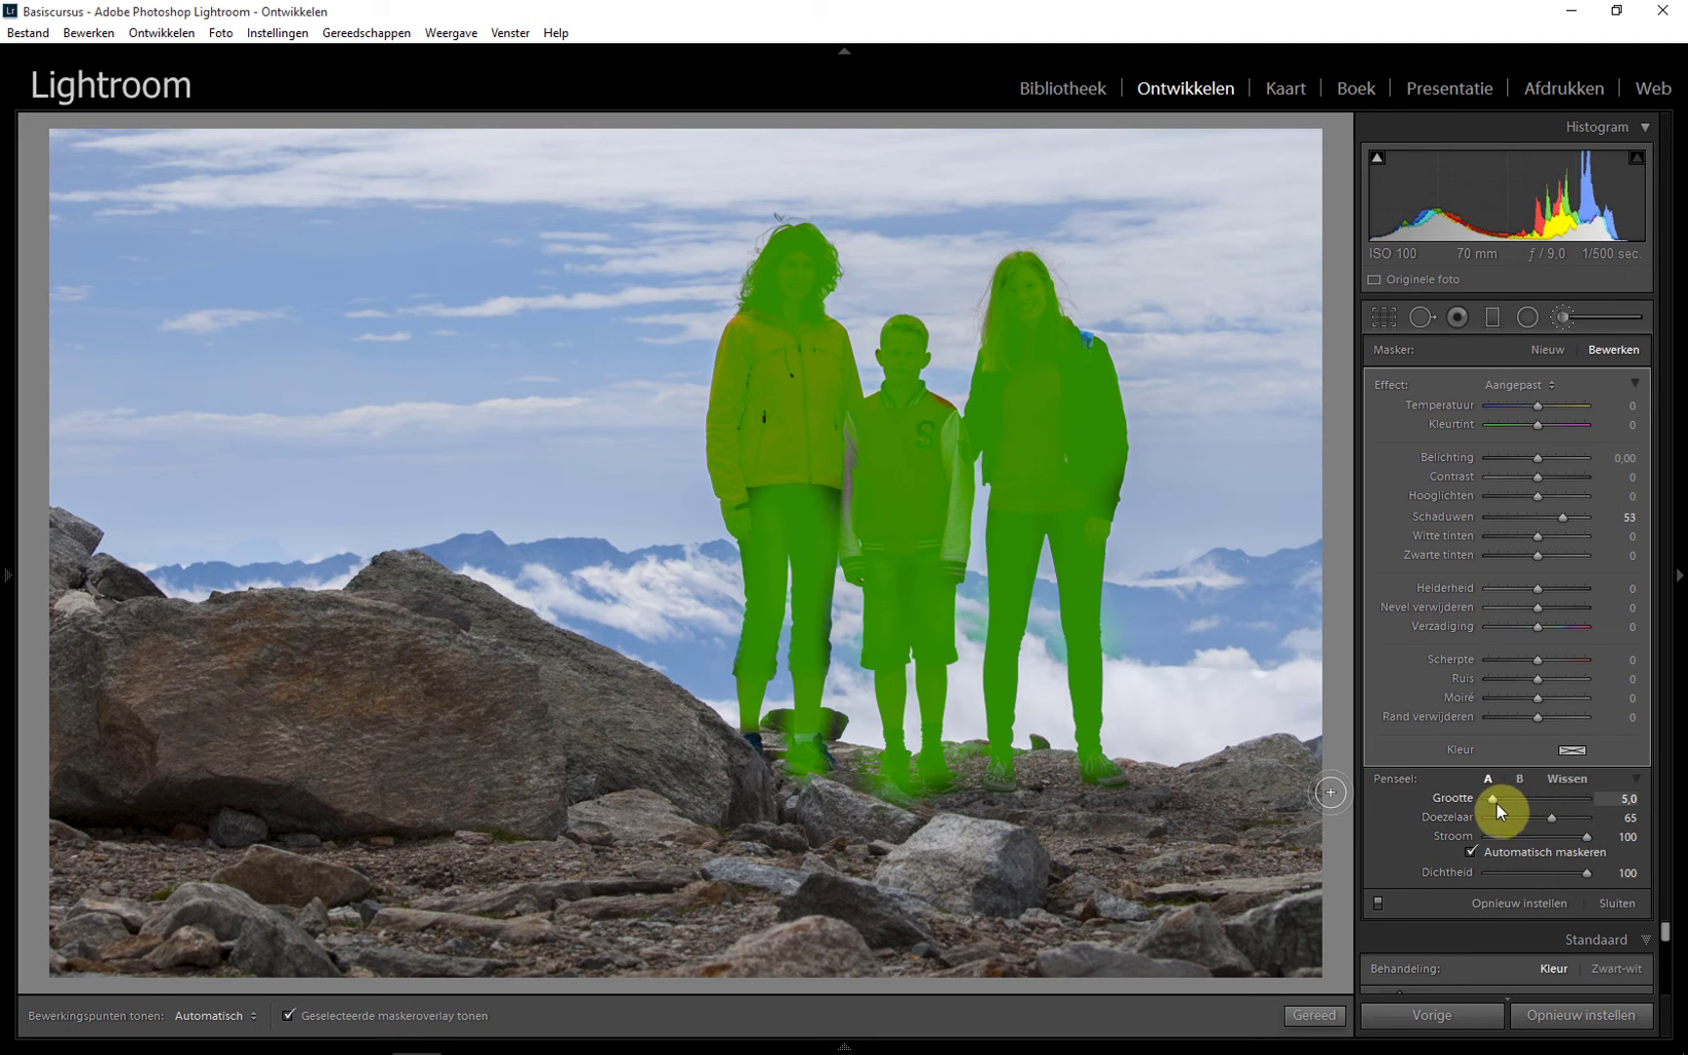
pyautogui.moveTo(1494, 799)
pyautogui.mouseDown()
pyautogui.moveTo(1517, 799)
pyautogui.moveTo(1501, 800)
pyautogui.mouseUp()
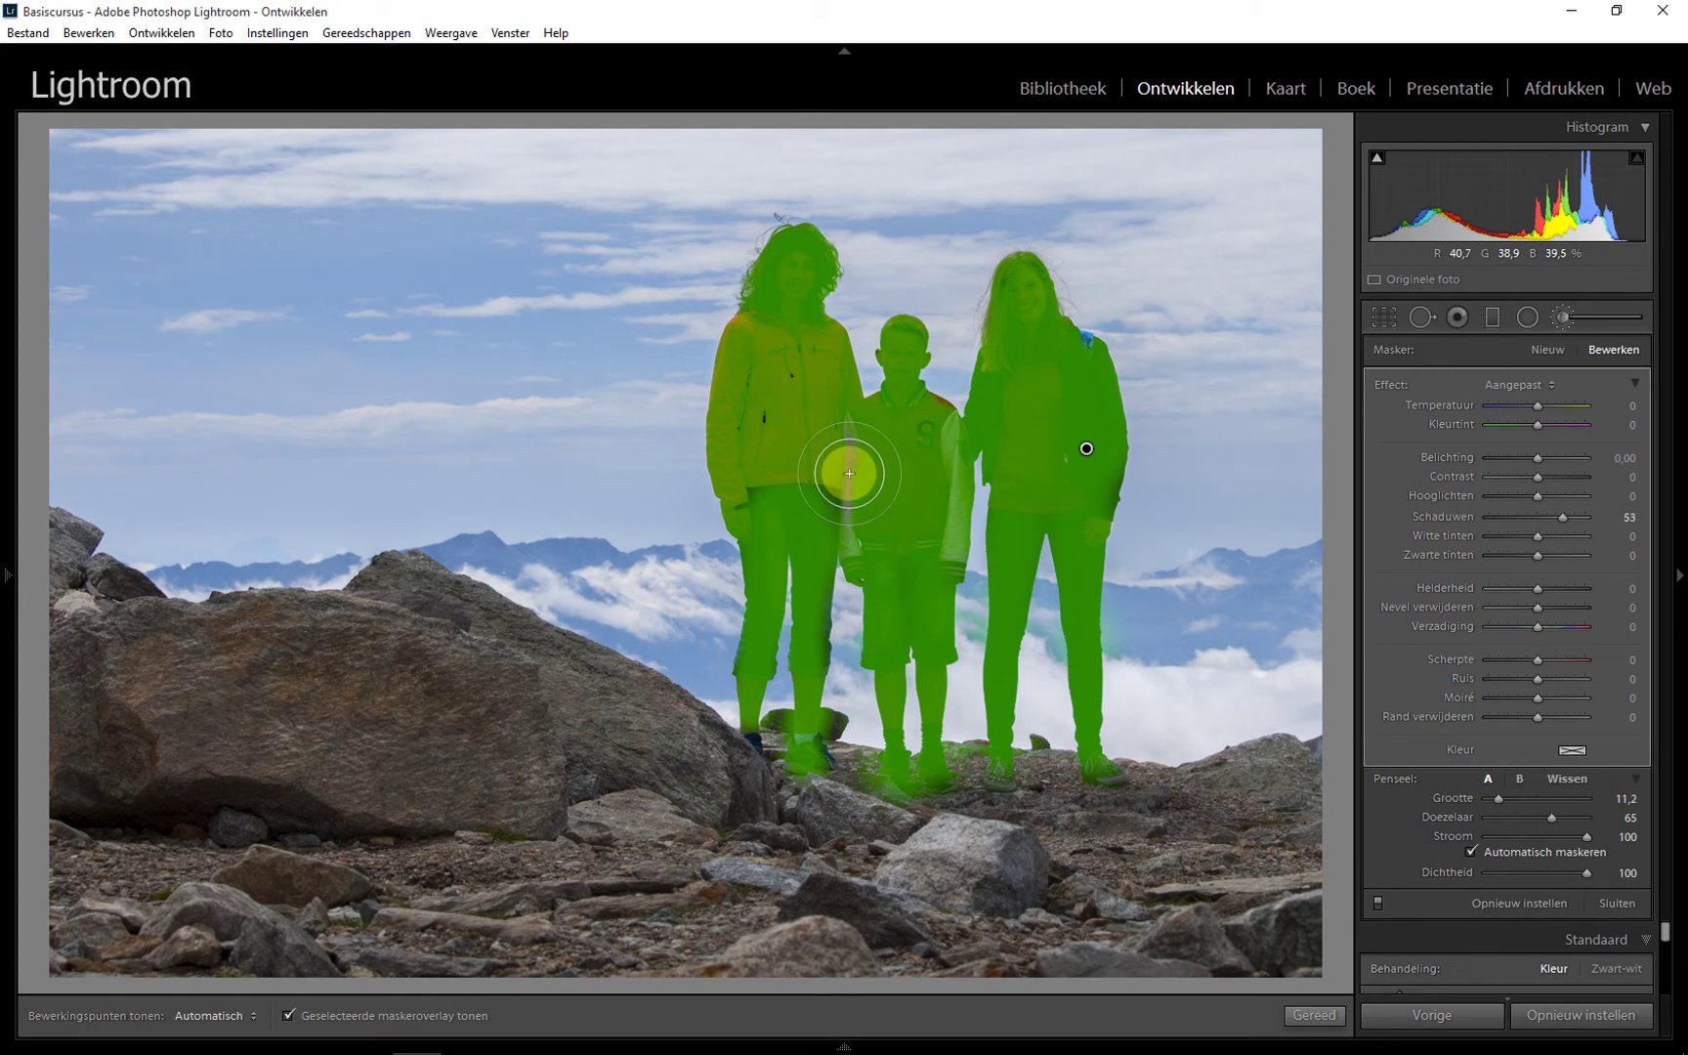
pyautogui.press('z')
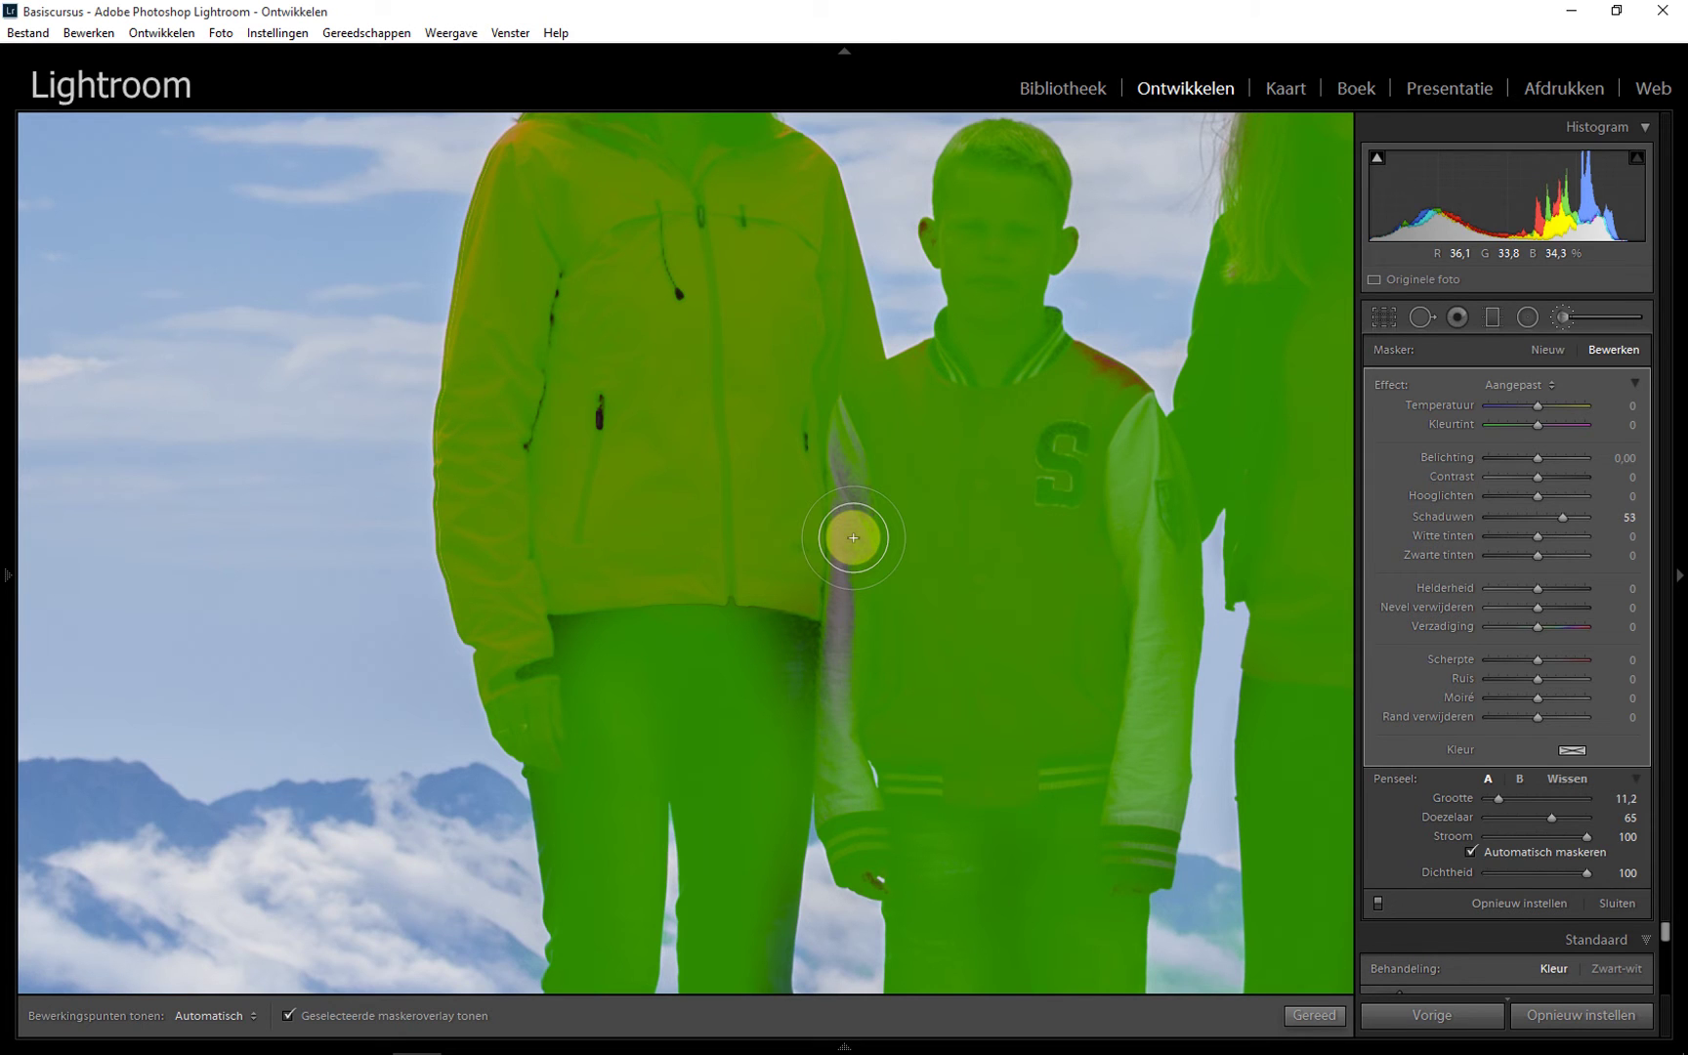
# With Auto Mask off, paint the boy's shoulder and the gap between him and the woman.
pyautogui.click(1473, 853)
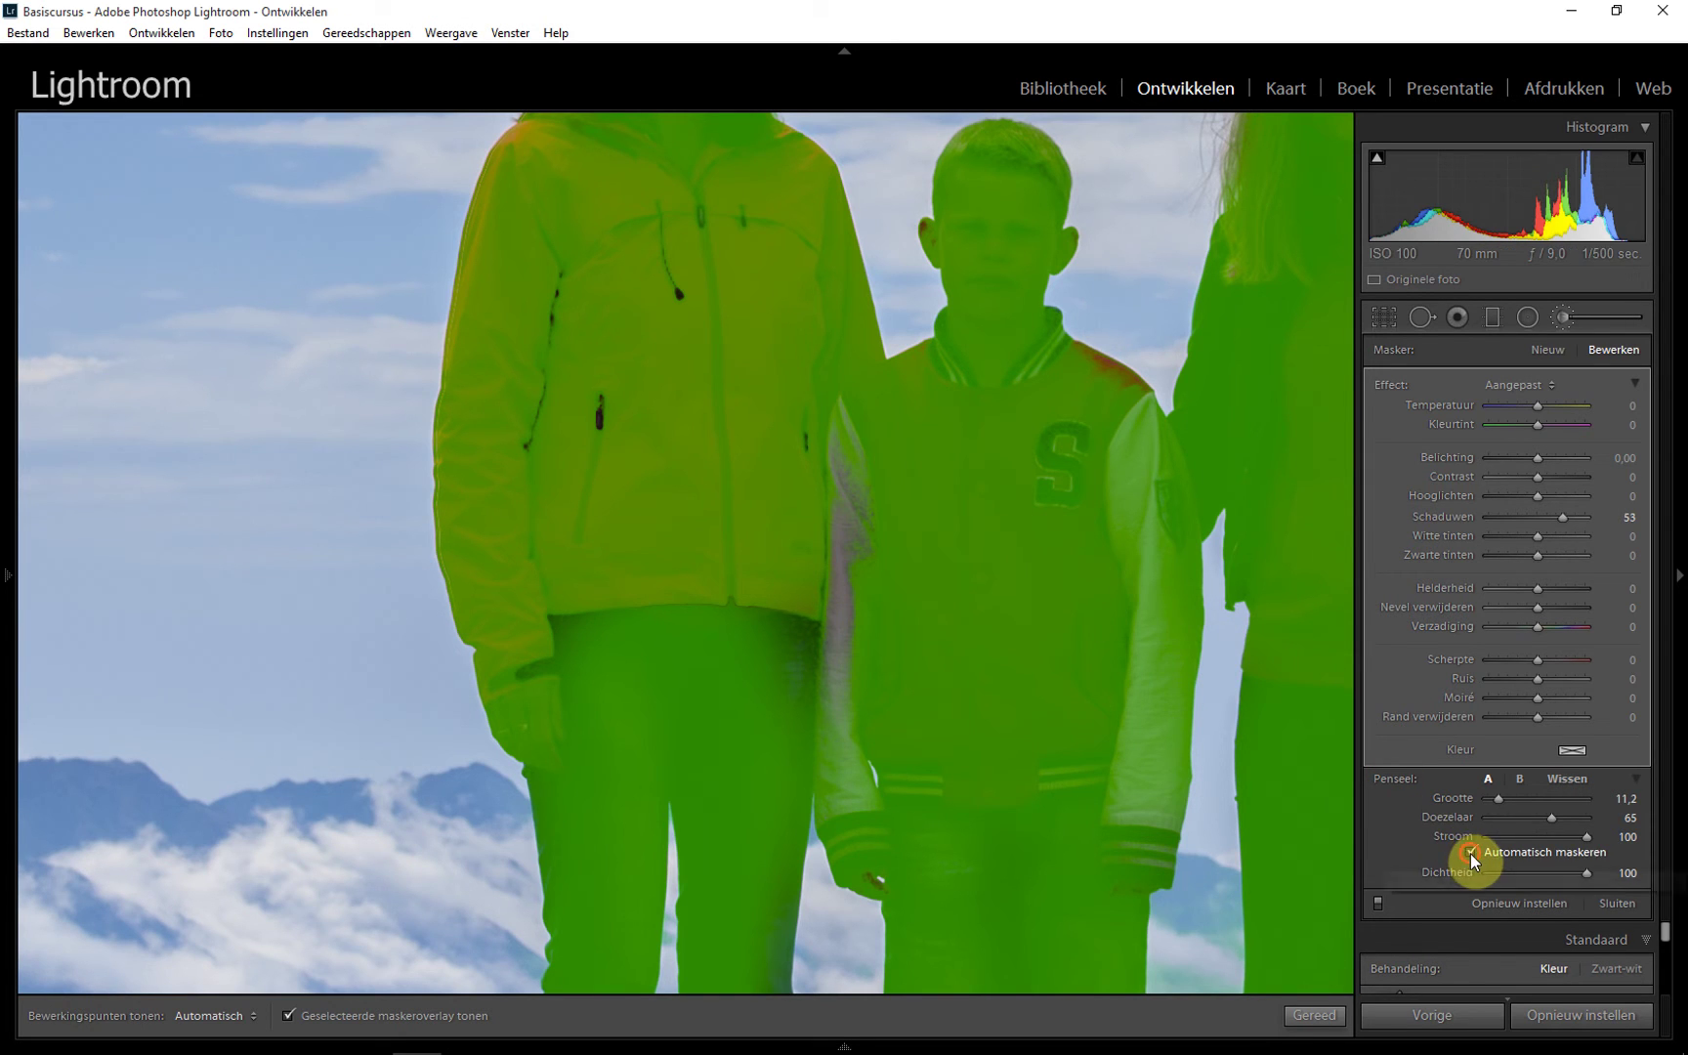
pyautogui.scroll(-2, 1122, 400)
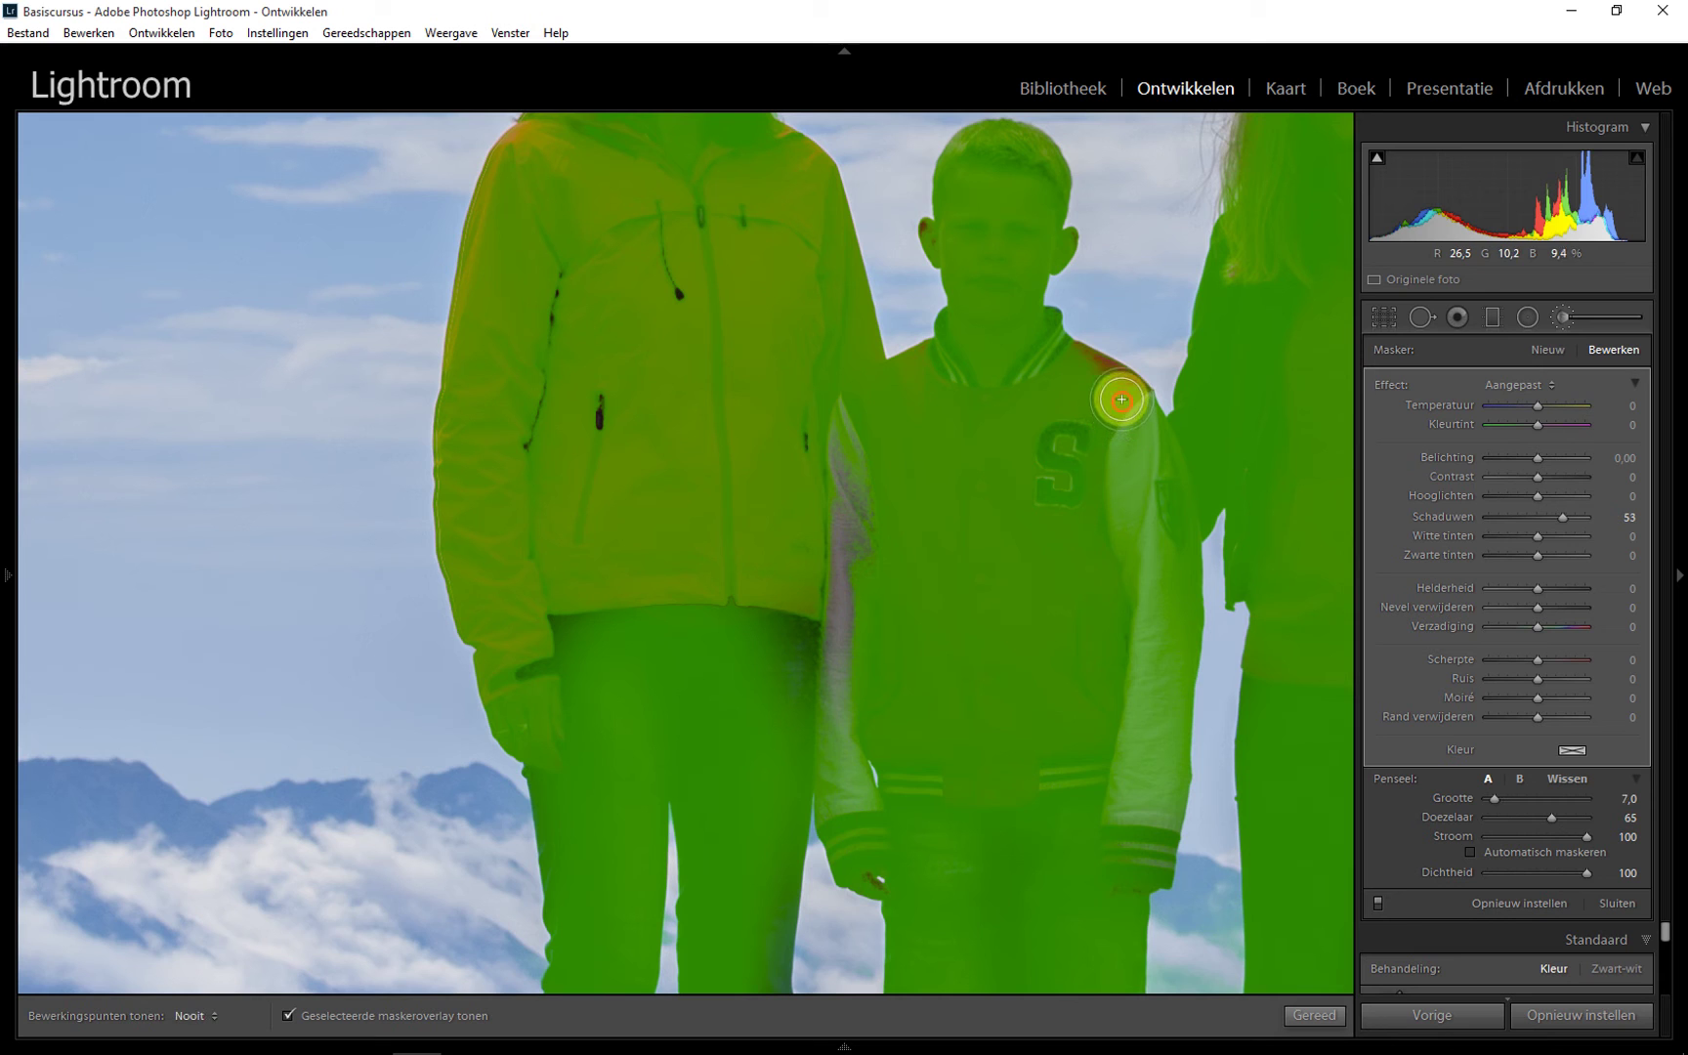
pyautogui.moveTo(1122, 400); pyautogui.dragTo(1066, 361)
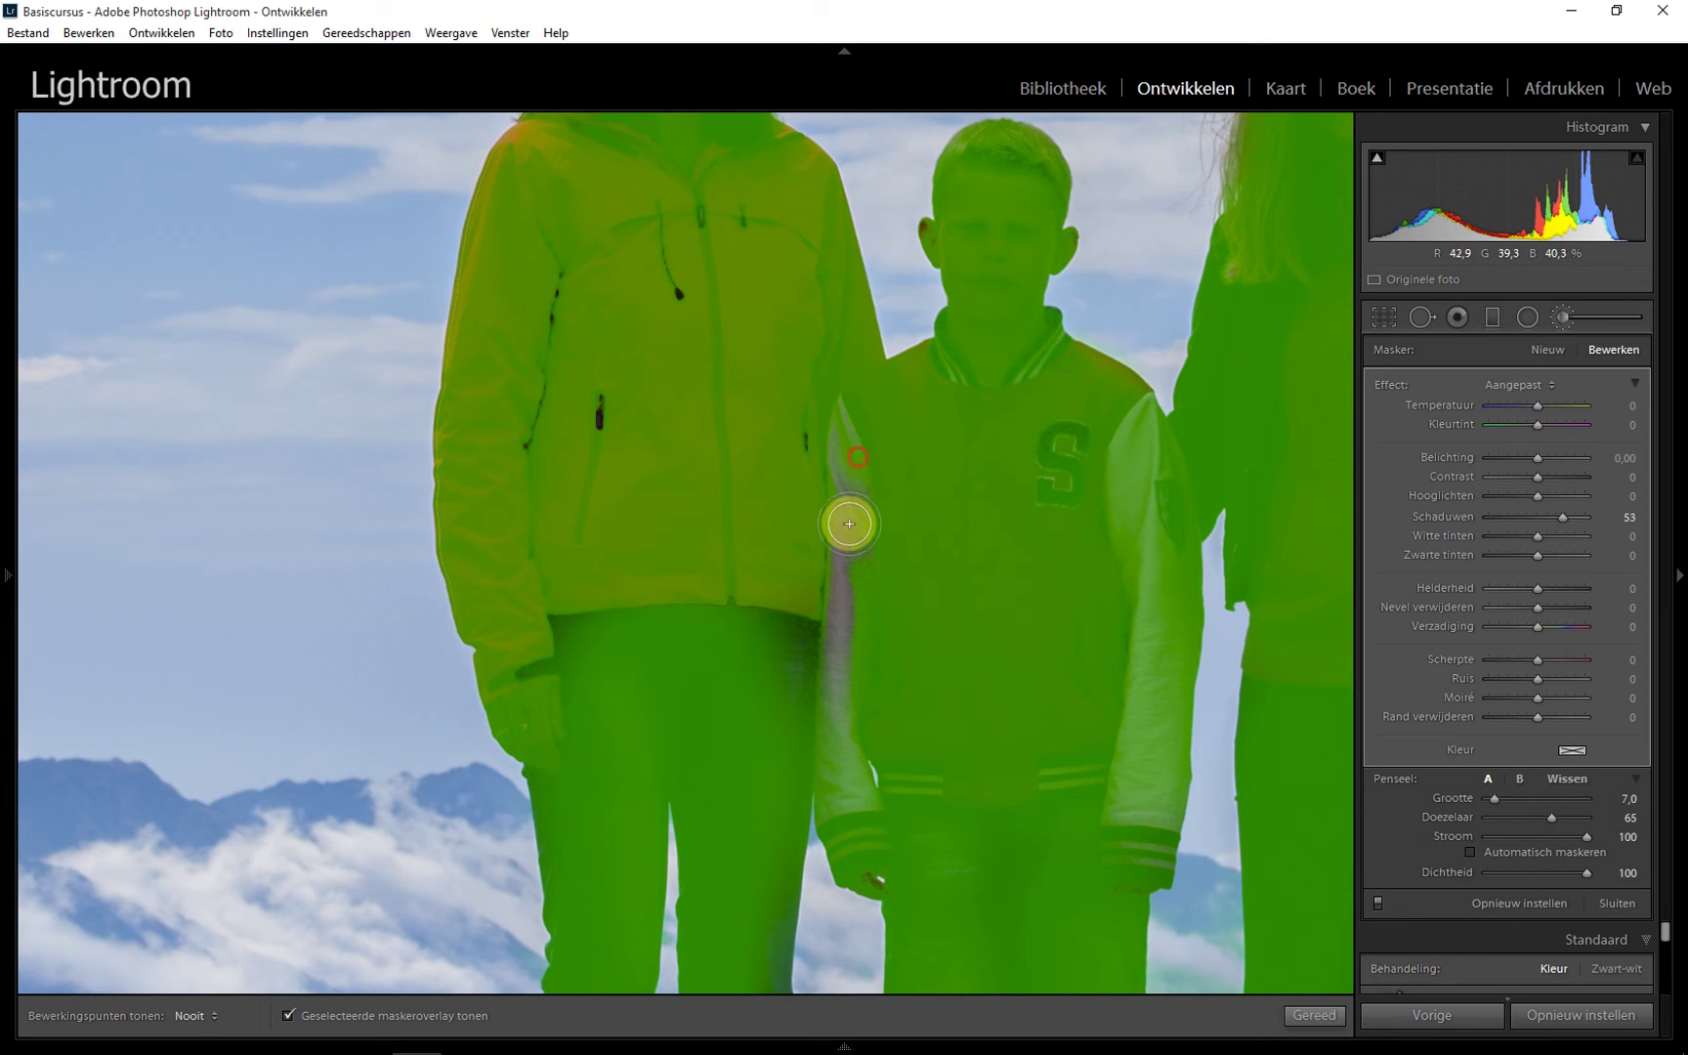
pyautogui.moveTo(849, 524)
pyautogui.mouseDown()
pyautogui.moveTo(836, 716)
pyautogui.moveTo(848, 481)
pyautogui.moveTo(614, 422)
pyautogui.moveTo(678, 272)
pyautogui.moveTo(560, 310)
pyautogui.moveTo(528, 459)
pyautogui.moveTo(697, 418)
pyautogui.moveTo(796, 437)
pyautogui.moveTo(745, 227)
pyautogui.moveTo(735, 437)
pyautogui.moveTo(799, 694)
pyautogui.moveTo(769, 618)
pyautogui.moveTo(539, 656)
pyautogui.mouseUp()
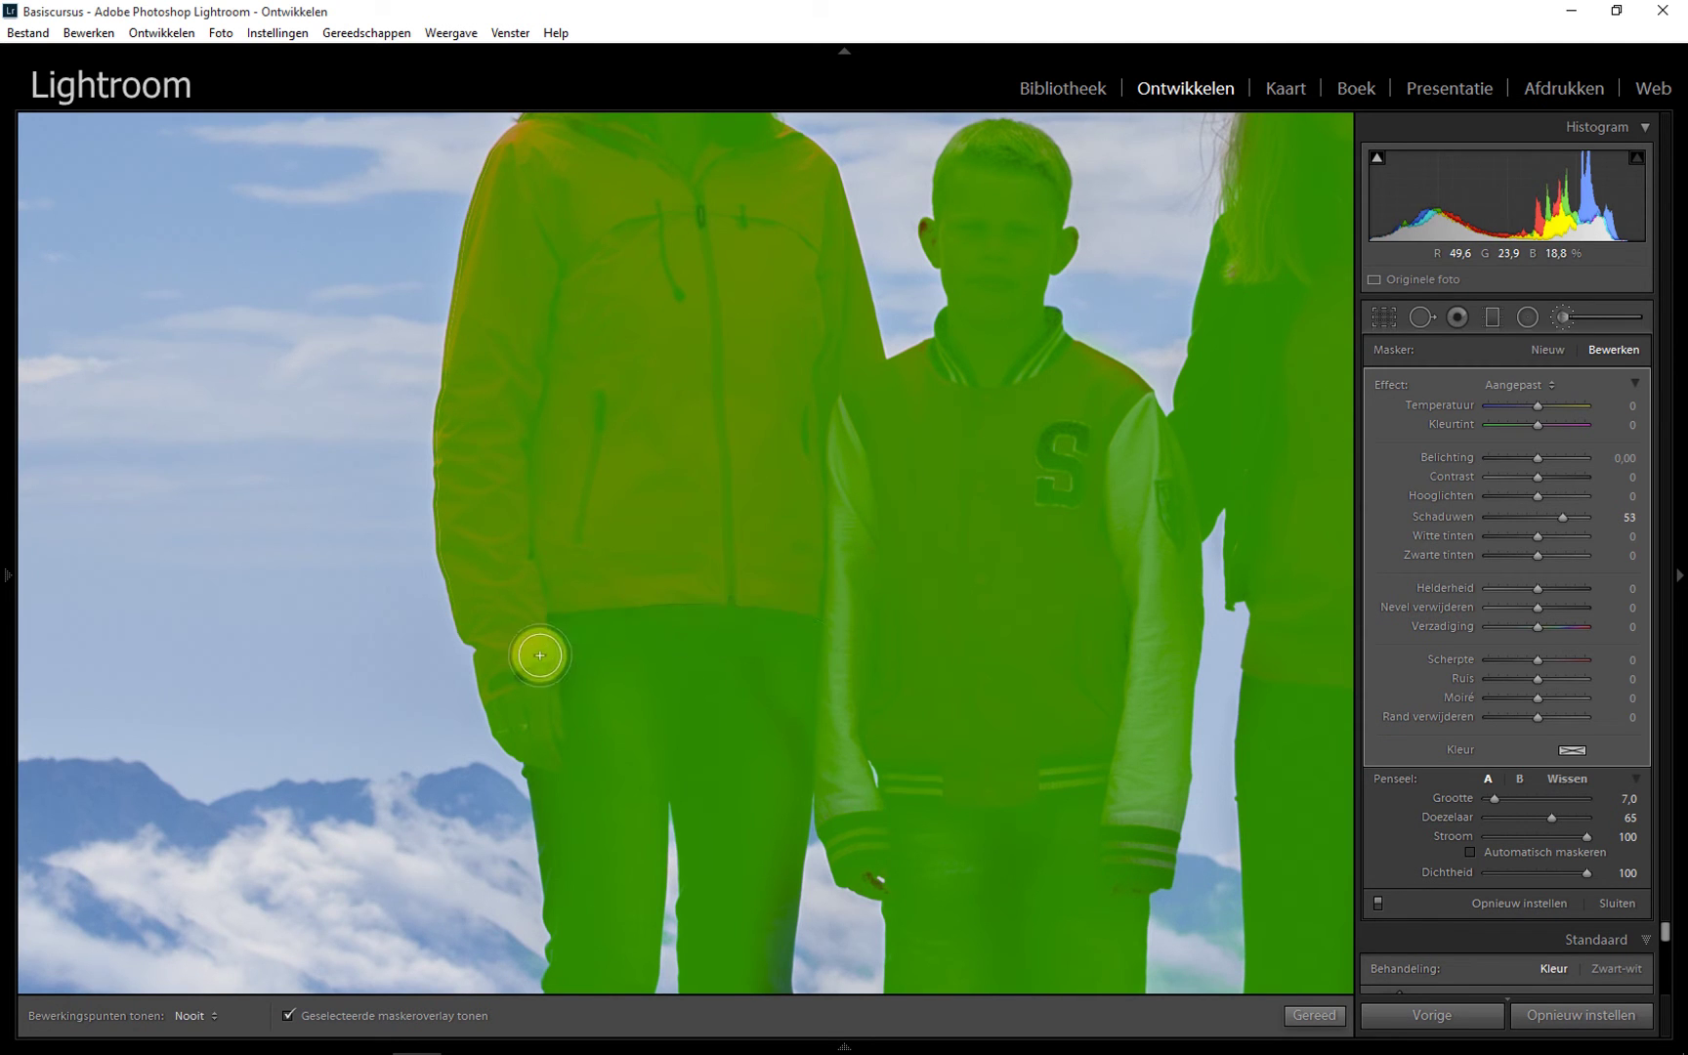
pyautogui.moveTo(817, 532); pyautogui.dragTo(529, 468)
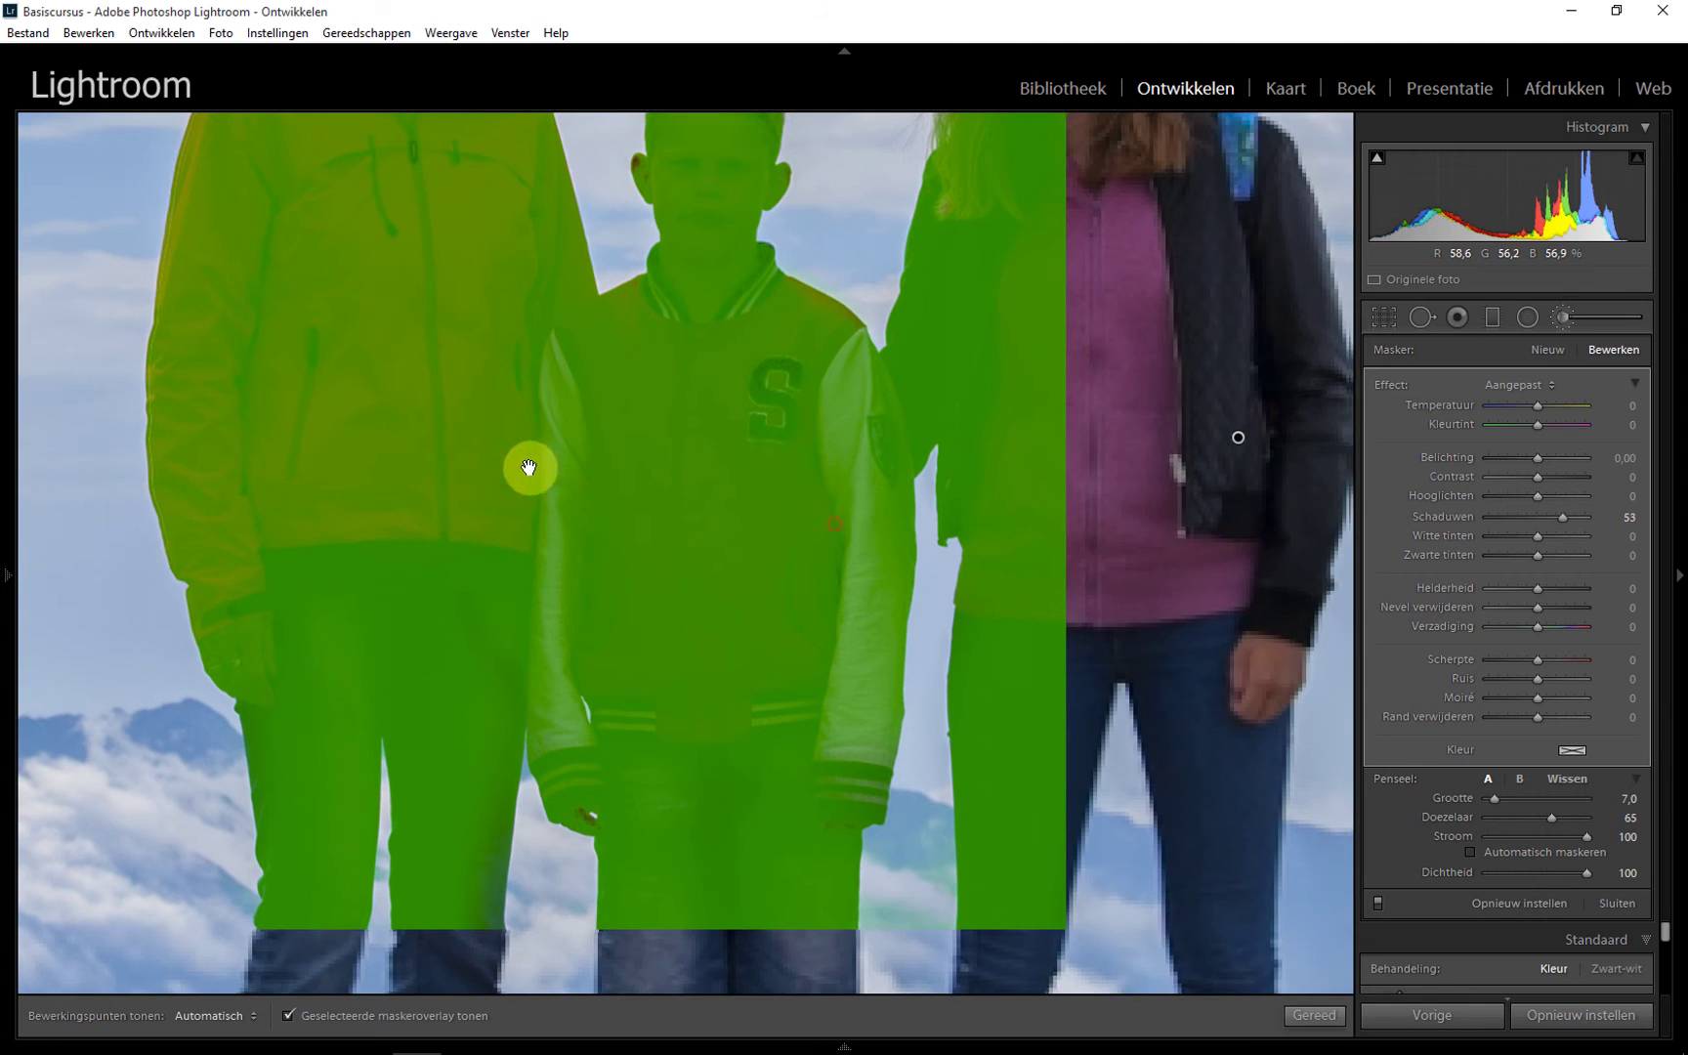
pyautogui.moveTo(1093, 355)
pyautogui.mouseDown()
pyautogui.moveTo(1047, 647)
pyautogui.moveTo(1161, 502)
pyautogui.moveTo(1161, 521)
pyautogui.mouseUp()
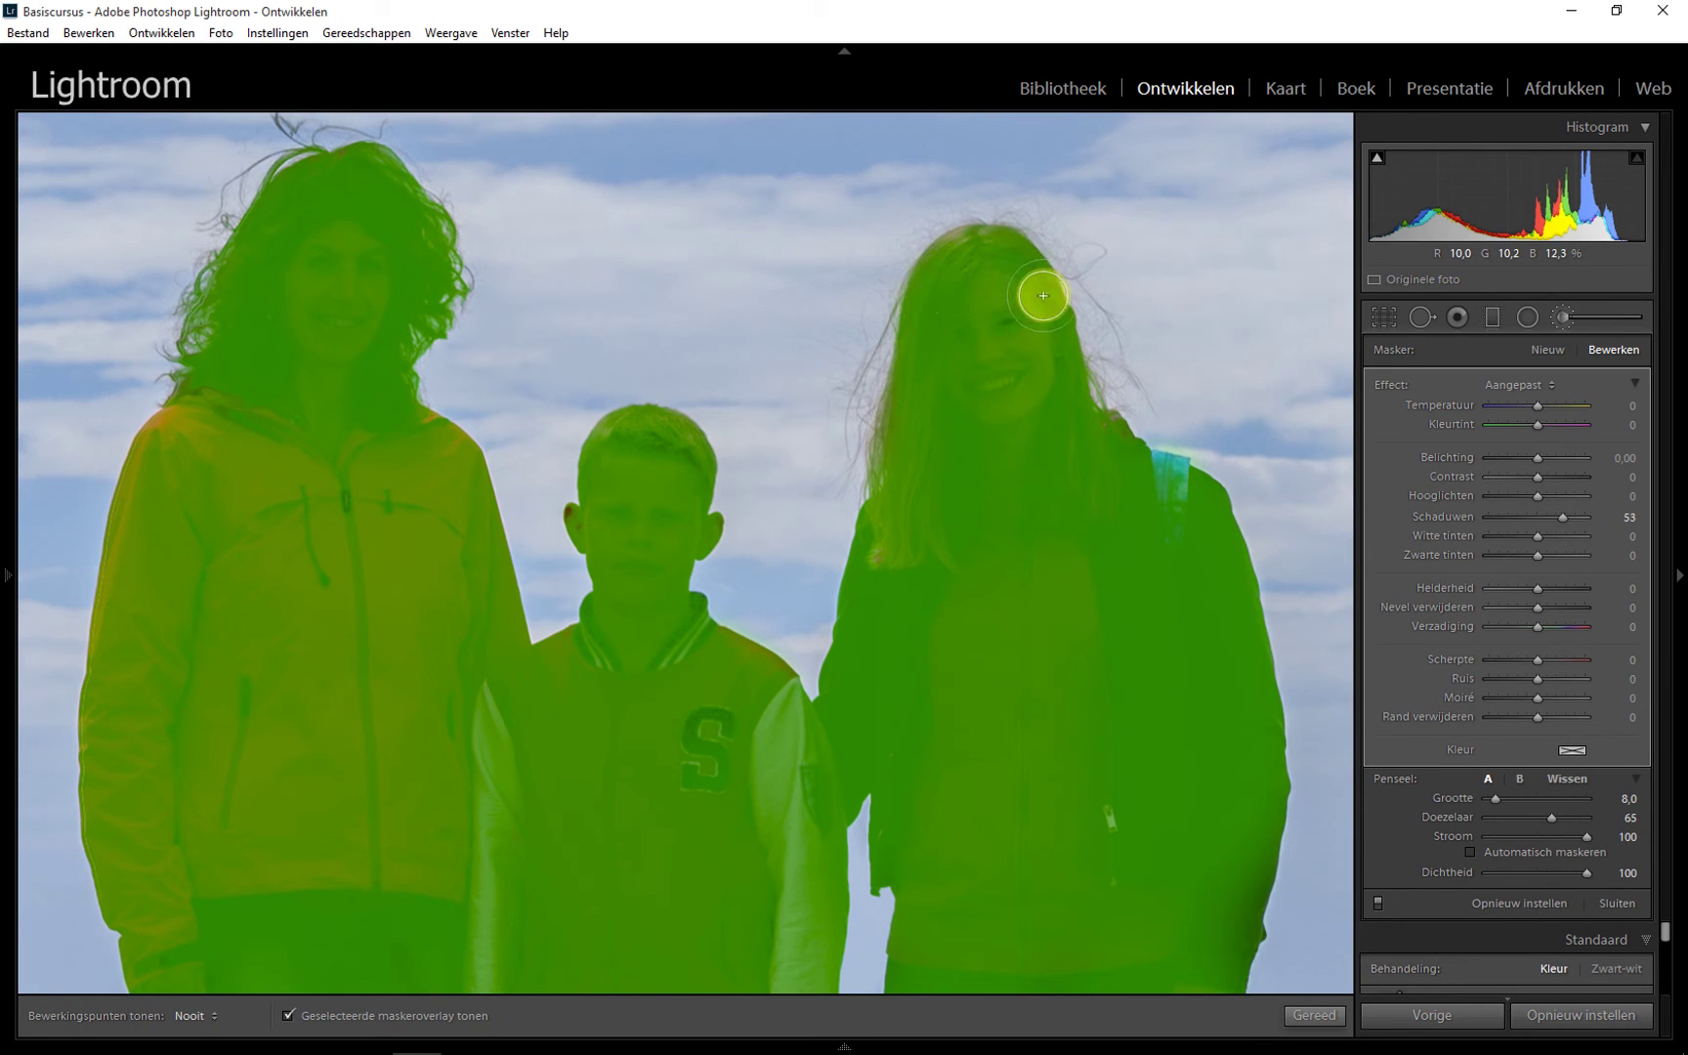
pyautogui.press('h')
pyautogui.press('[')
pyautogui.press('[')
pyautogui.press('[')
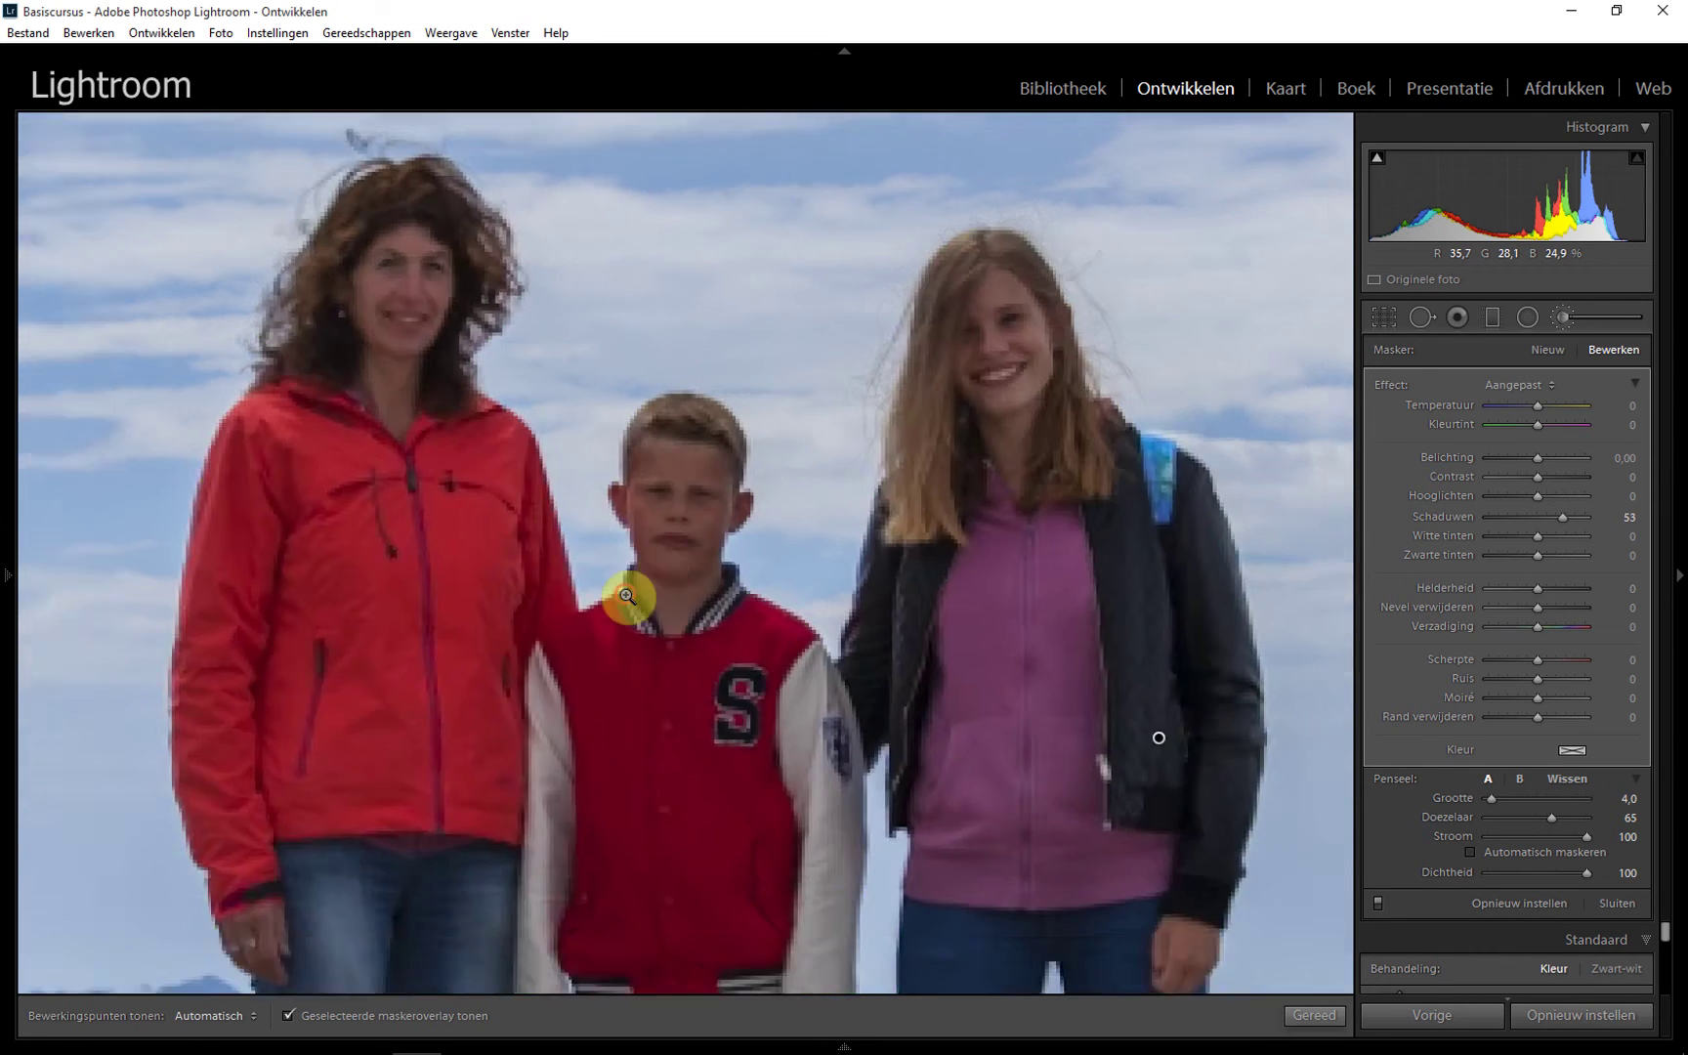
# Zoom out, raise the family mask's Shadows to about +57, and start a new brush mask.
pyautogui.click(823, 596)
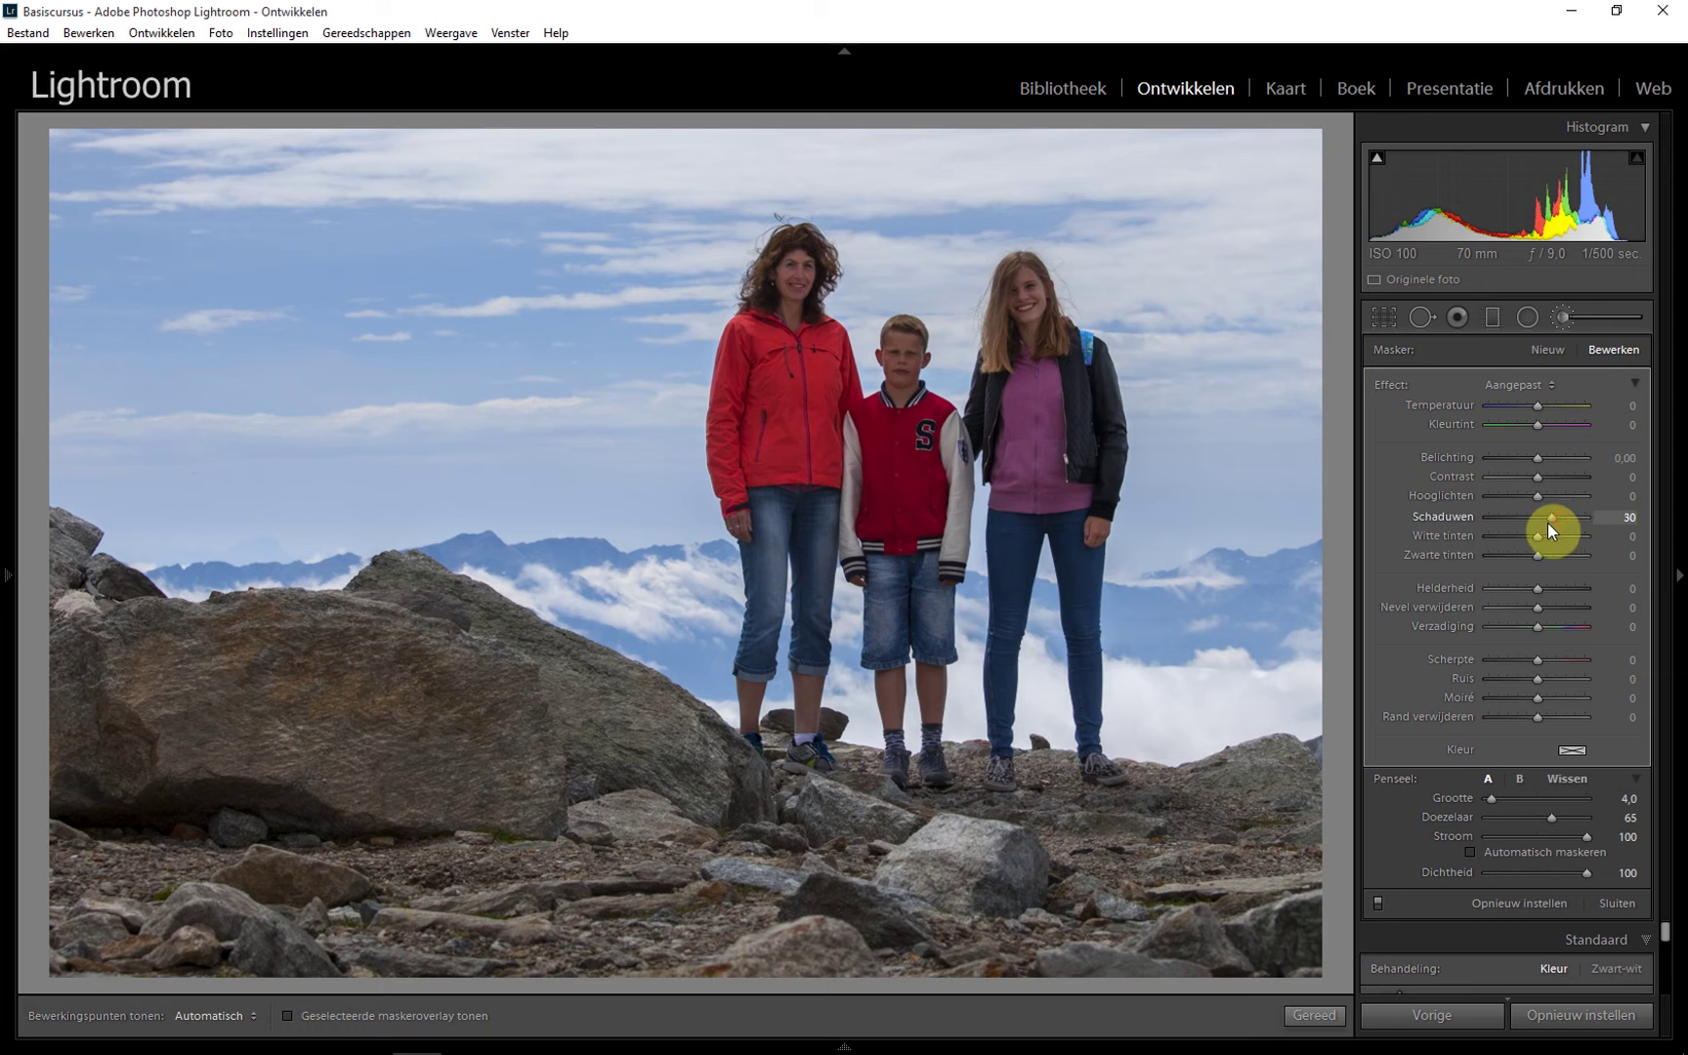
pyautogui.moveTo(1548, 523); pyautogui.dragTo(1564, 525)
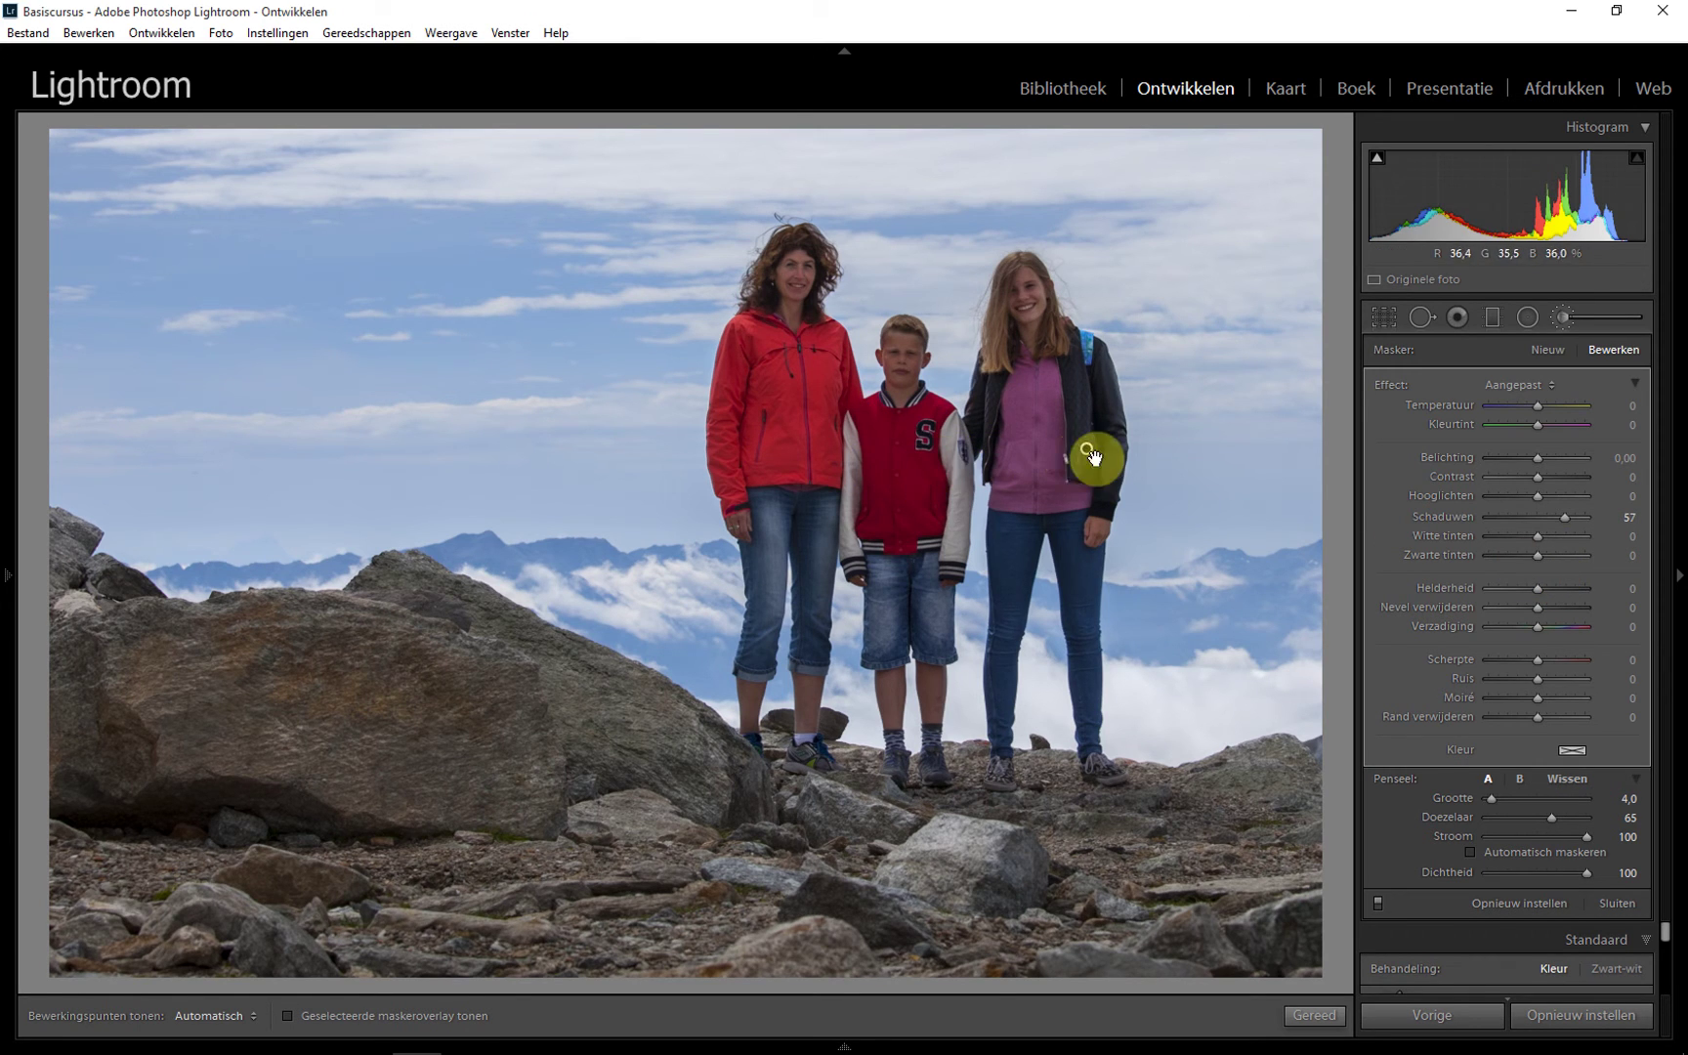
pyautogui.click(1546, 352)
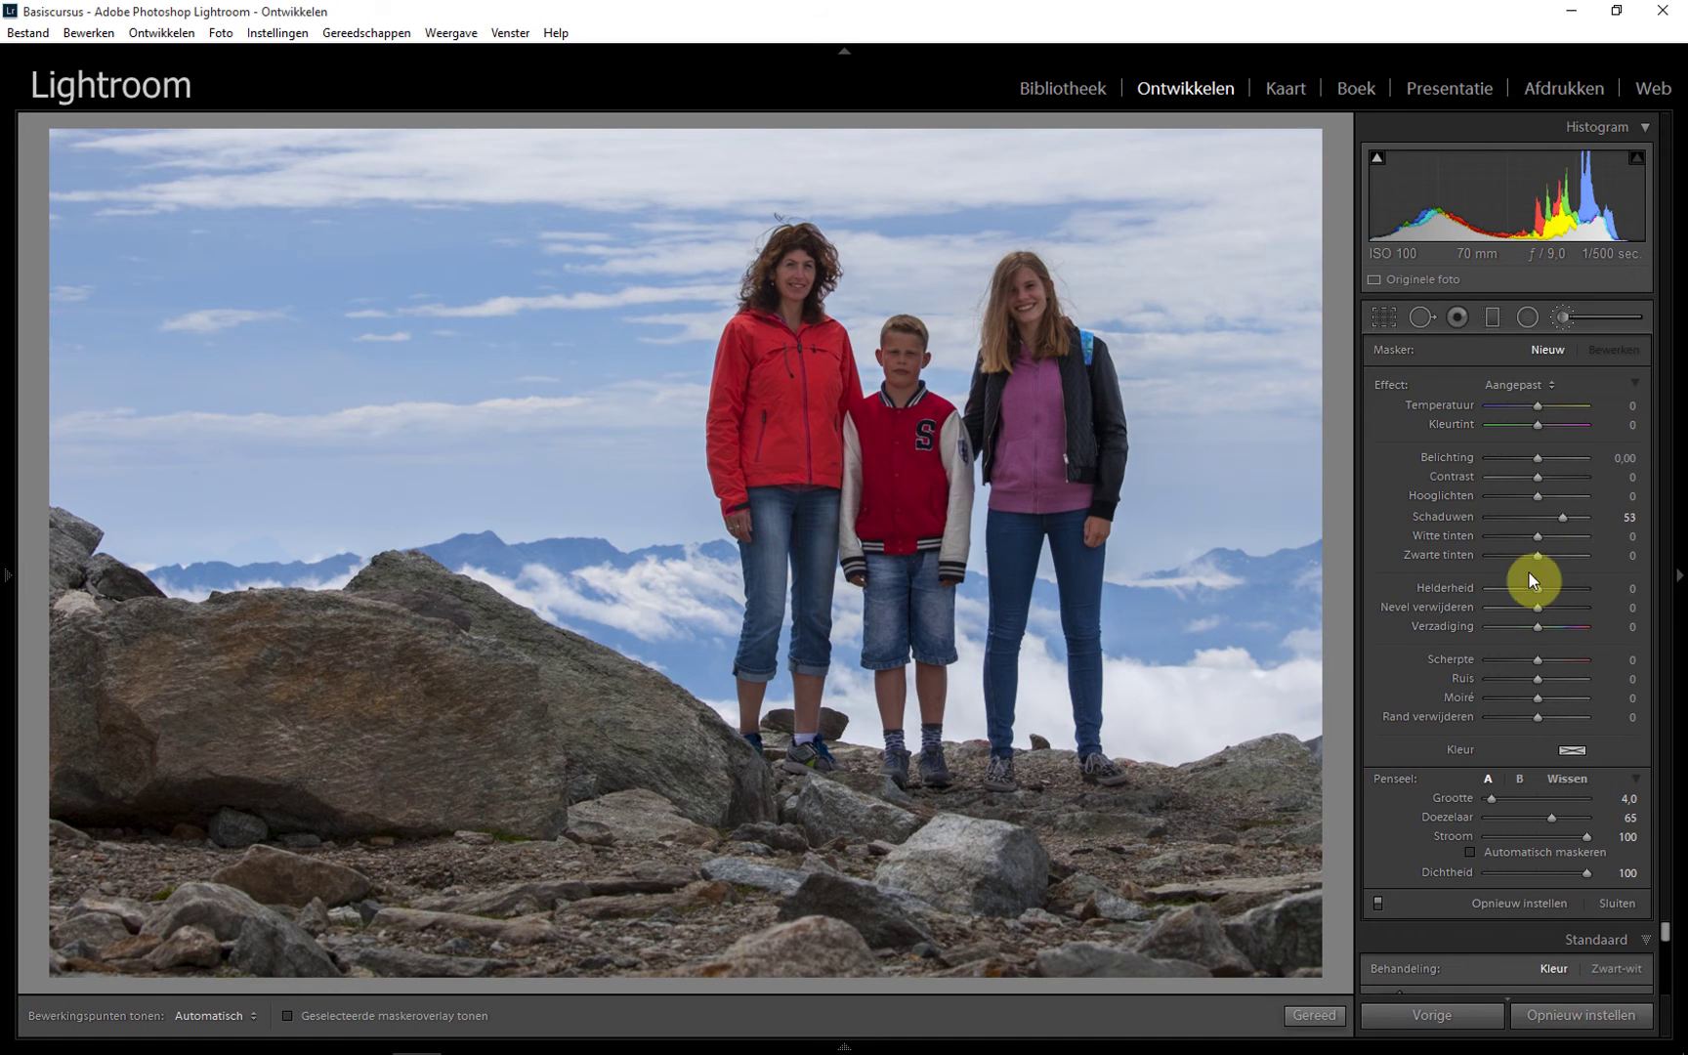
# Reset Shadows to 0, set Clarity to +55, and paint the large rock and foreground stones.
pyautogui.doubleClick(1393, 385)
pyautogui.moveTo(1539, 589); pyautogui.dragTo(1566, 588)
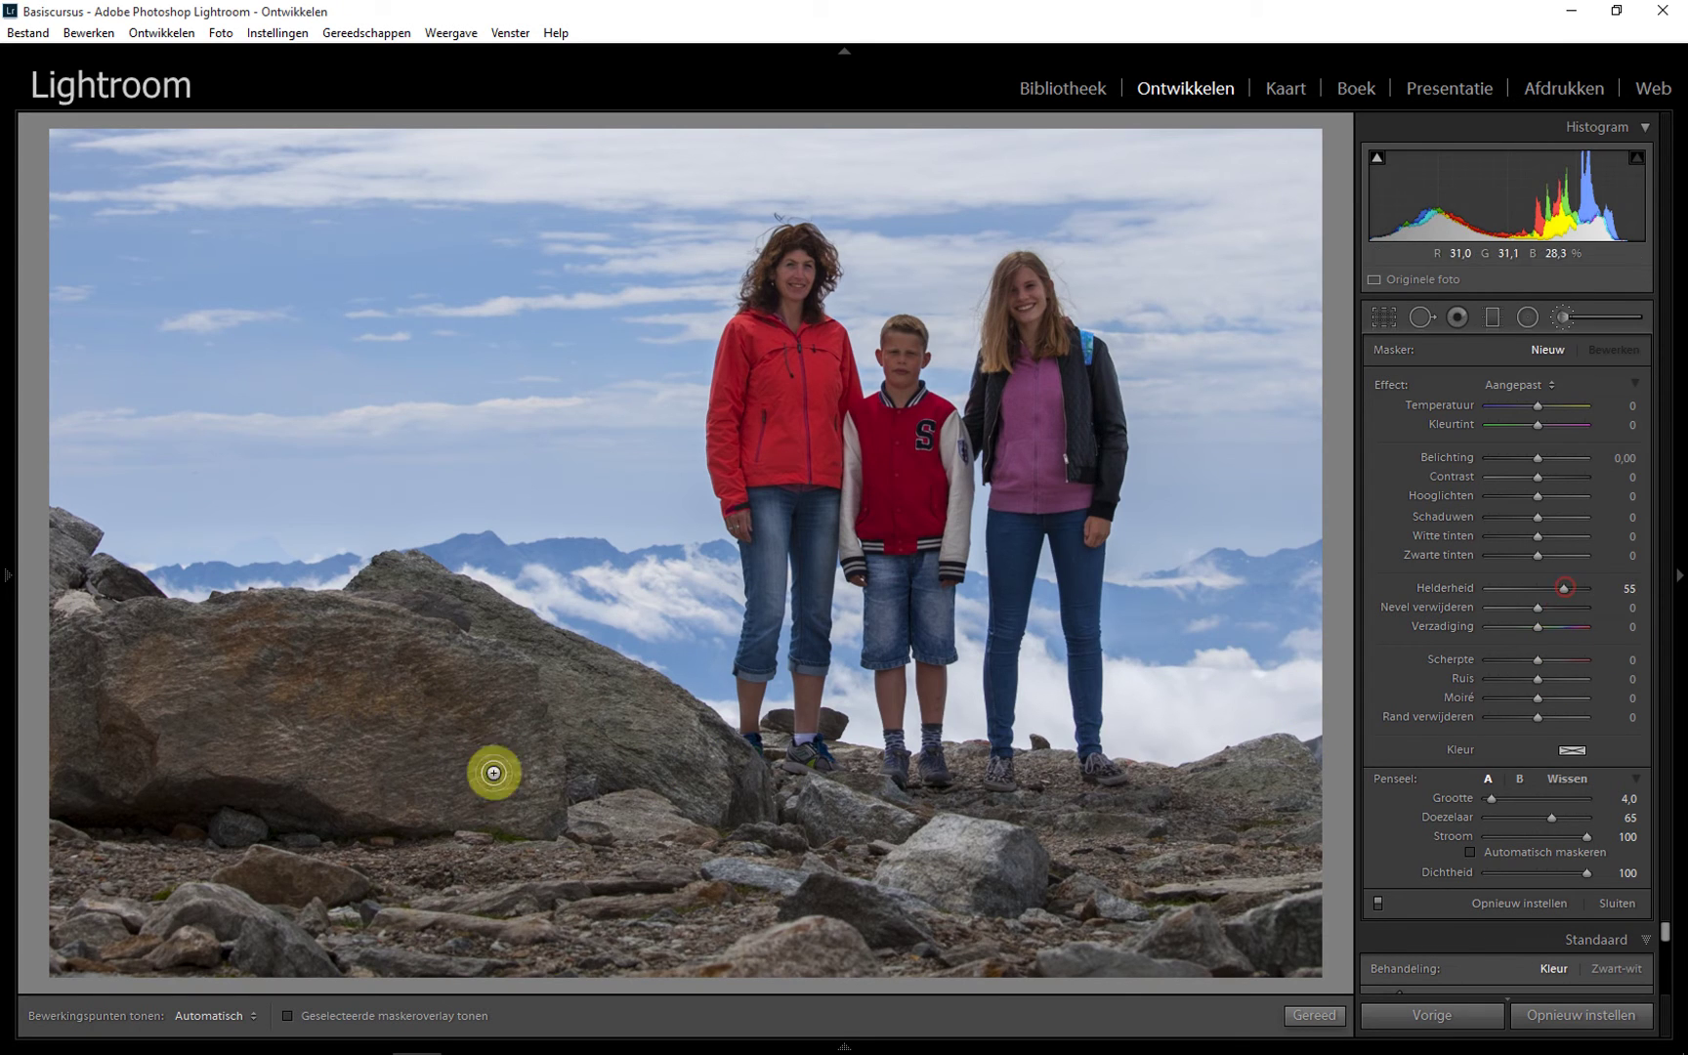
pyautogui.press('h')
pyautogui.scroll(5, 694, 891)
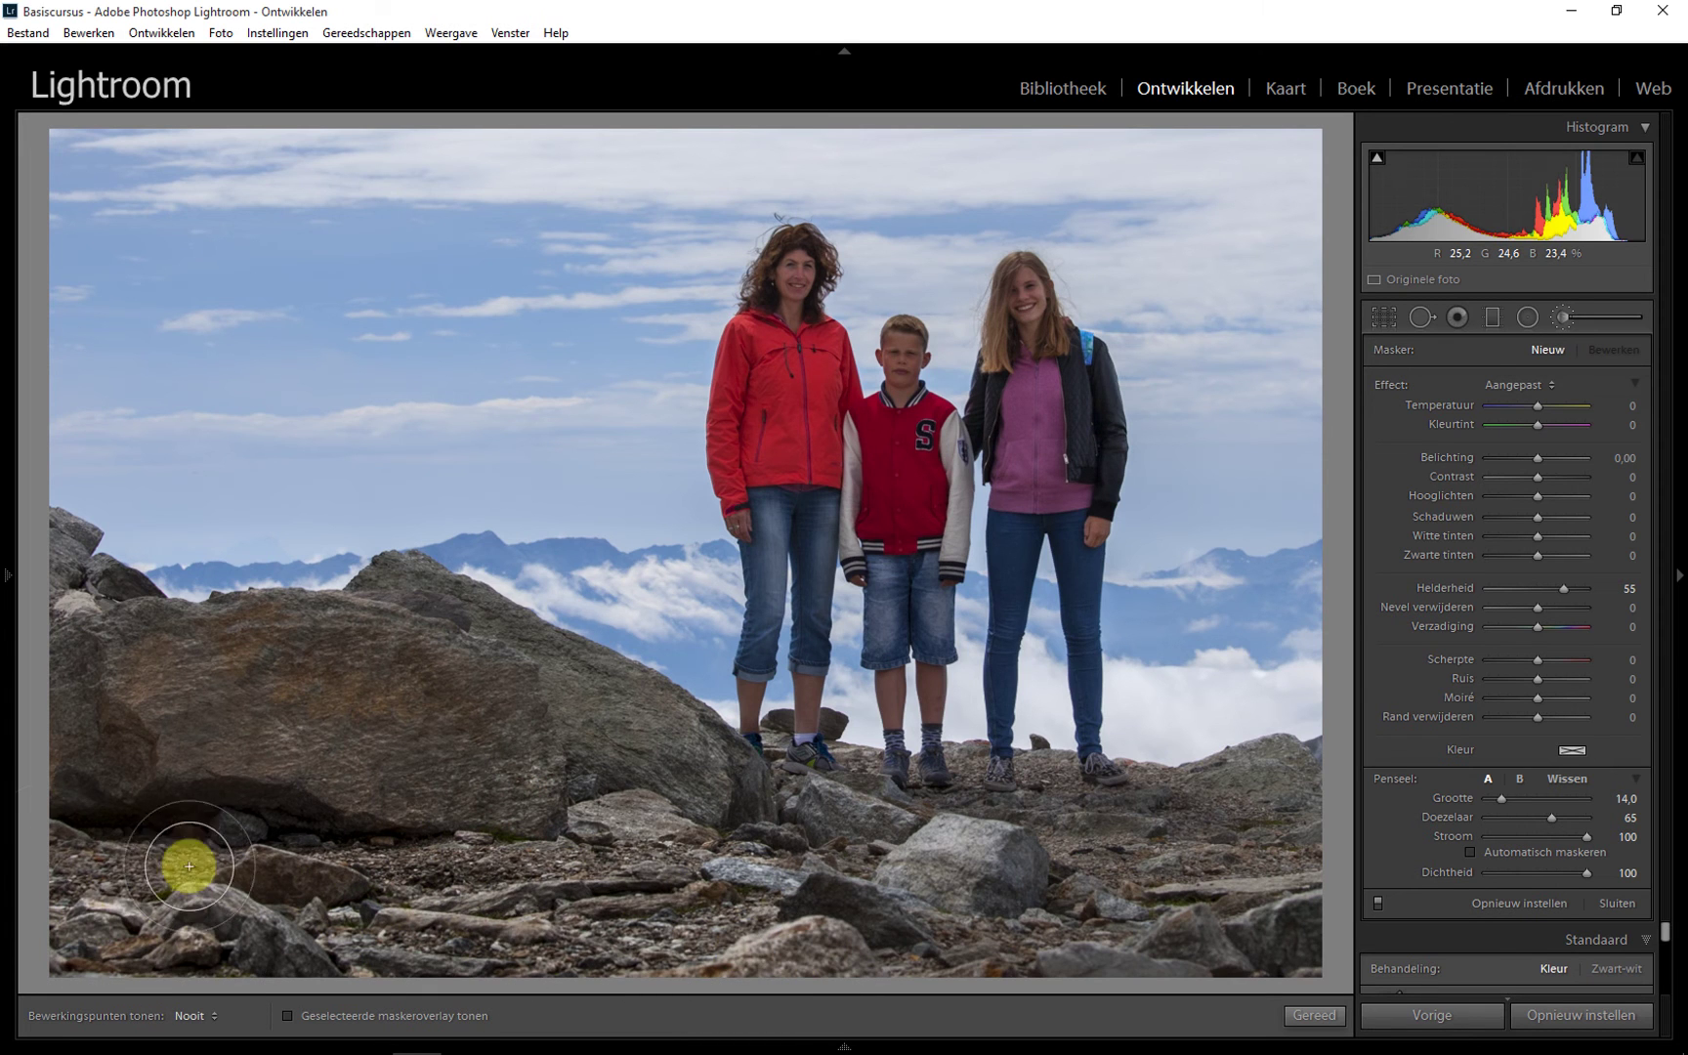
pyautogui.moveTo(219, 698); pyautogui.dragTo(502, 657)
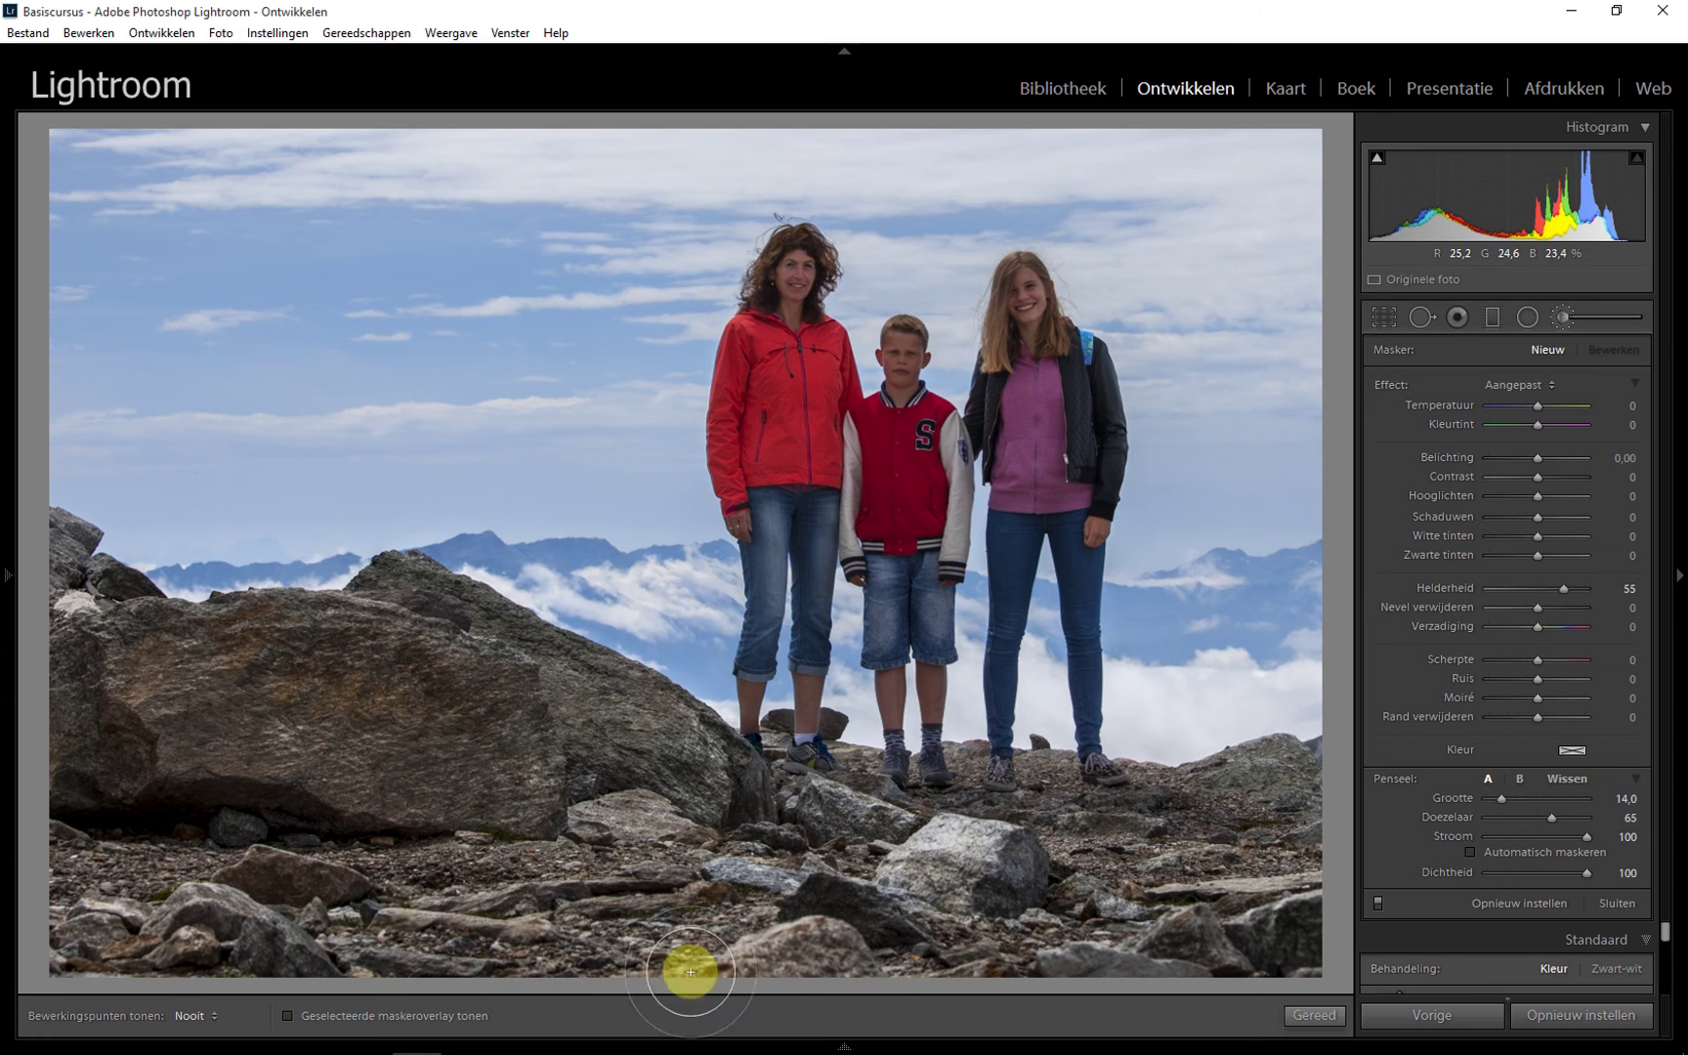
pyautogui.moveTo(1258, 866); pyautogui.dragTo(1280, 762)
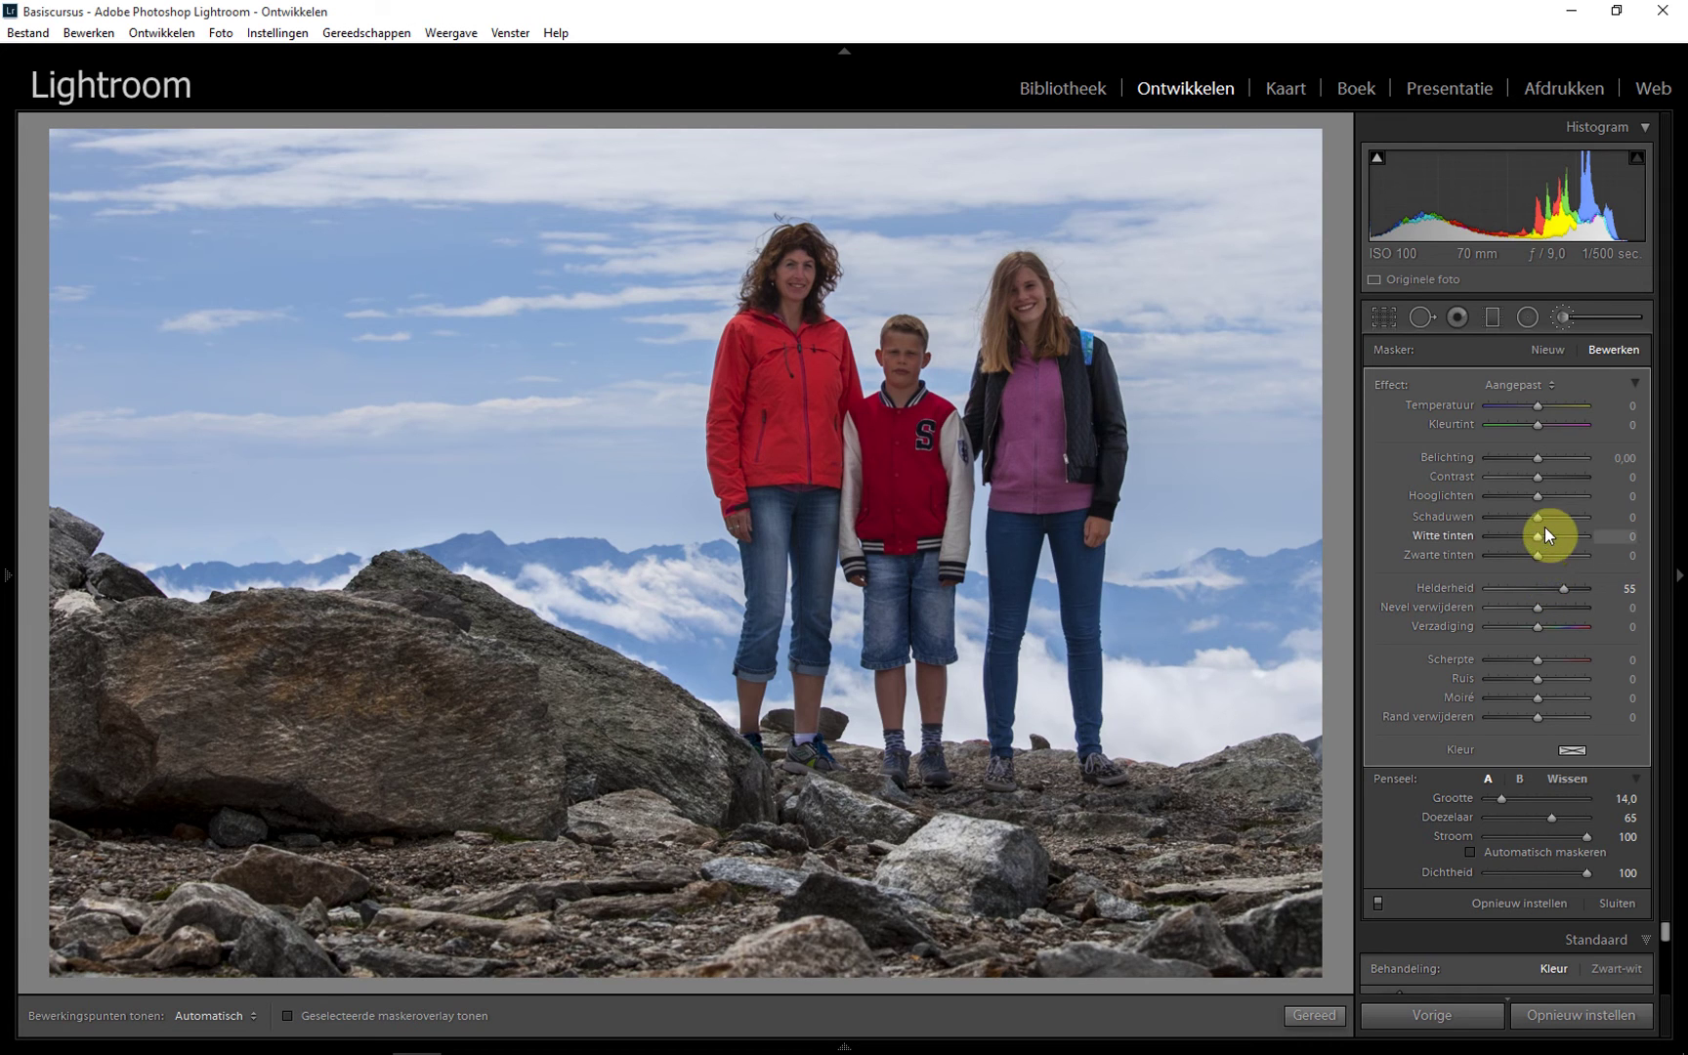
# Raise Shadows to 34 on the rock clarity mask and toggle the brush edits to compare.
pyautogui.moveTo(1542, 520); pyautogui.dragTo(1556, 520)
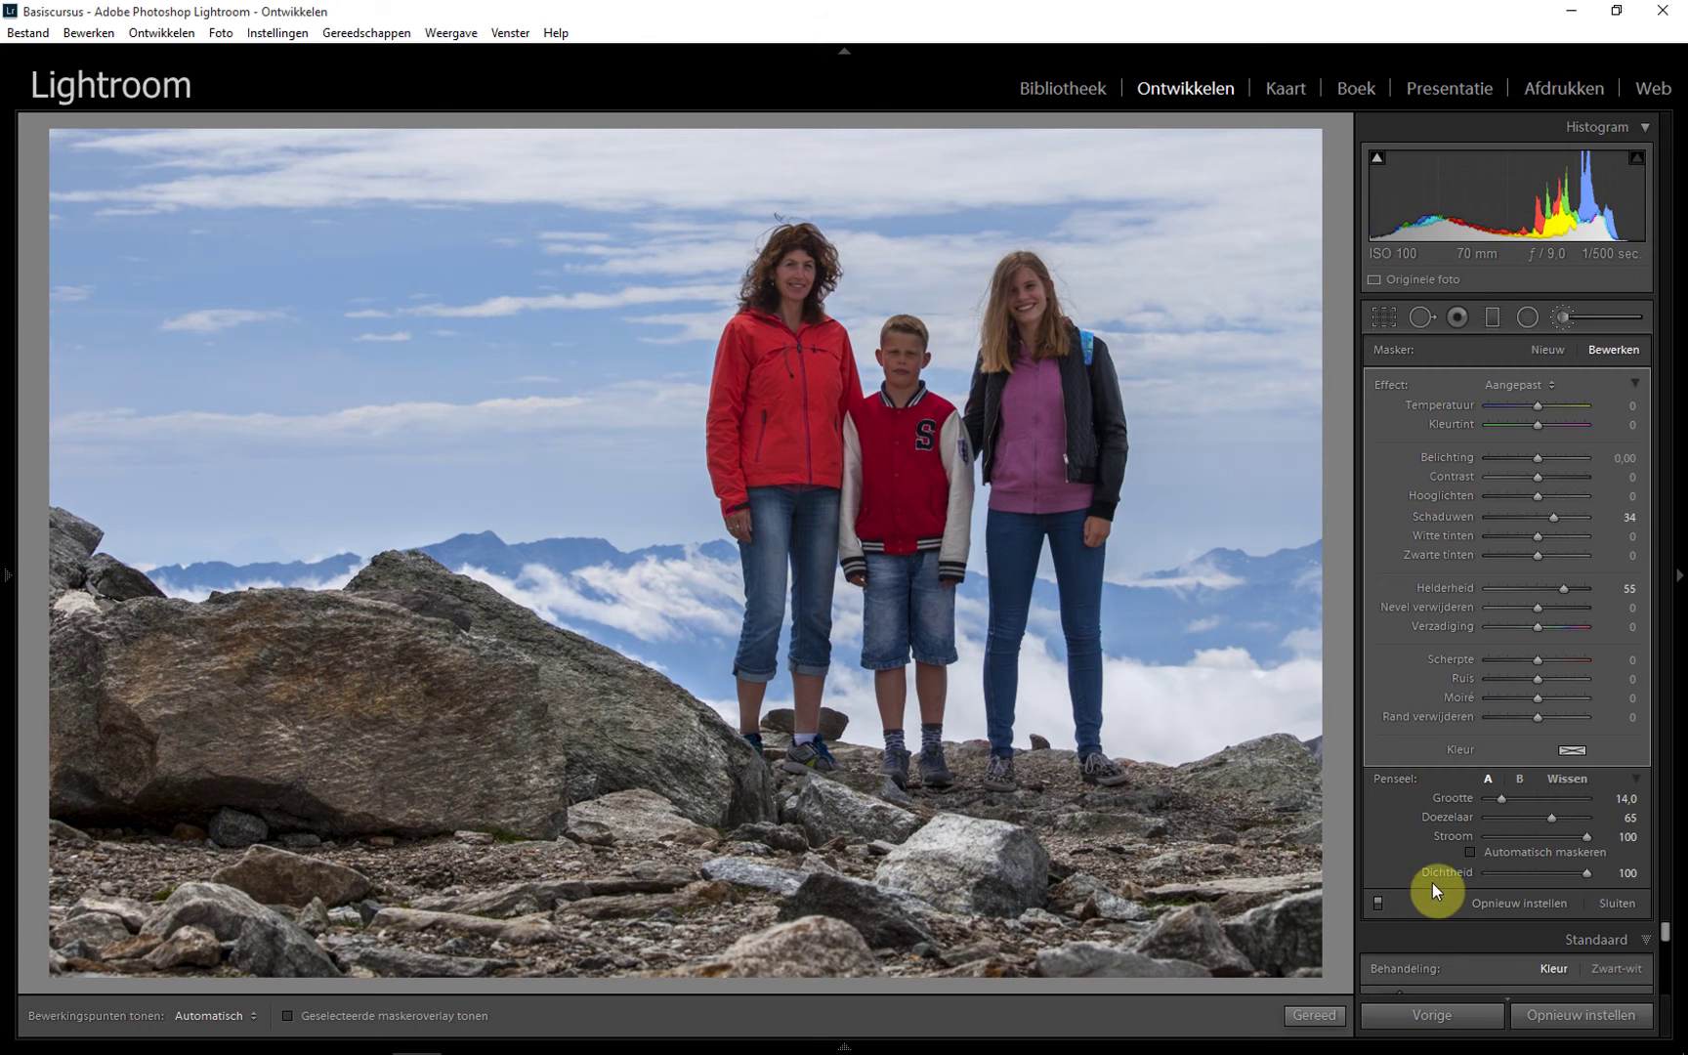
pyautogui.click(1379, 904)
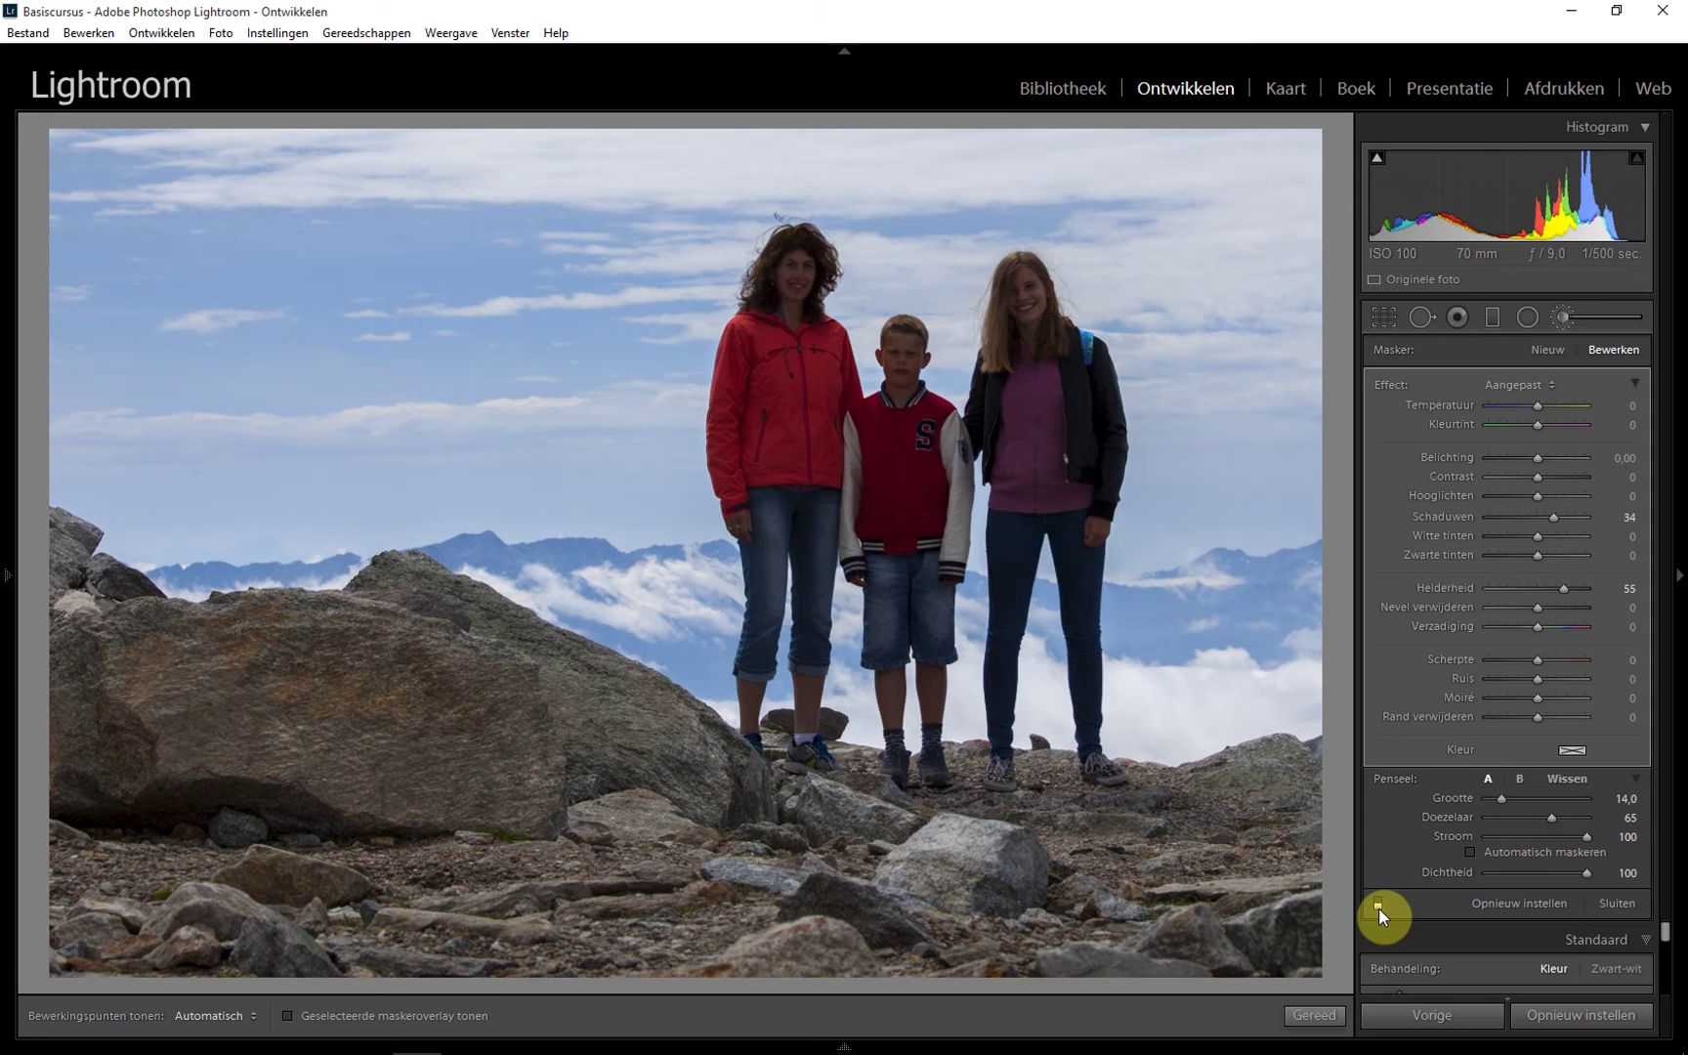
pyautogui.click(1379, 904)
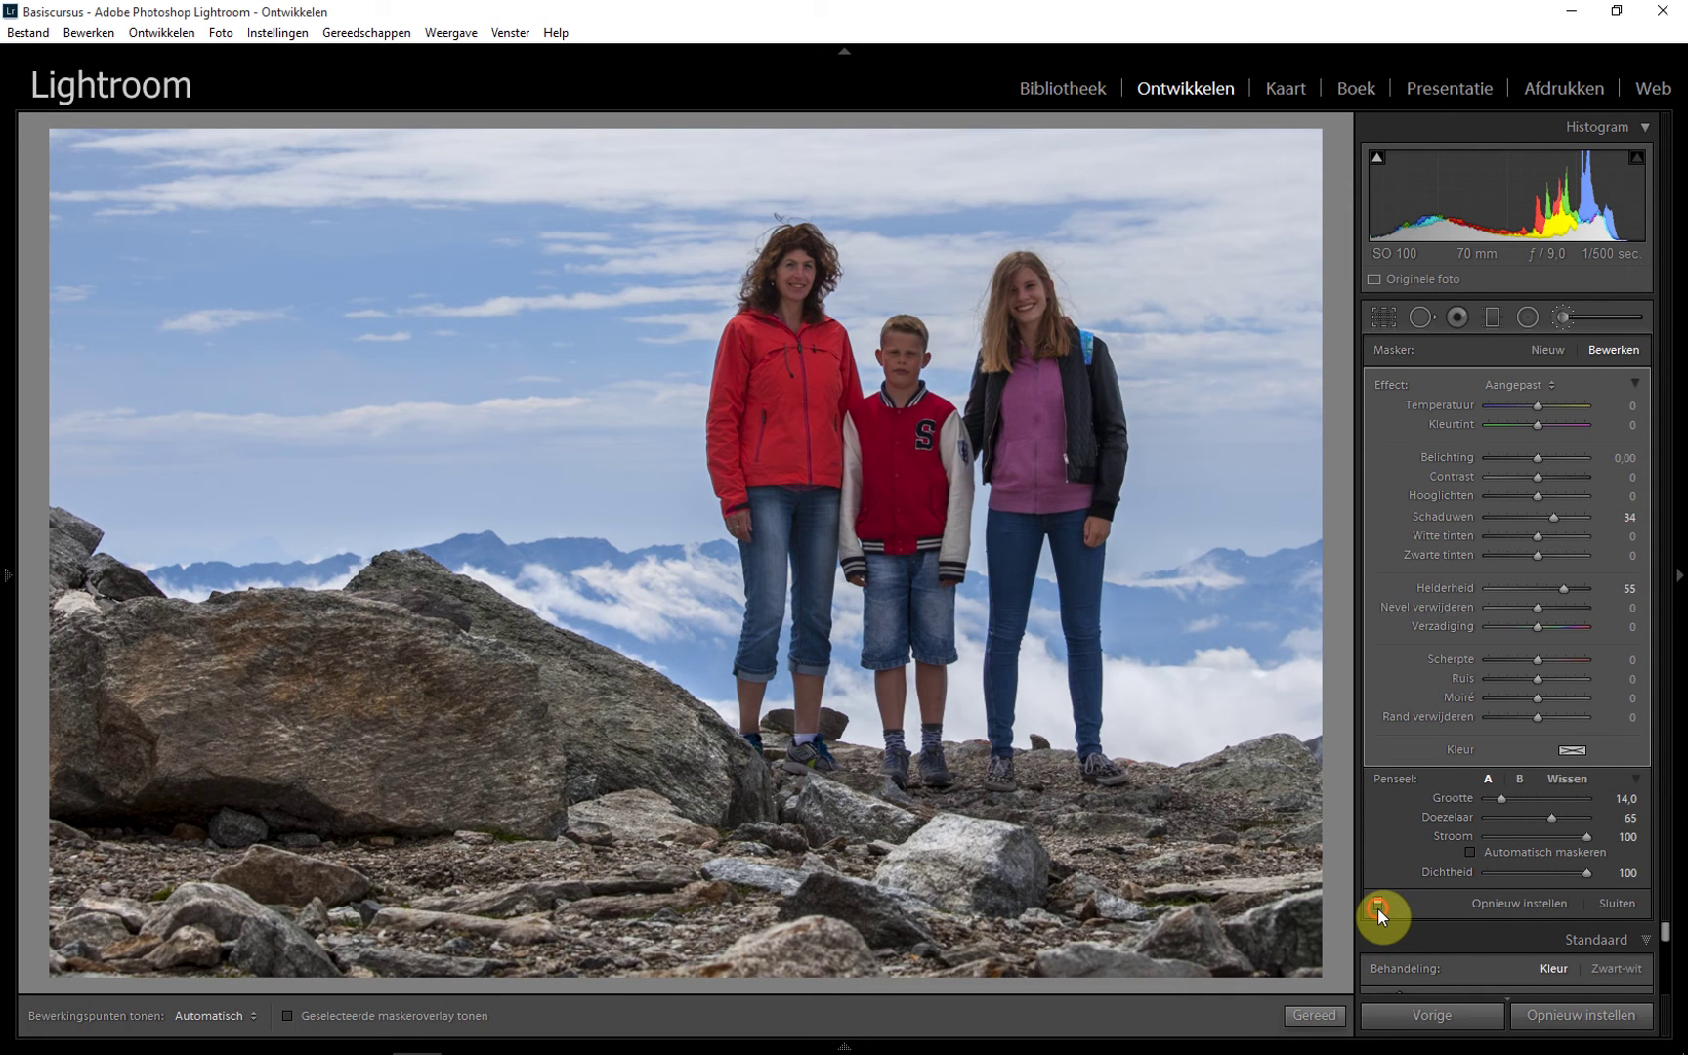
pyautogui.click(1378, 906)
pyautogui.click(1377, 905)
pyautogui.click(1377, 905)
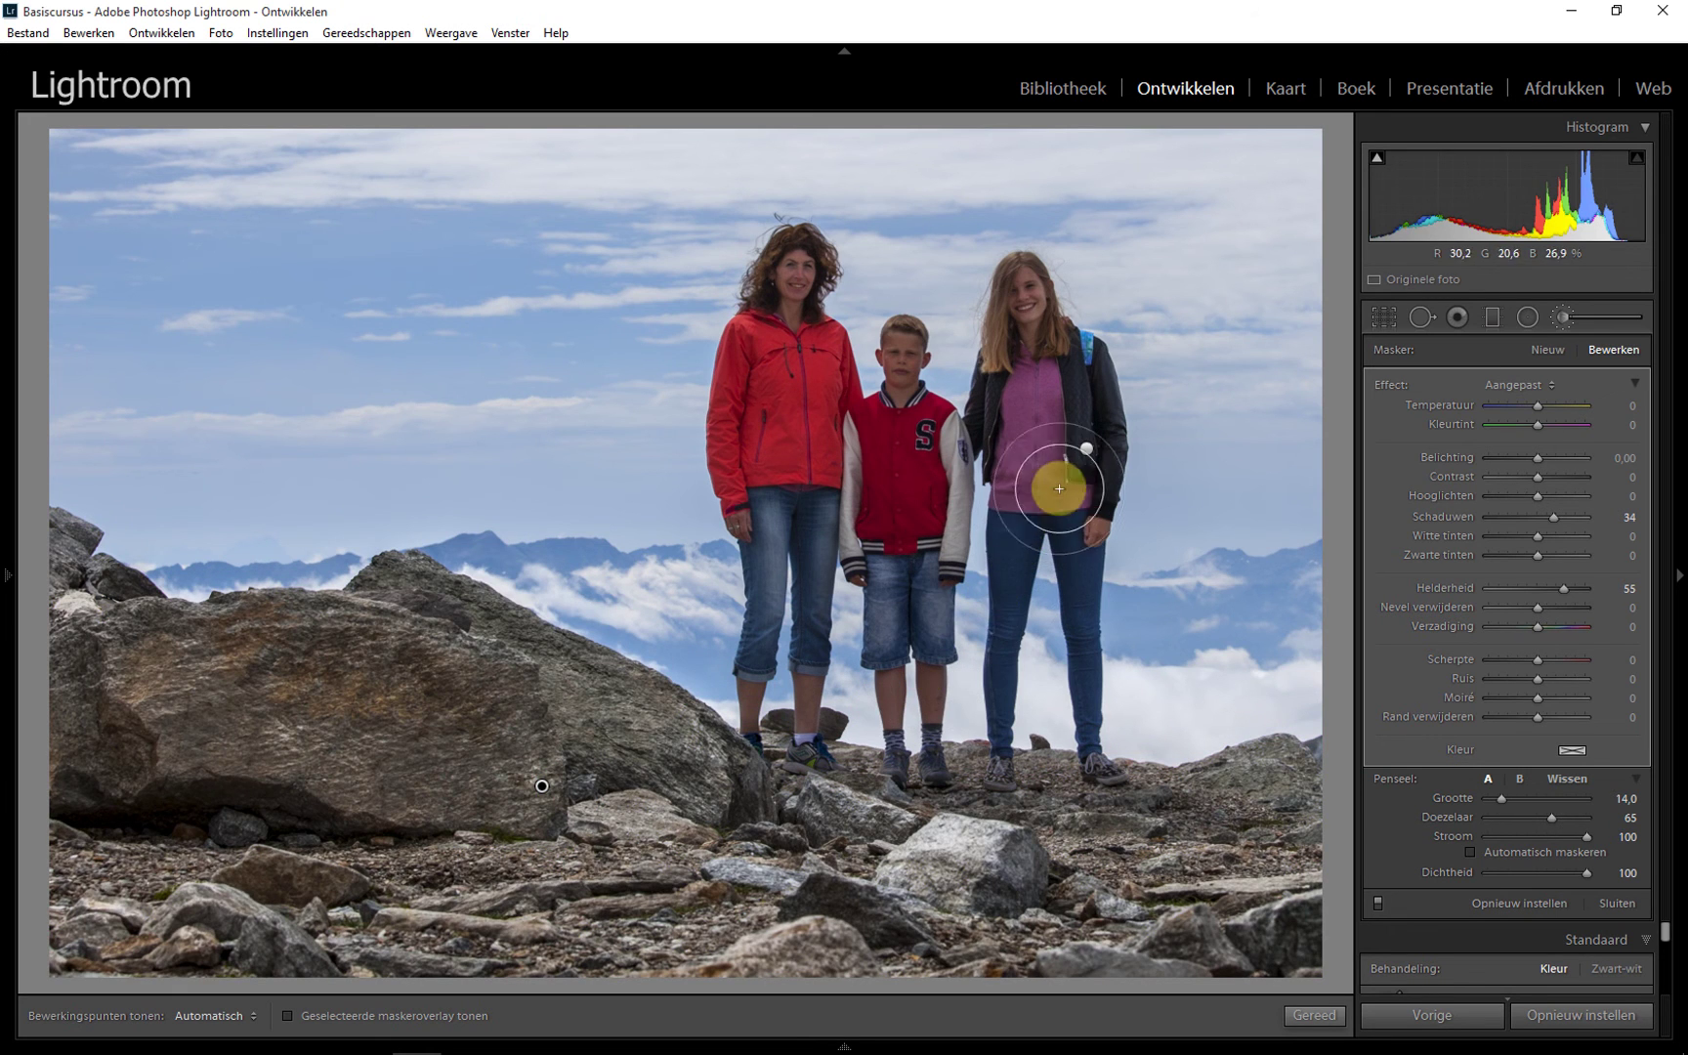
pyautogui.moveTo(1087, 453)
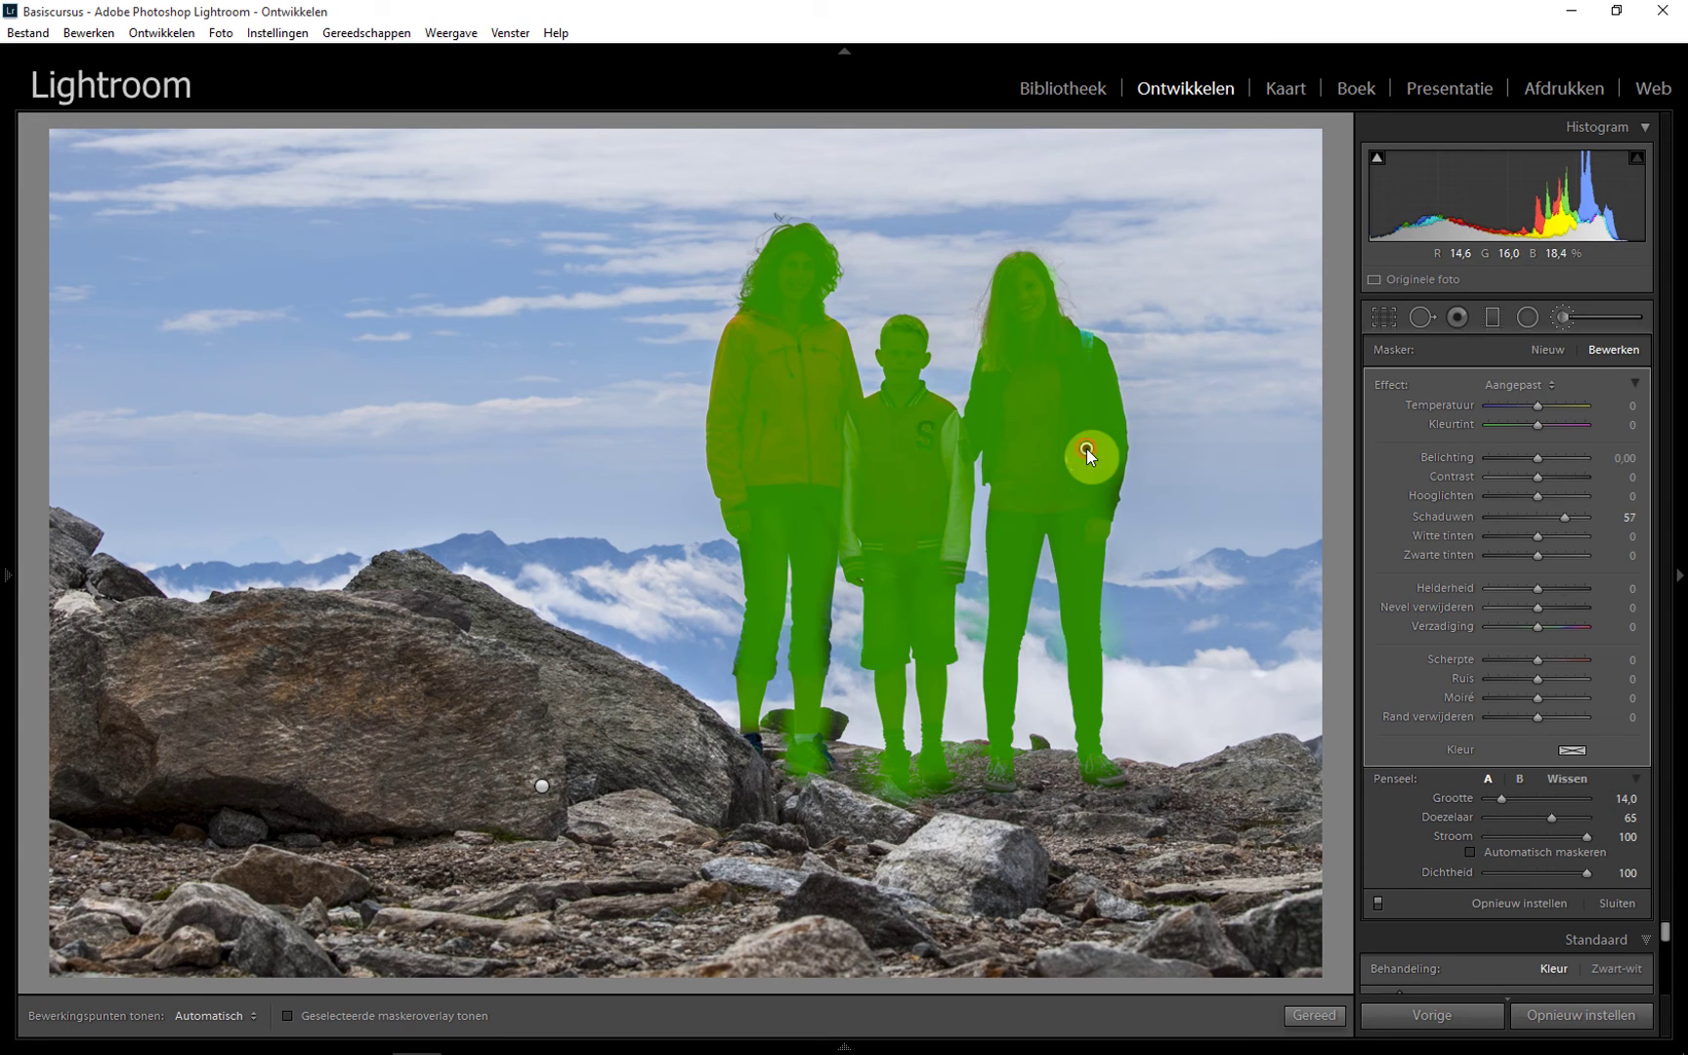
# Add Saturation +15 to the people's shadow mask, then start a new brush mask.
pyautogui.click(1086, 449)
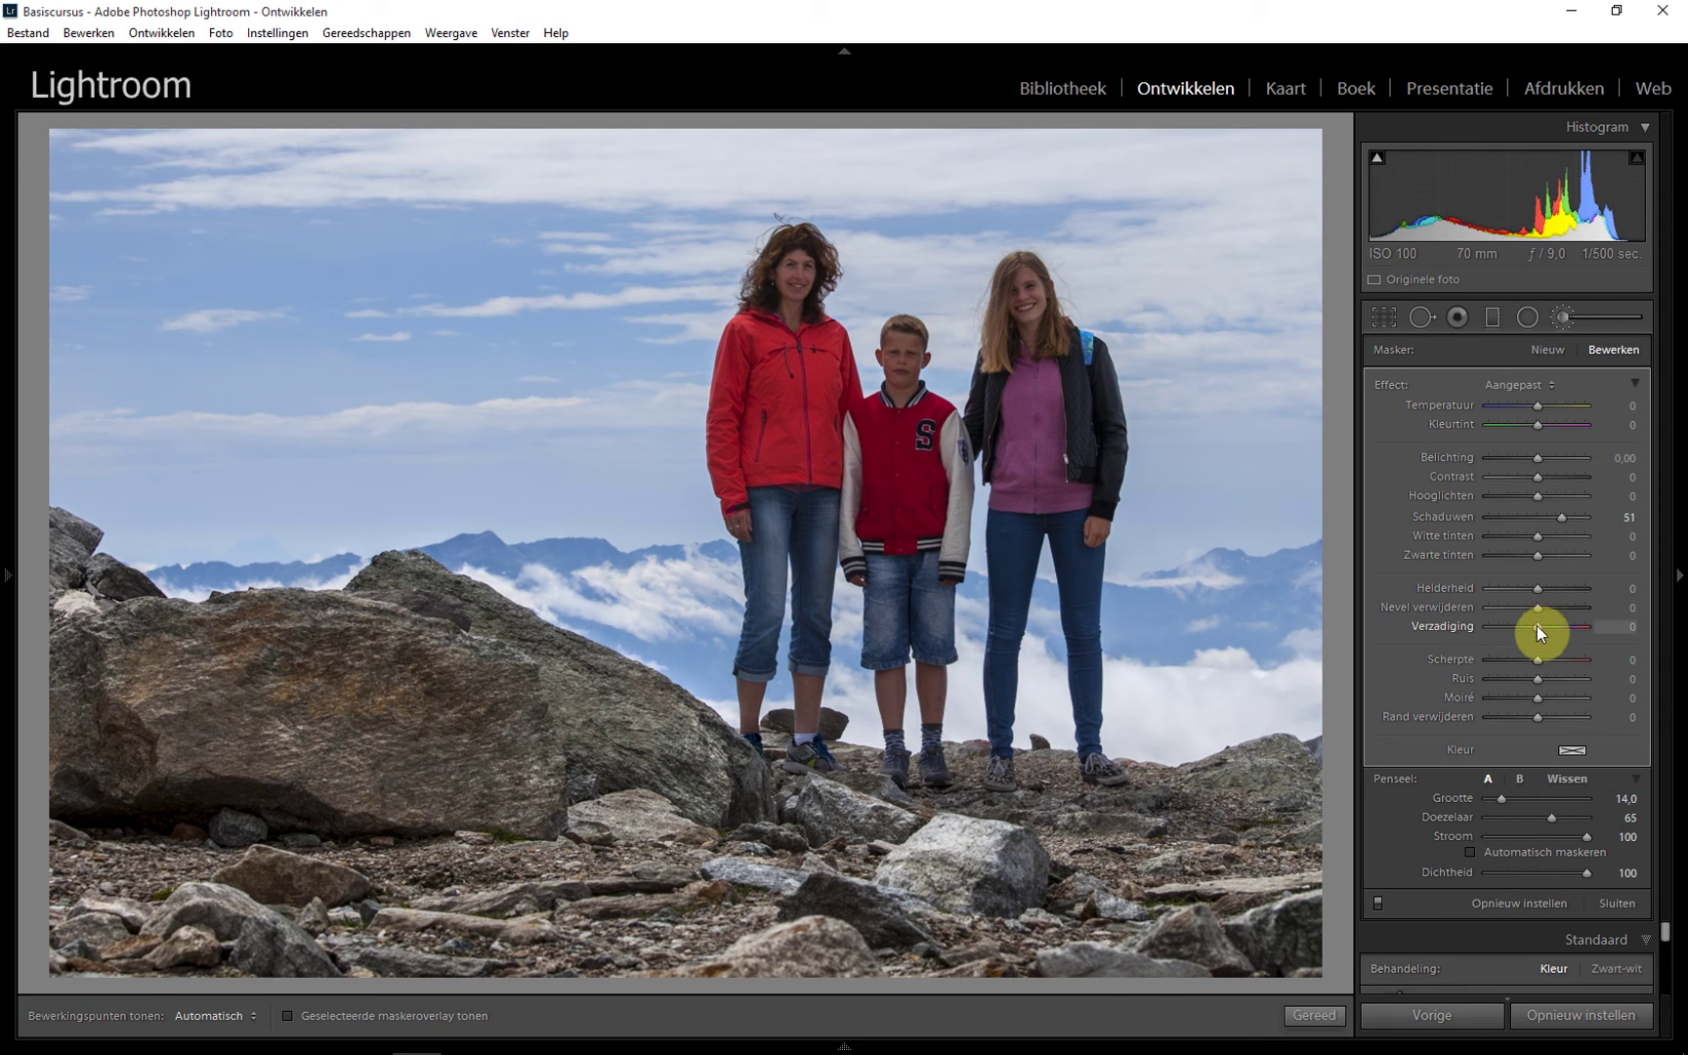
pyautogui.moveTo(1537, 626); pyautogui.dragTo(1545, 629)
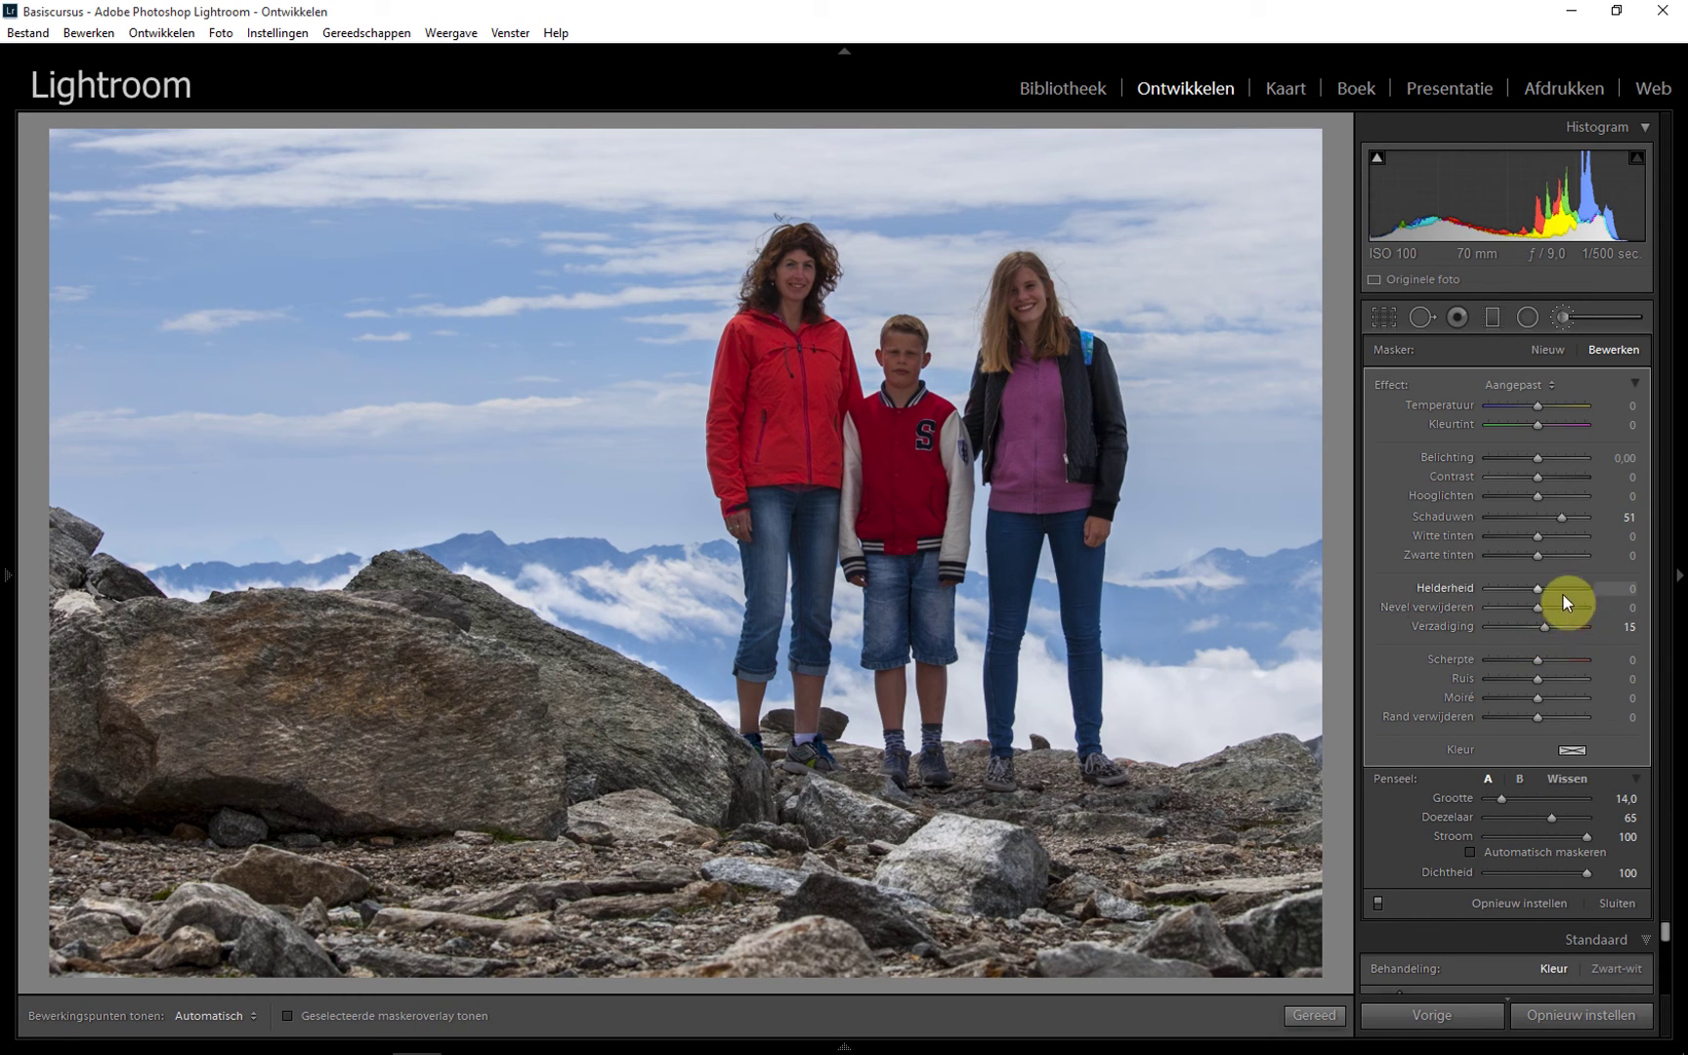
pyautogui.click(1549, 350)
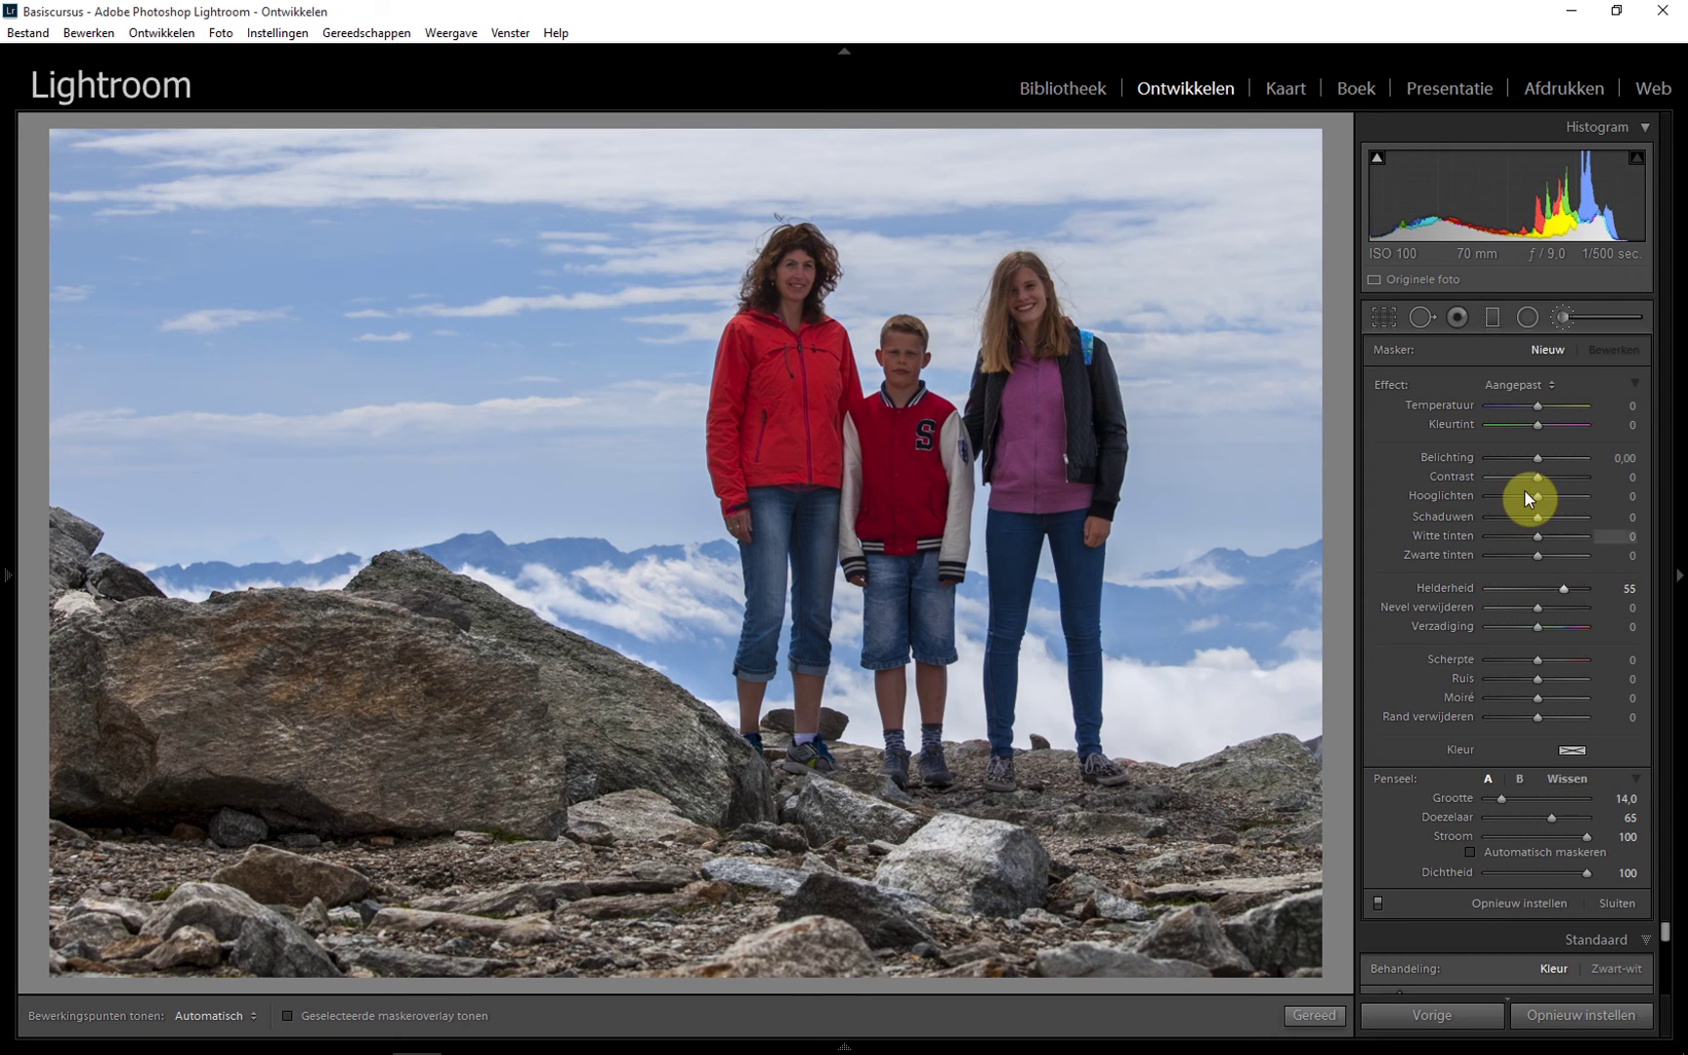
# Paint the sky with Contrast 26, Highlights −100 and Clarity 55, showing the green mask overlay.
pyautogui.moveTo(1536, 479)
pyautogui.mouseDown()
pyautogui.moveTo(1549, 479)
pyautogui.moveTo(1523, 501)
pyautogui.moveTo(1463, 502)
pyautogui.mouseUp()
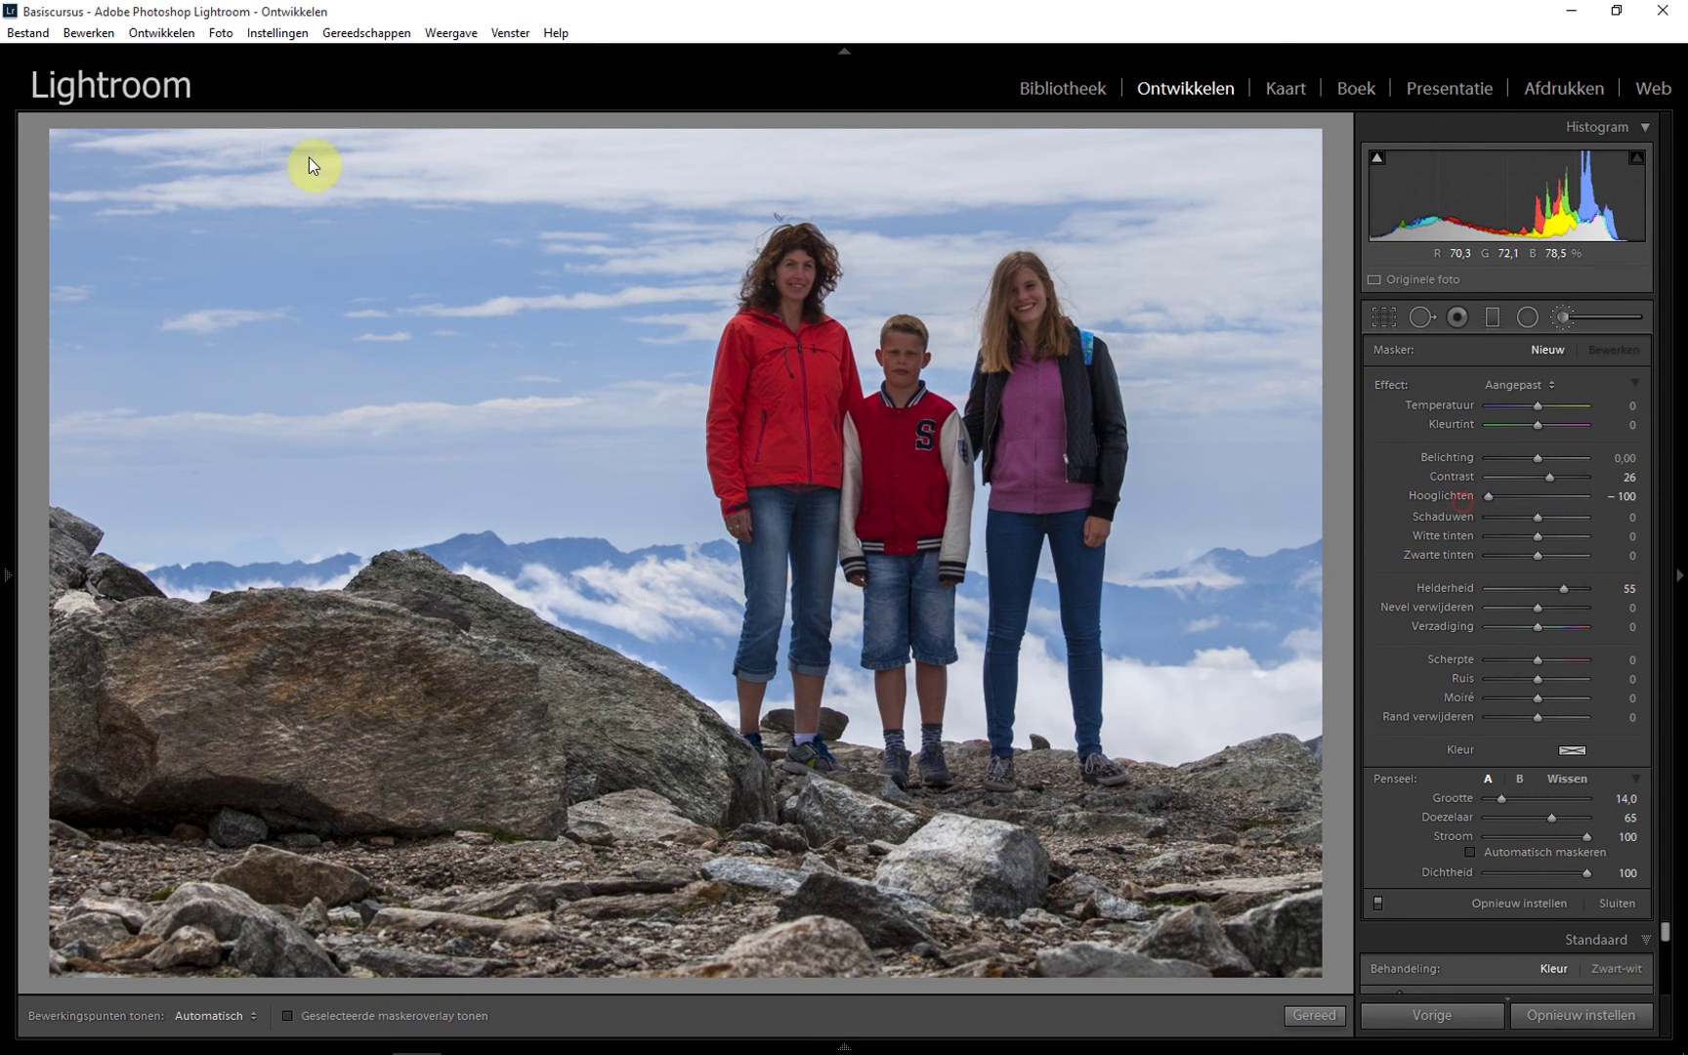
pyautogui.scroll(1, 332, 199)
pyautogui.press('h')
pyautogui.scroll(3, 271, 250)
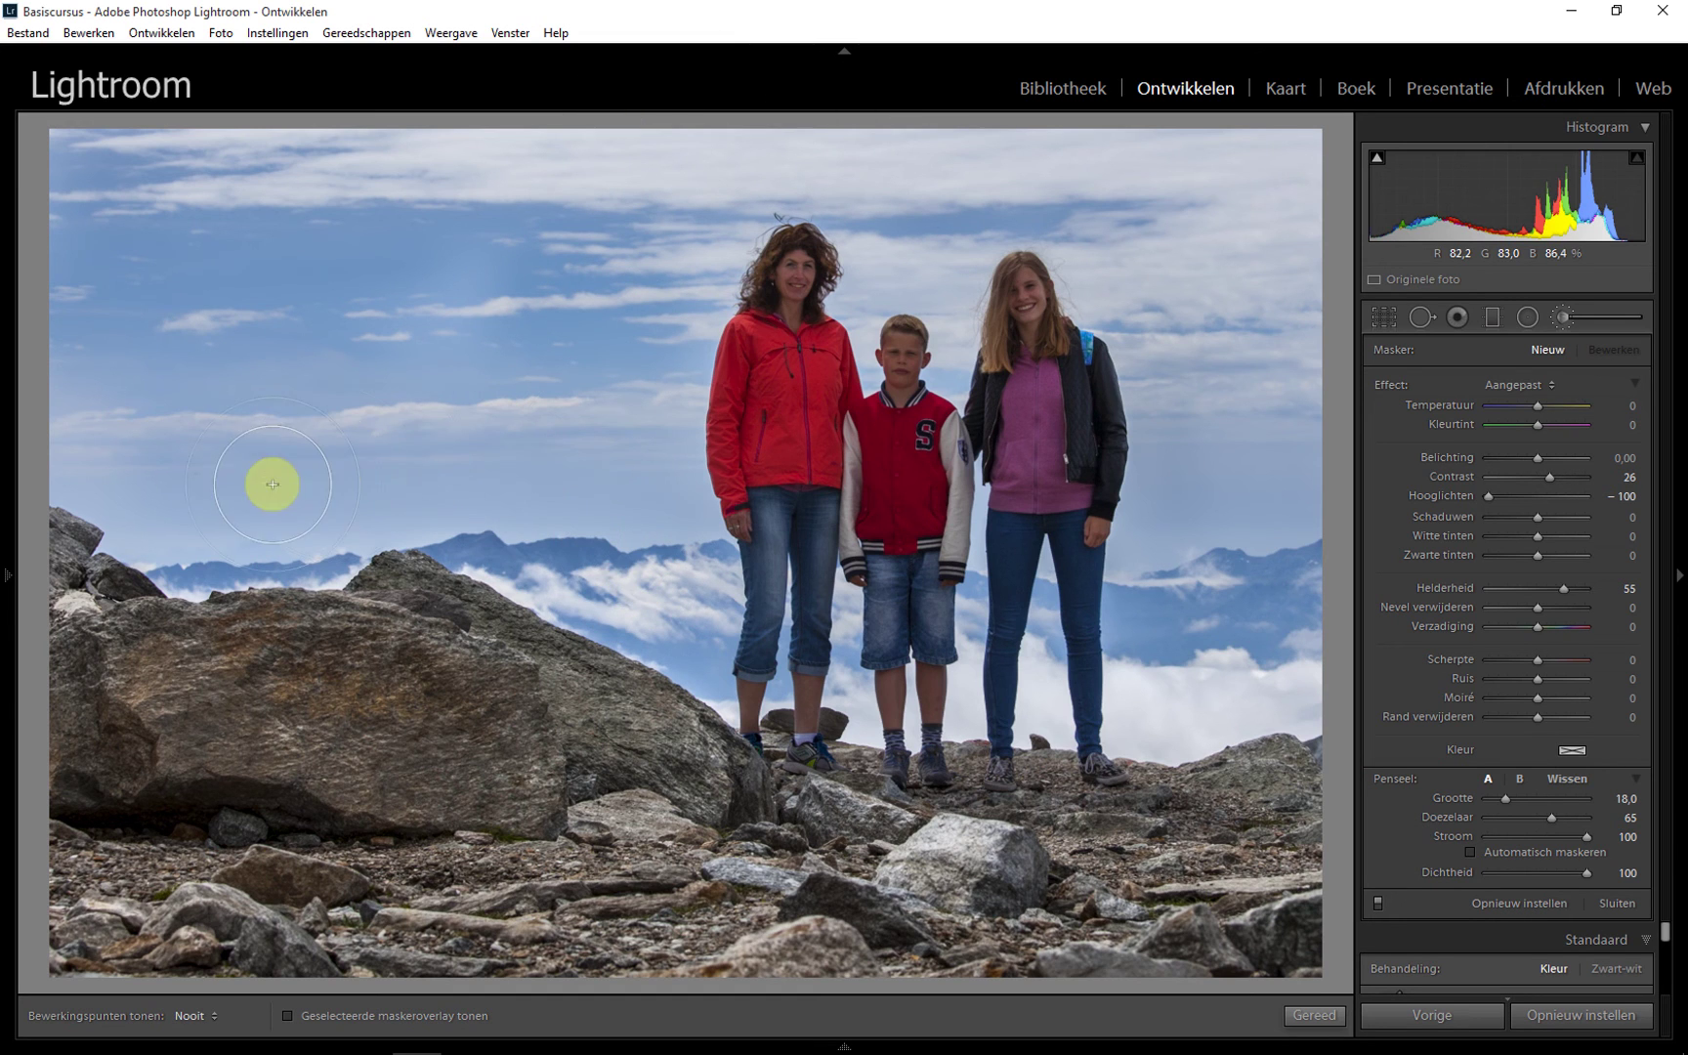
pyautogui.press('h')
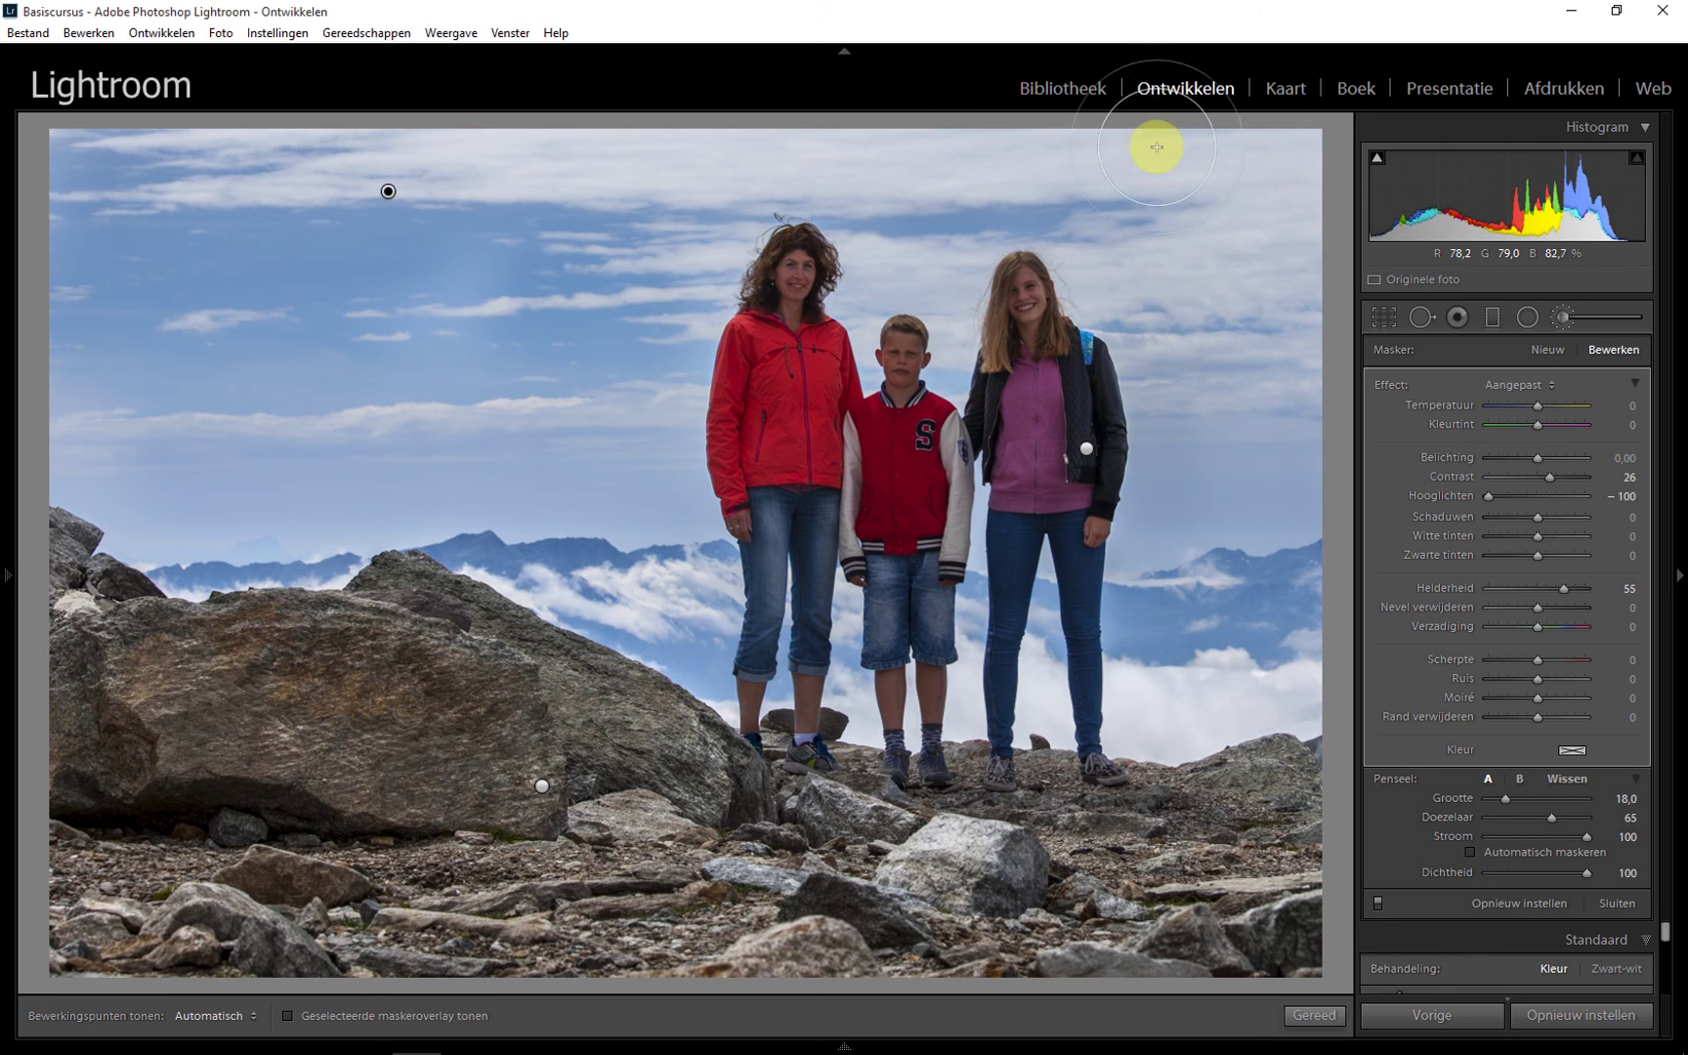
pyautogui.press('h')
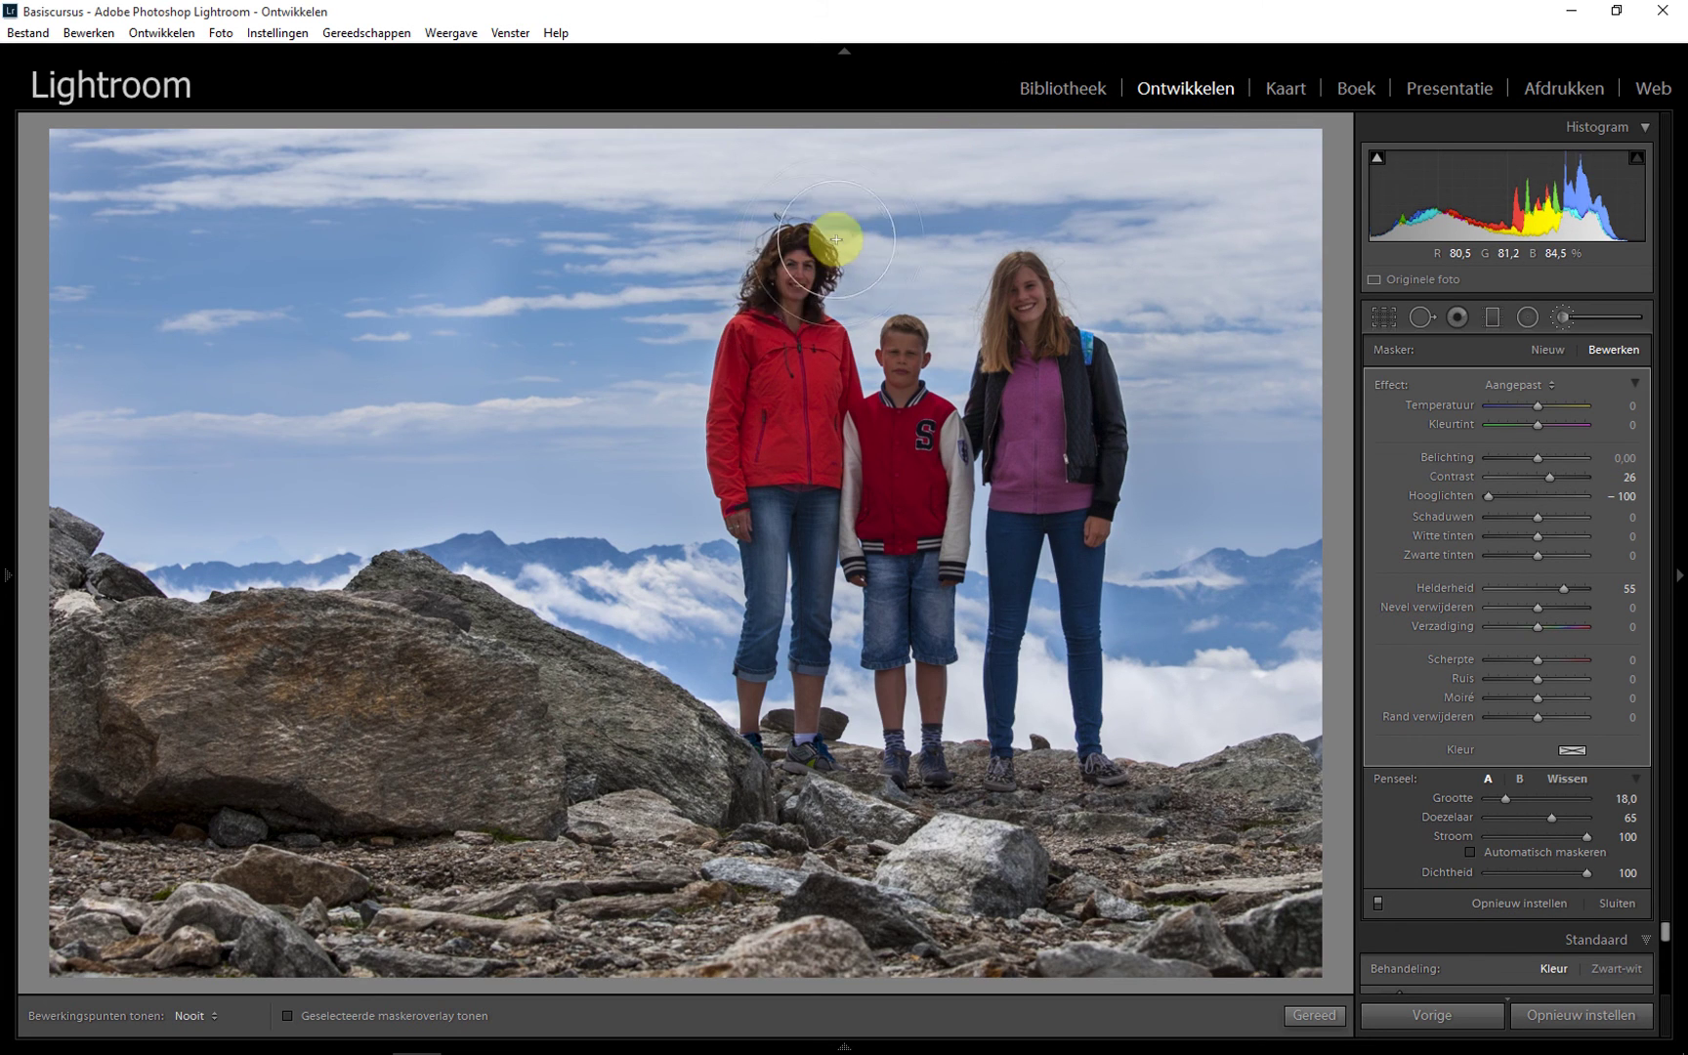
pyautogui.press('h')
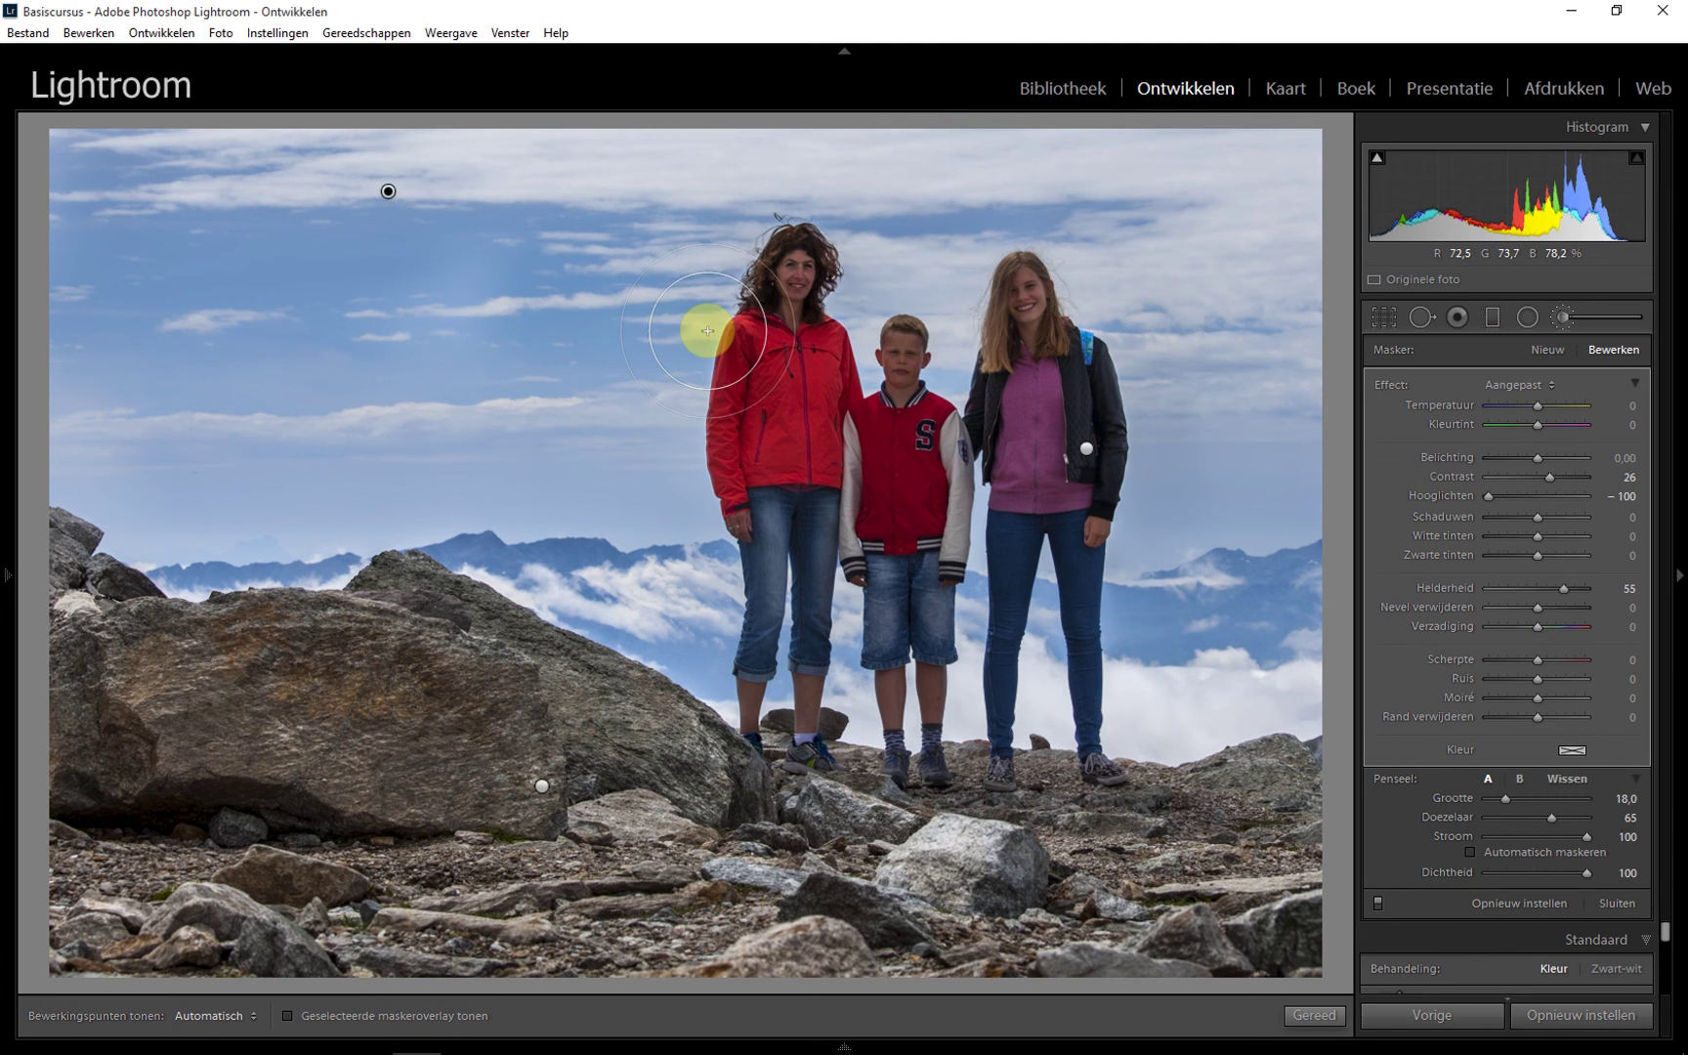
pyautogui.press('o')
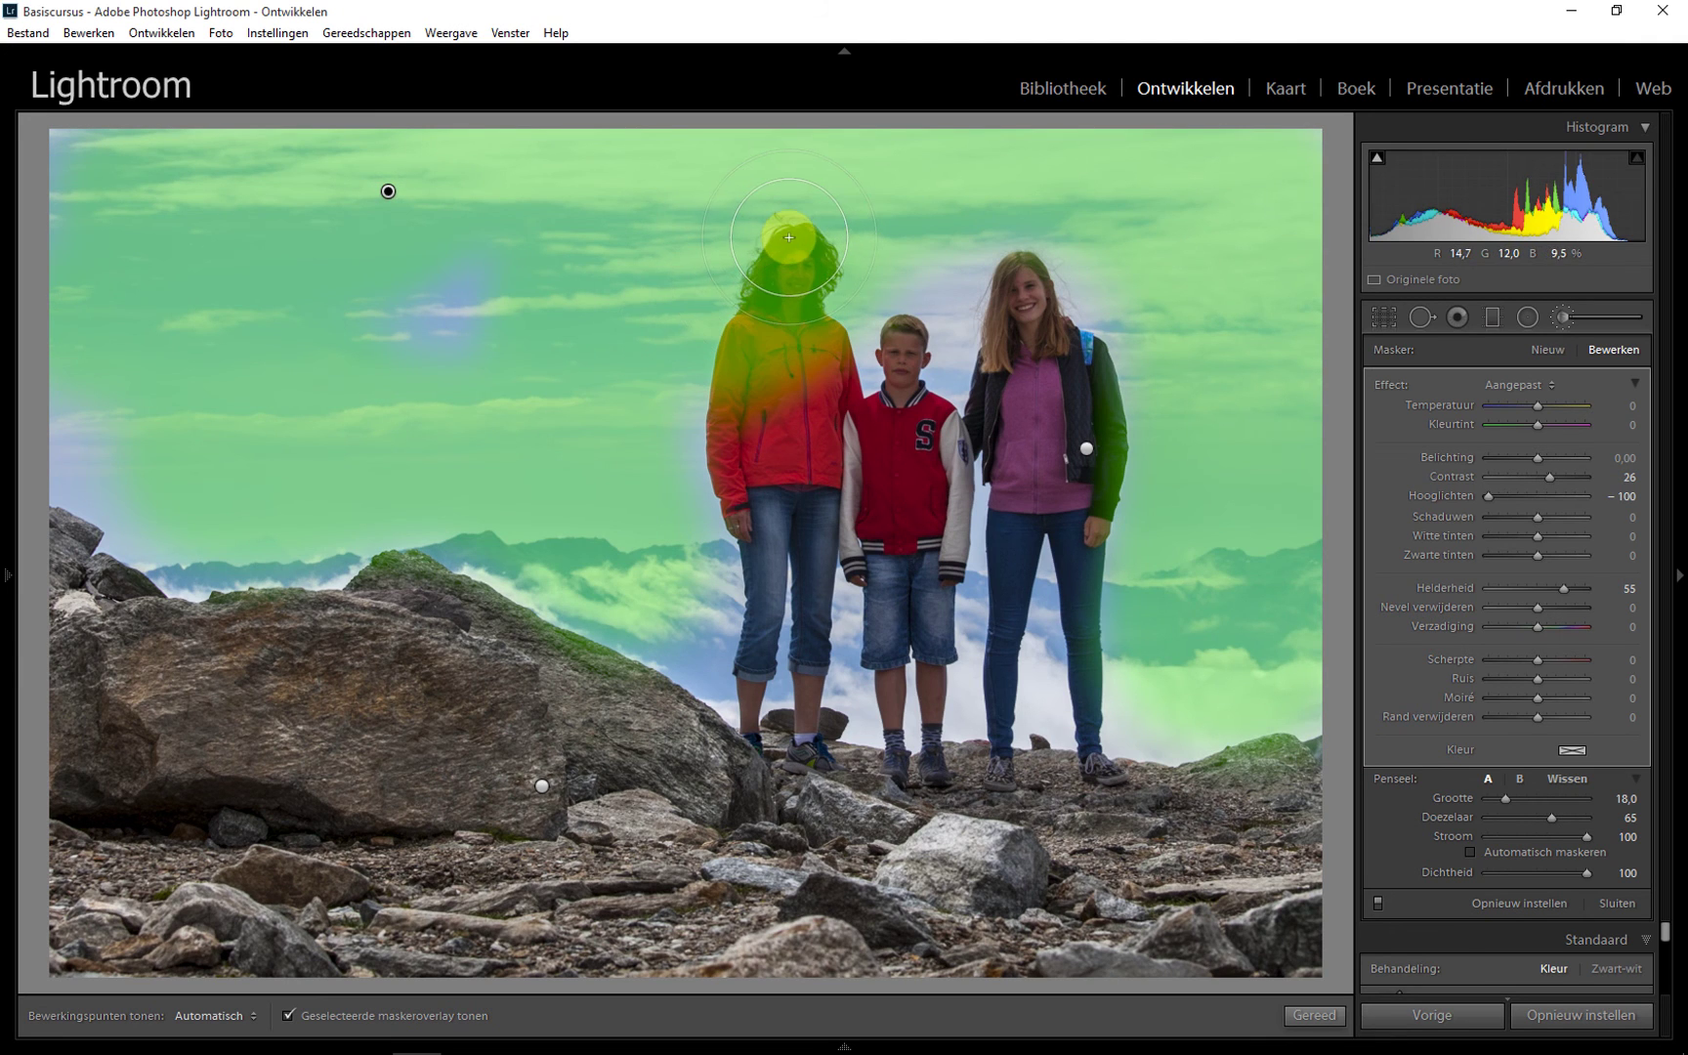
# Erase the sky mask from the woman's red jacket and hair, then hide the overlay.
pyautogui.press('h')
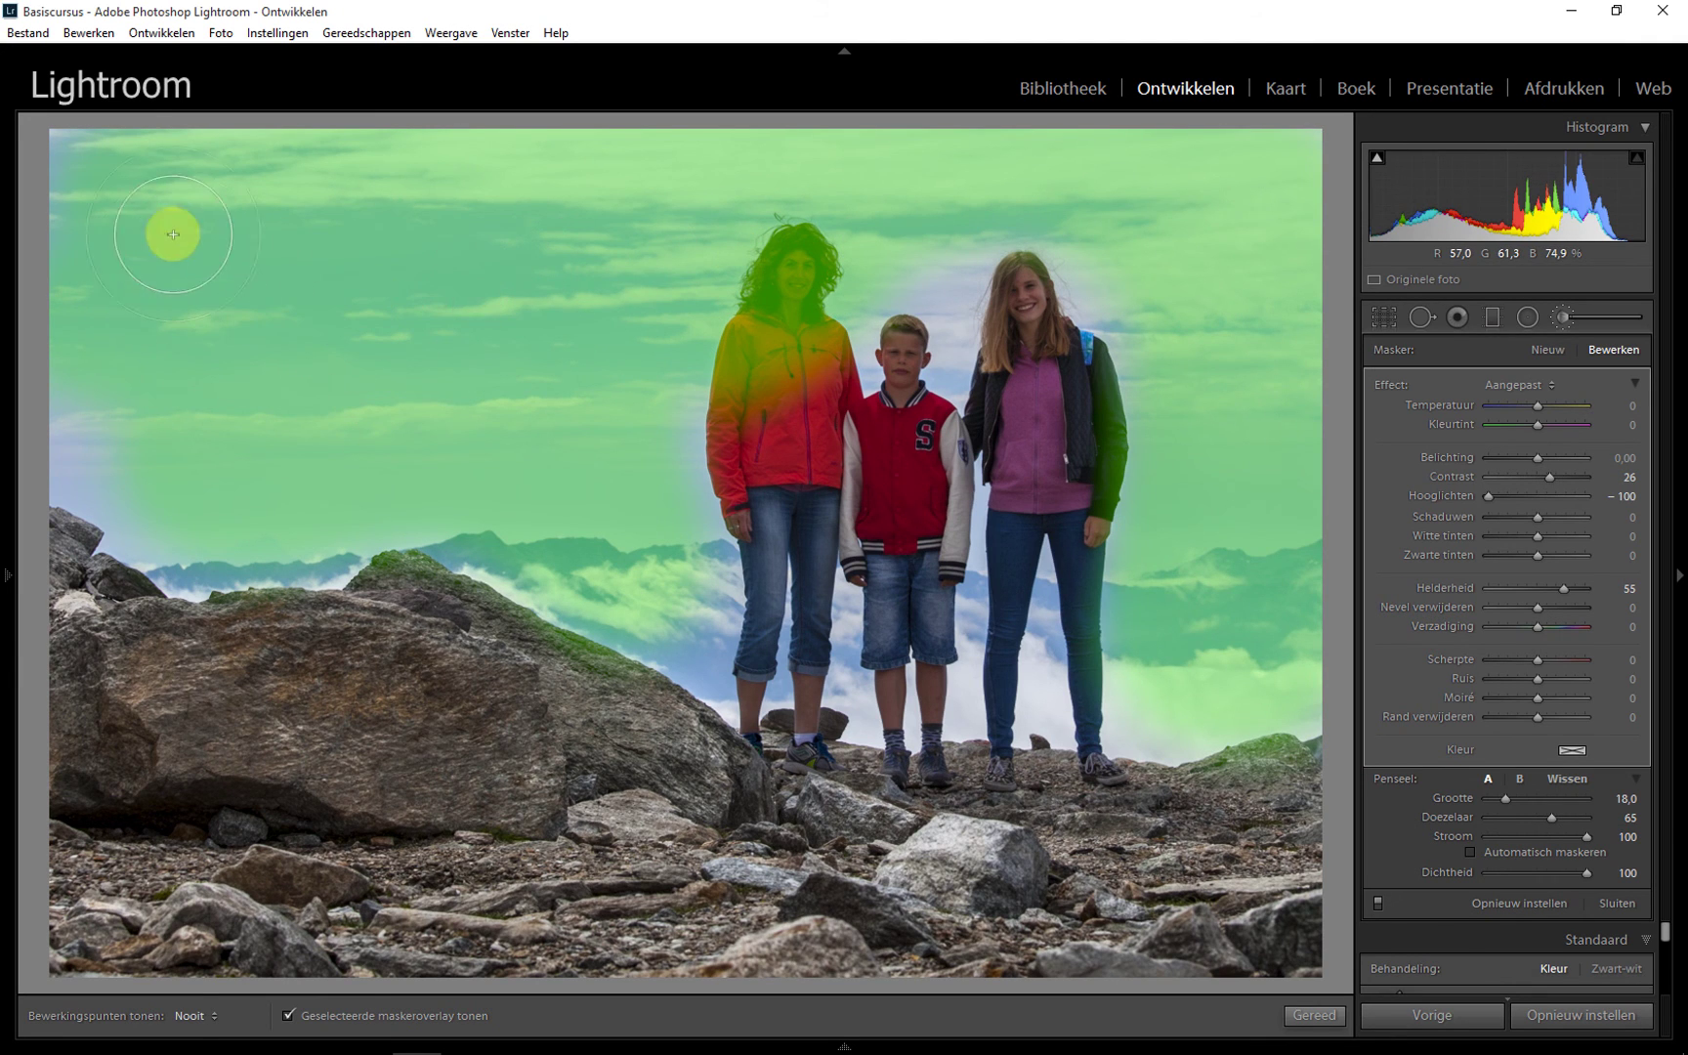
pyautogui.press('h')
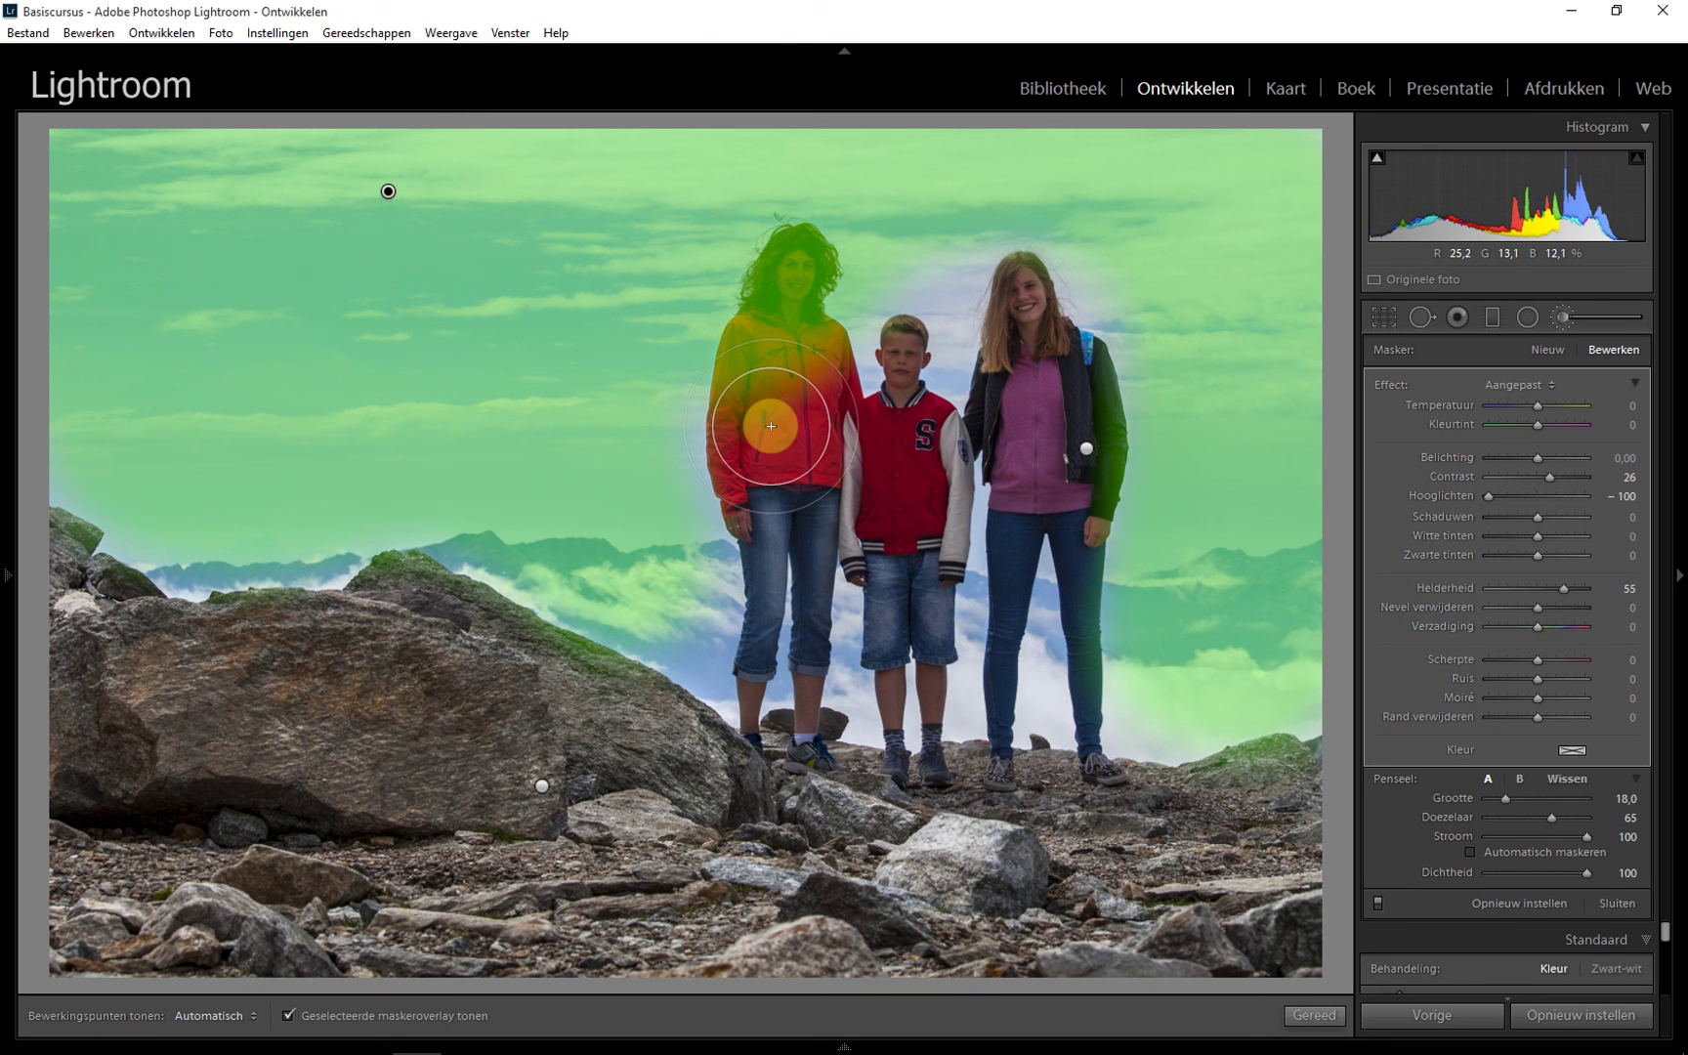
pyautogui.press('alt')
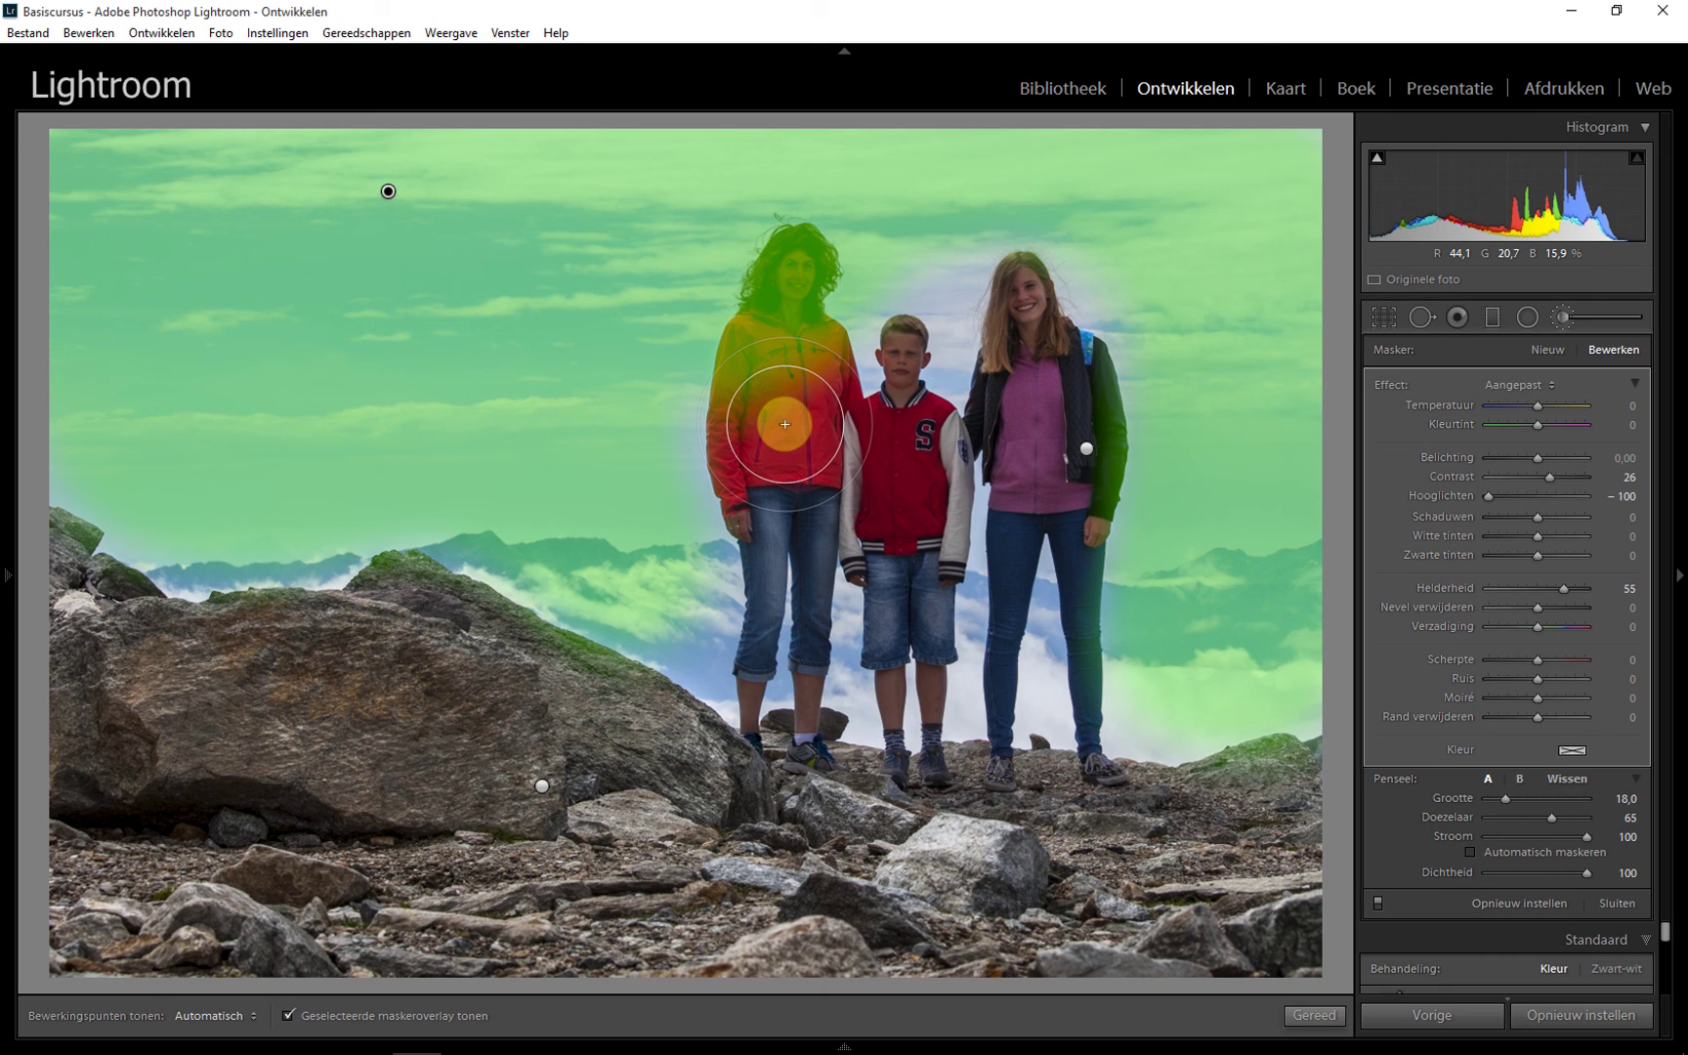
pyautogui.press('alt')
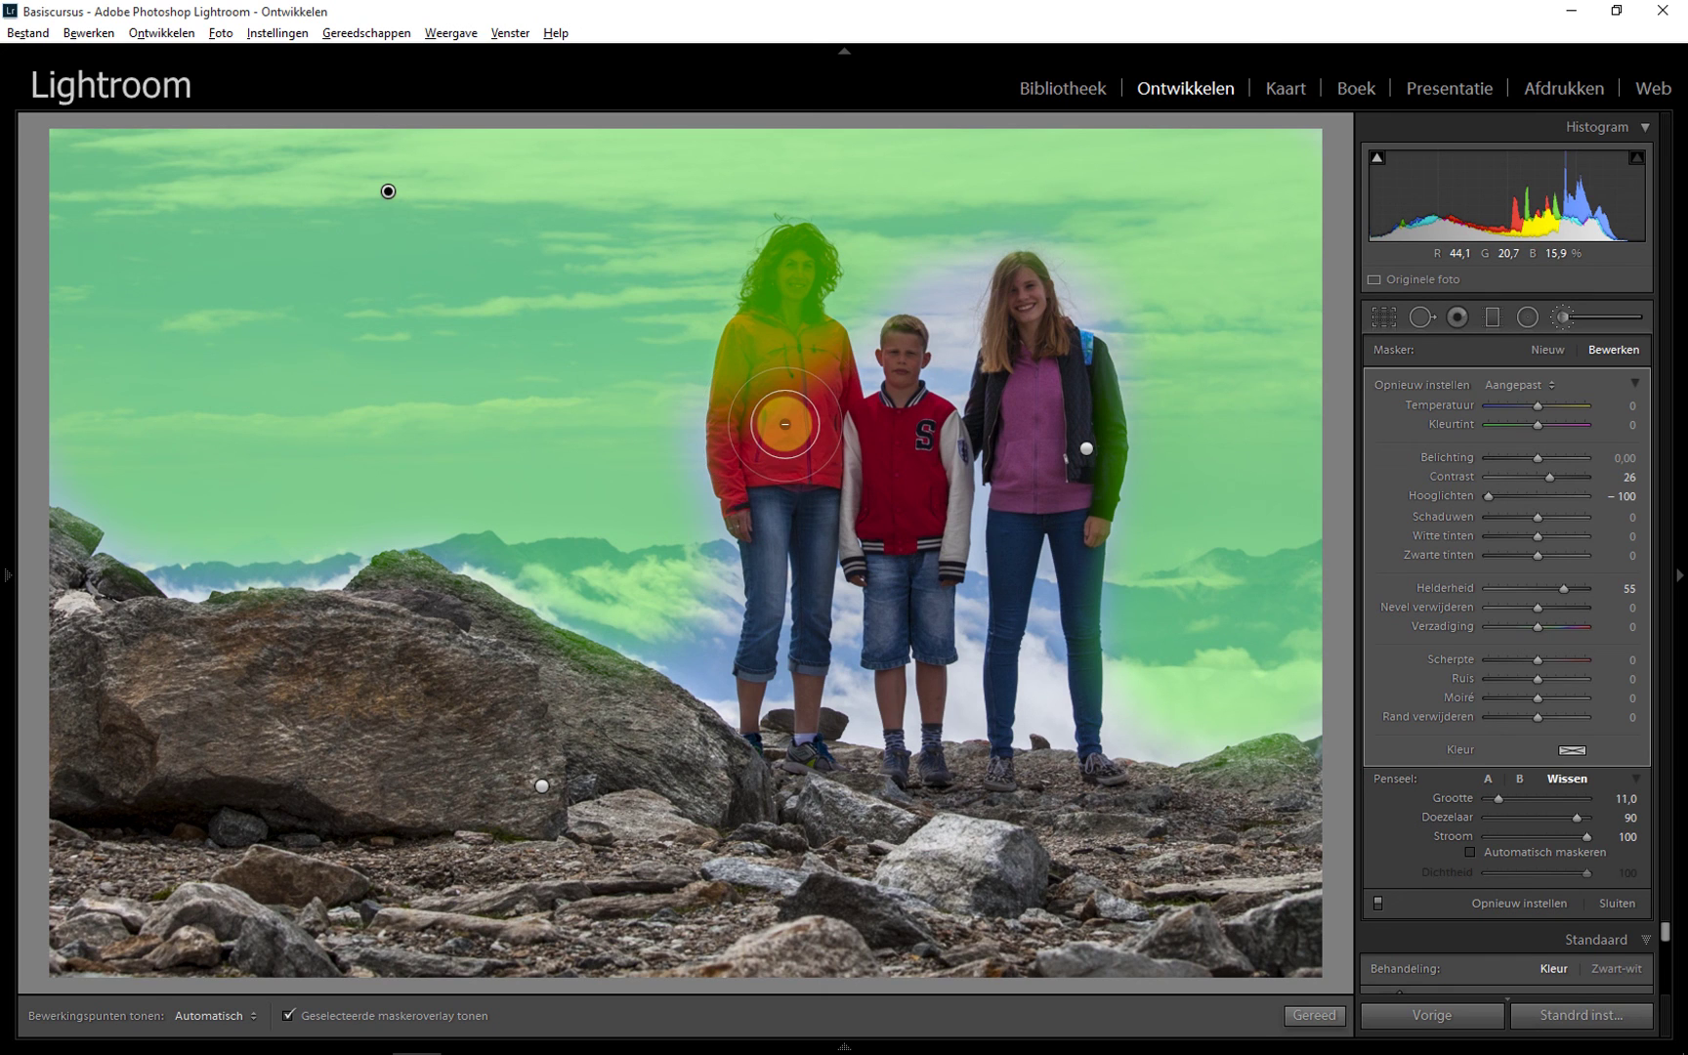
pyautogui.moveTo(785, 424)
pyautogui.mouseDown()
pyautogui.moveTo(777, 277)
pyautogui.moveTo(863, 289)
pyautogui.moveTo(755, 345)
pyautogui.moveTo(743, 415)
pyautogui.moveTo(803, 226)
pyautogui.moveTo(771, 540)
pyautogui.moveTo(890, 460)
pyautogui.mouseUp()
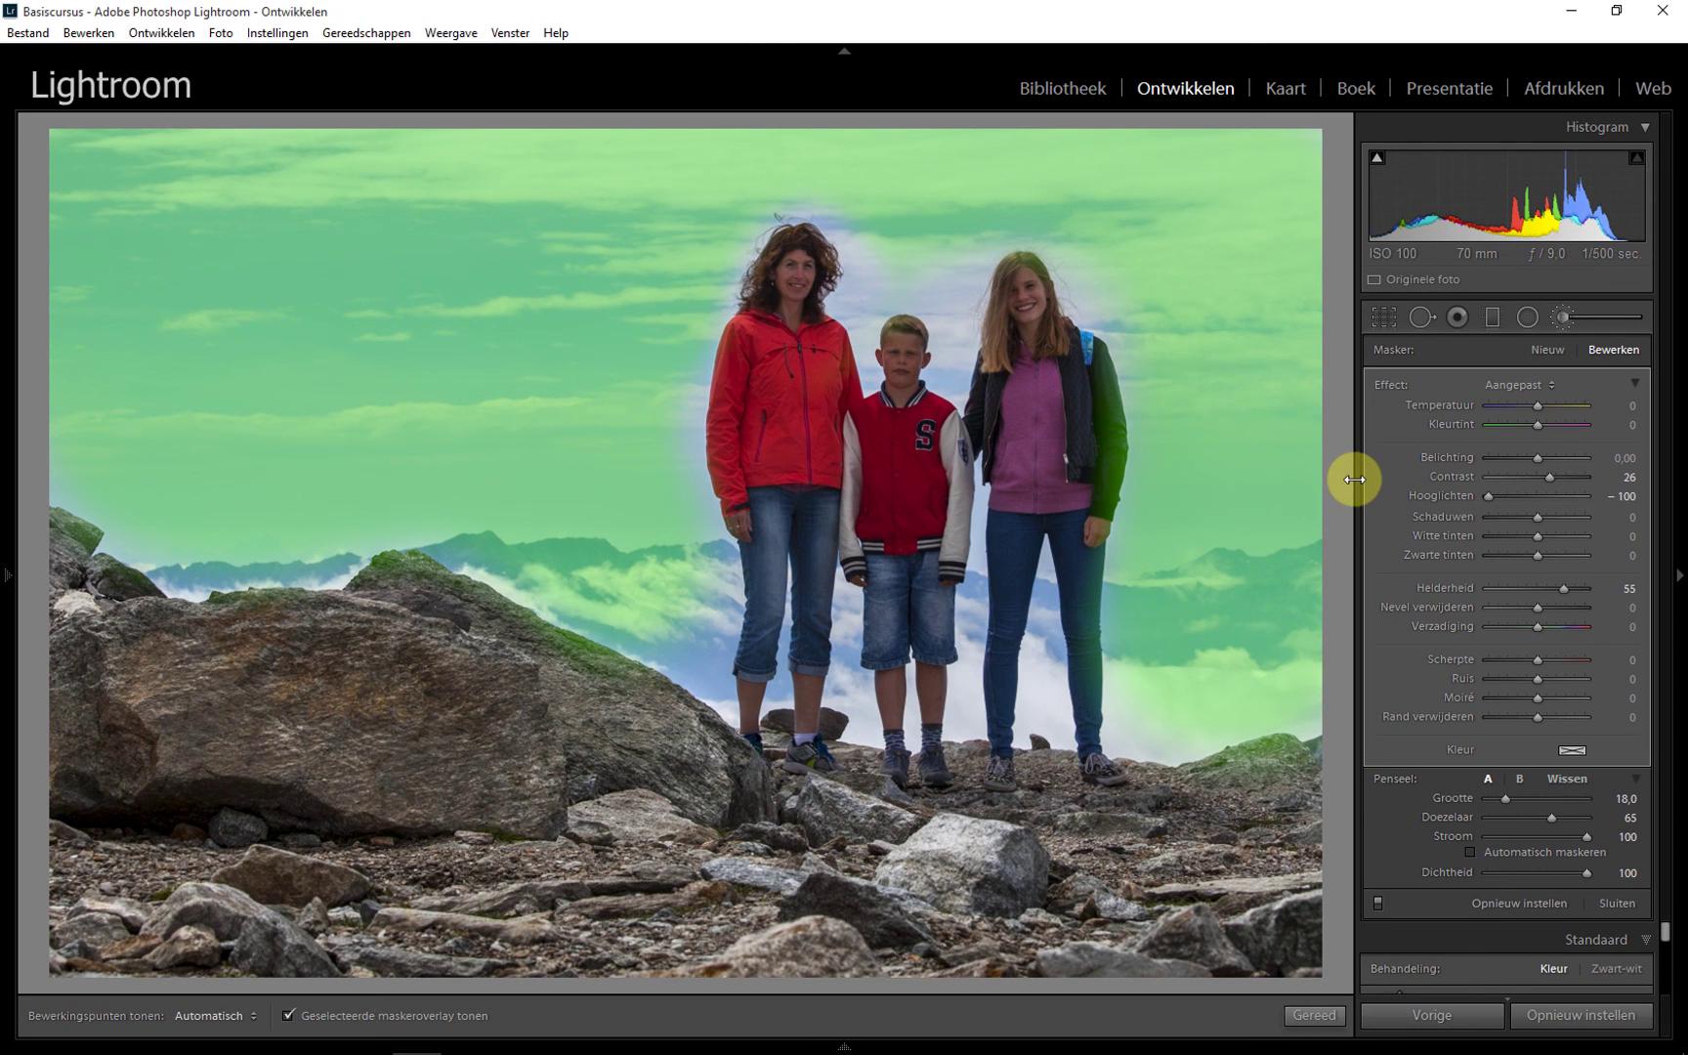
pyautogui.press('o')
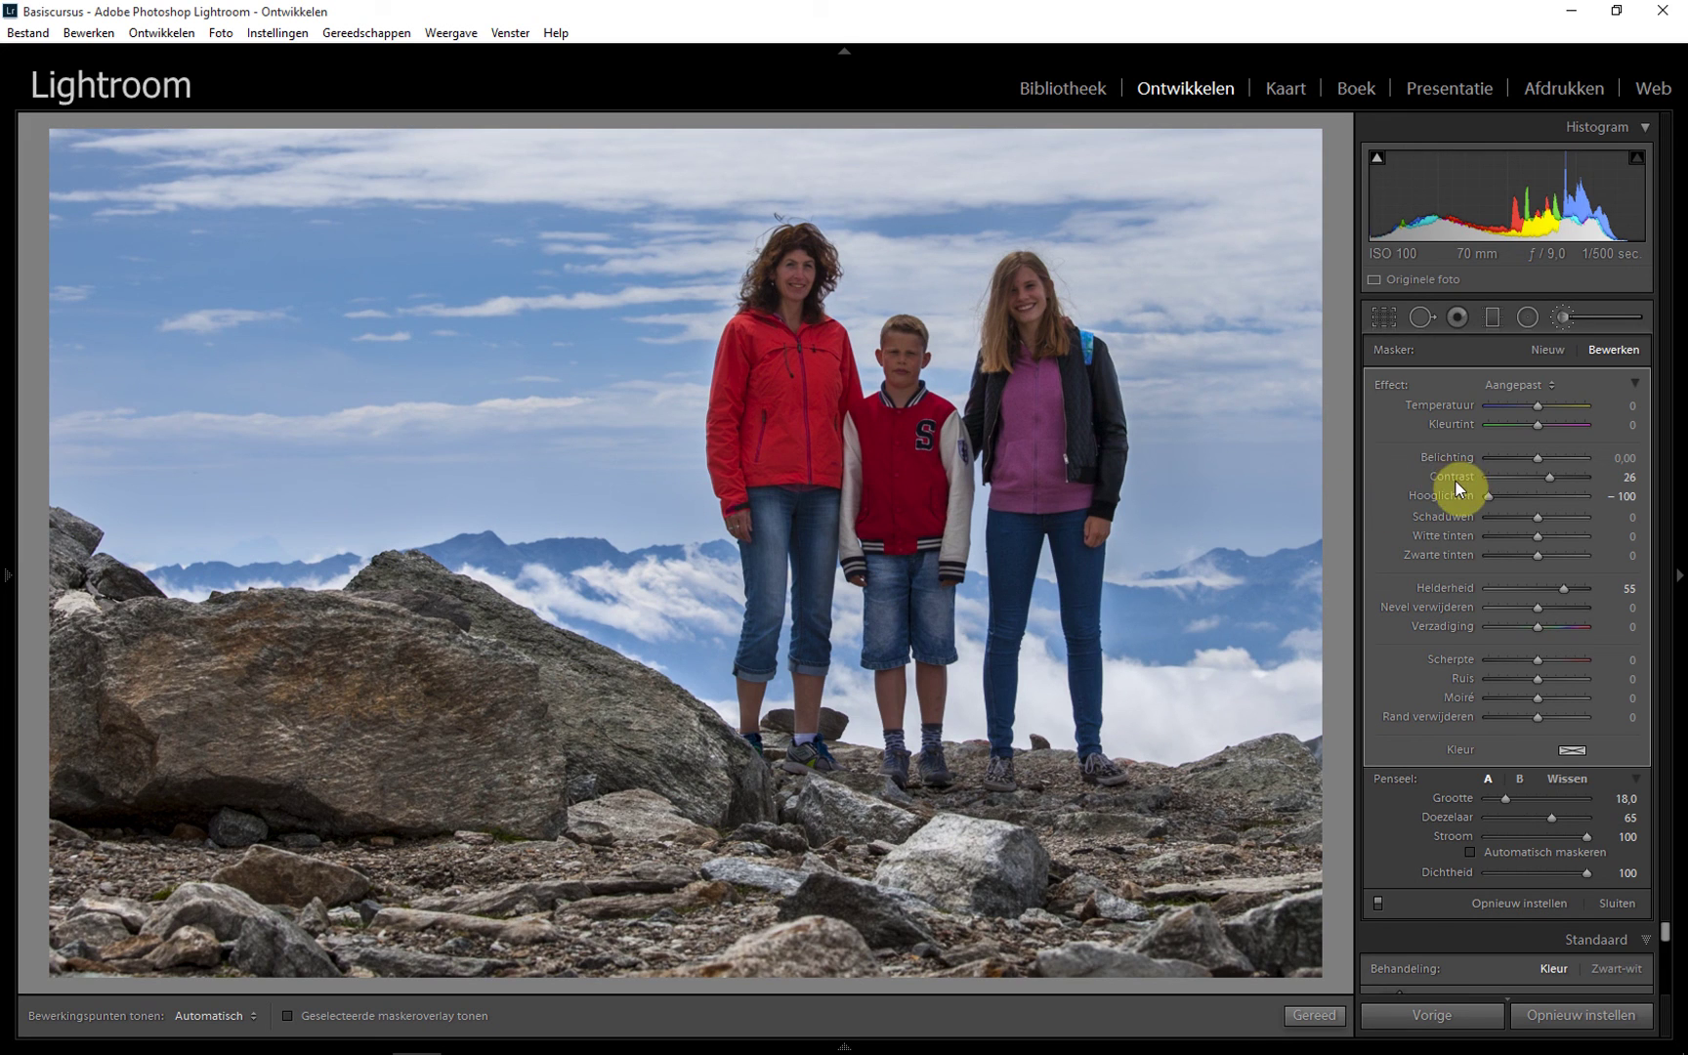
# Close the adjustment brush to return to the Basic panel's global tone settings.
pyautogui.click(1620, 901)
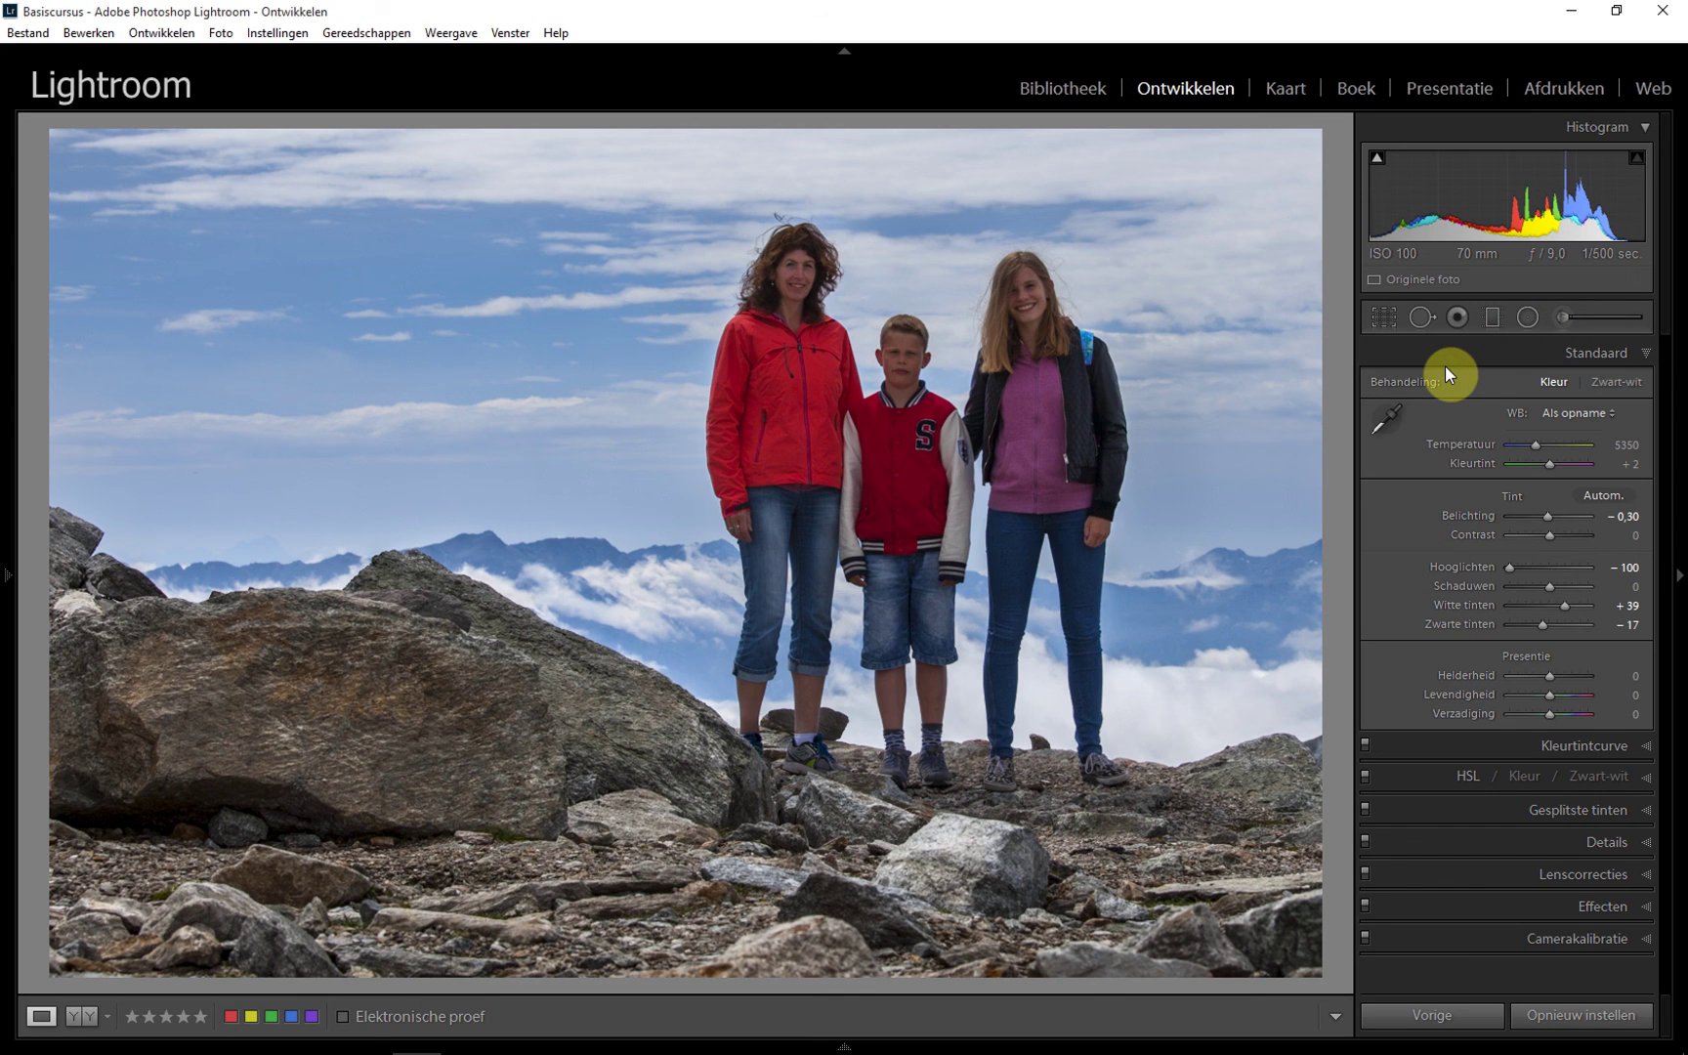
# Flip between the original and edited photo, then view Before and After side by side.
pyautogui.press('\\')
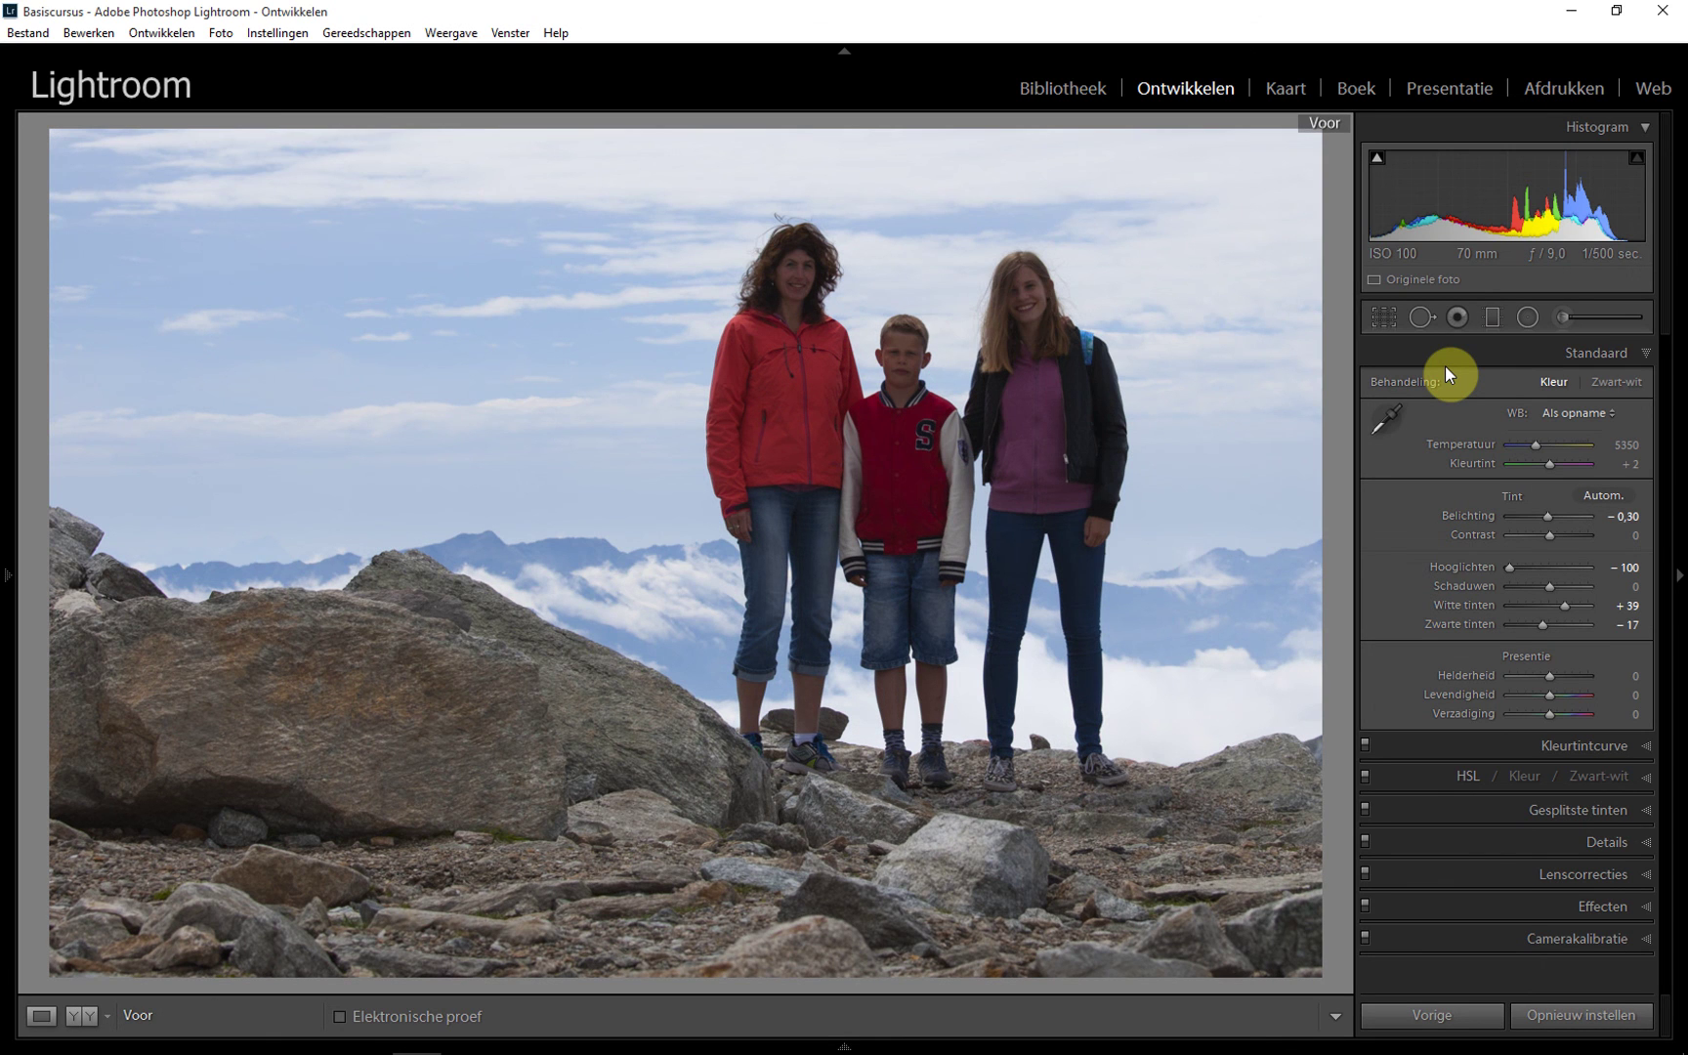
pyautogui.press('\\')
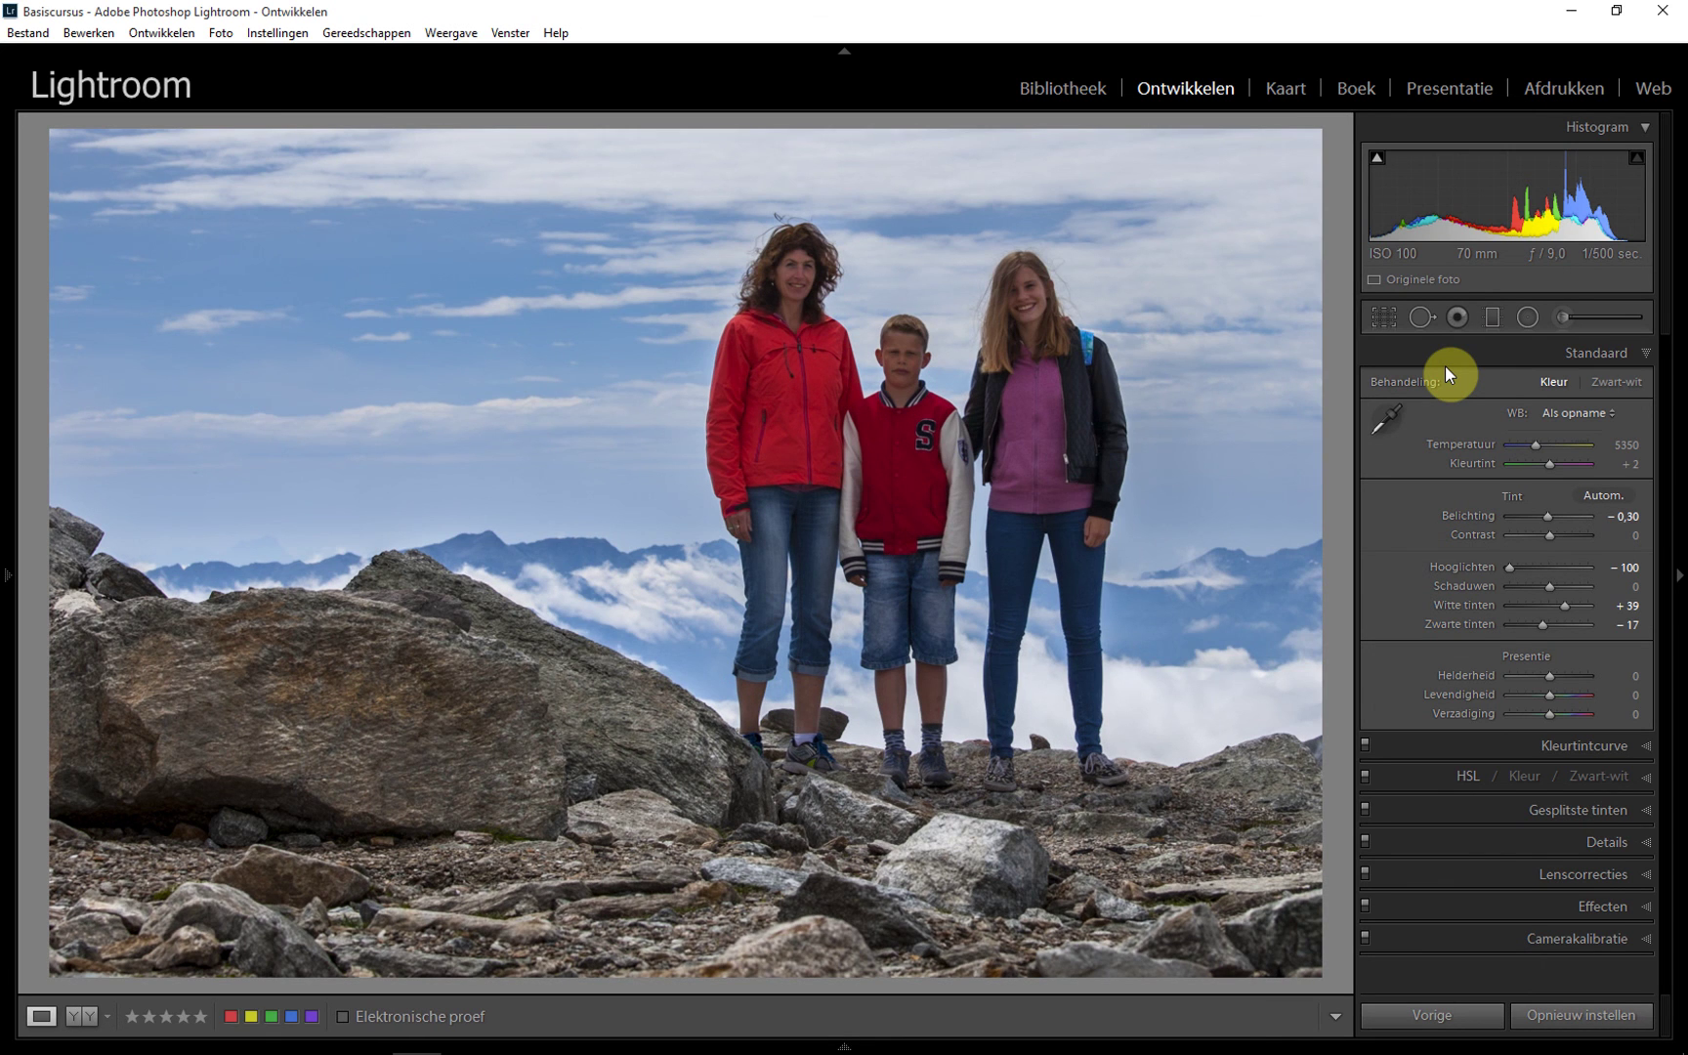
pyautogui.press('\\')
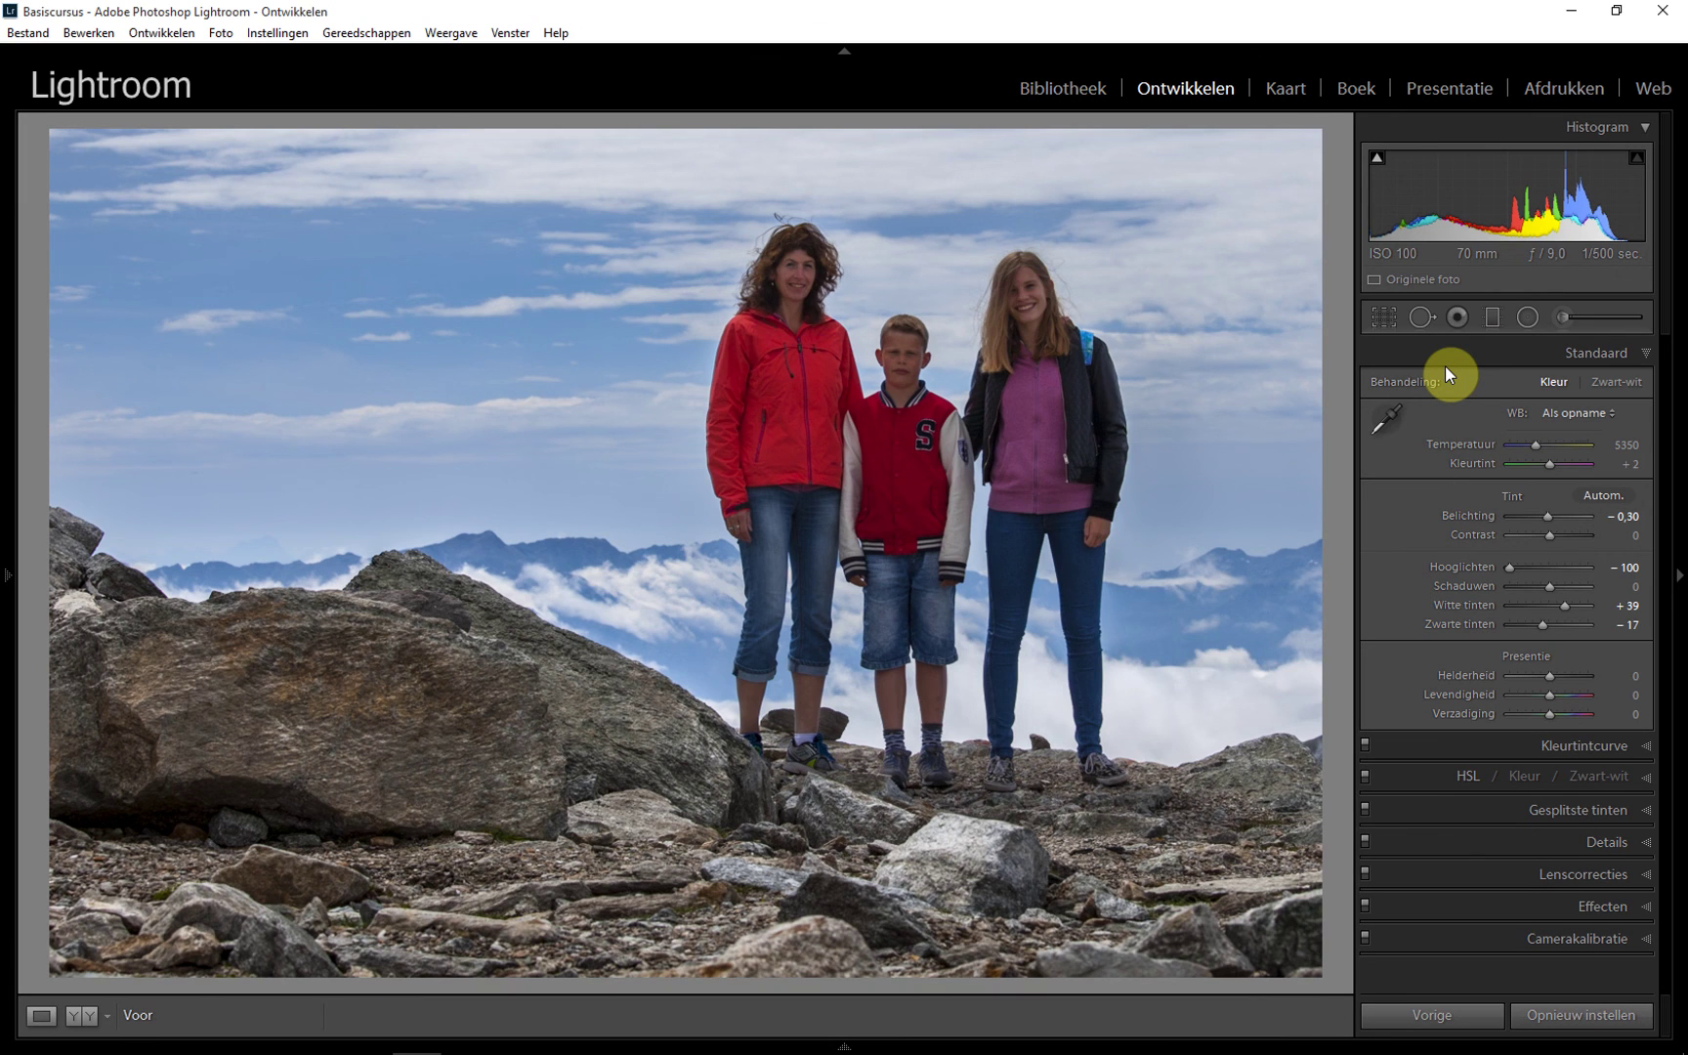
pyautogui.press('\\')
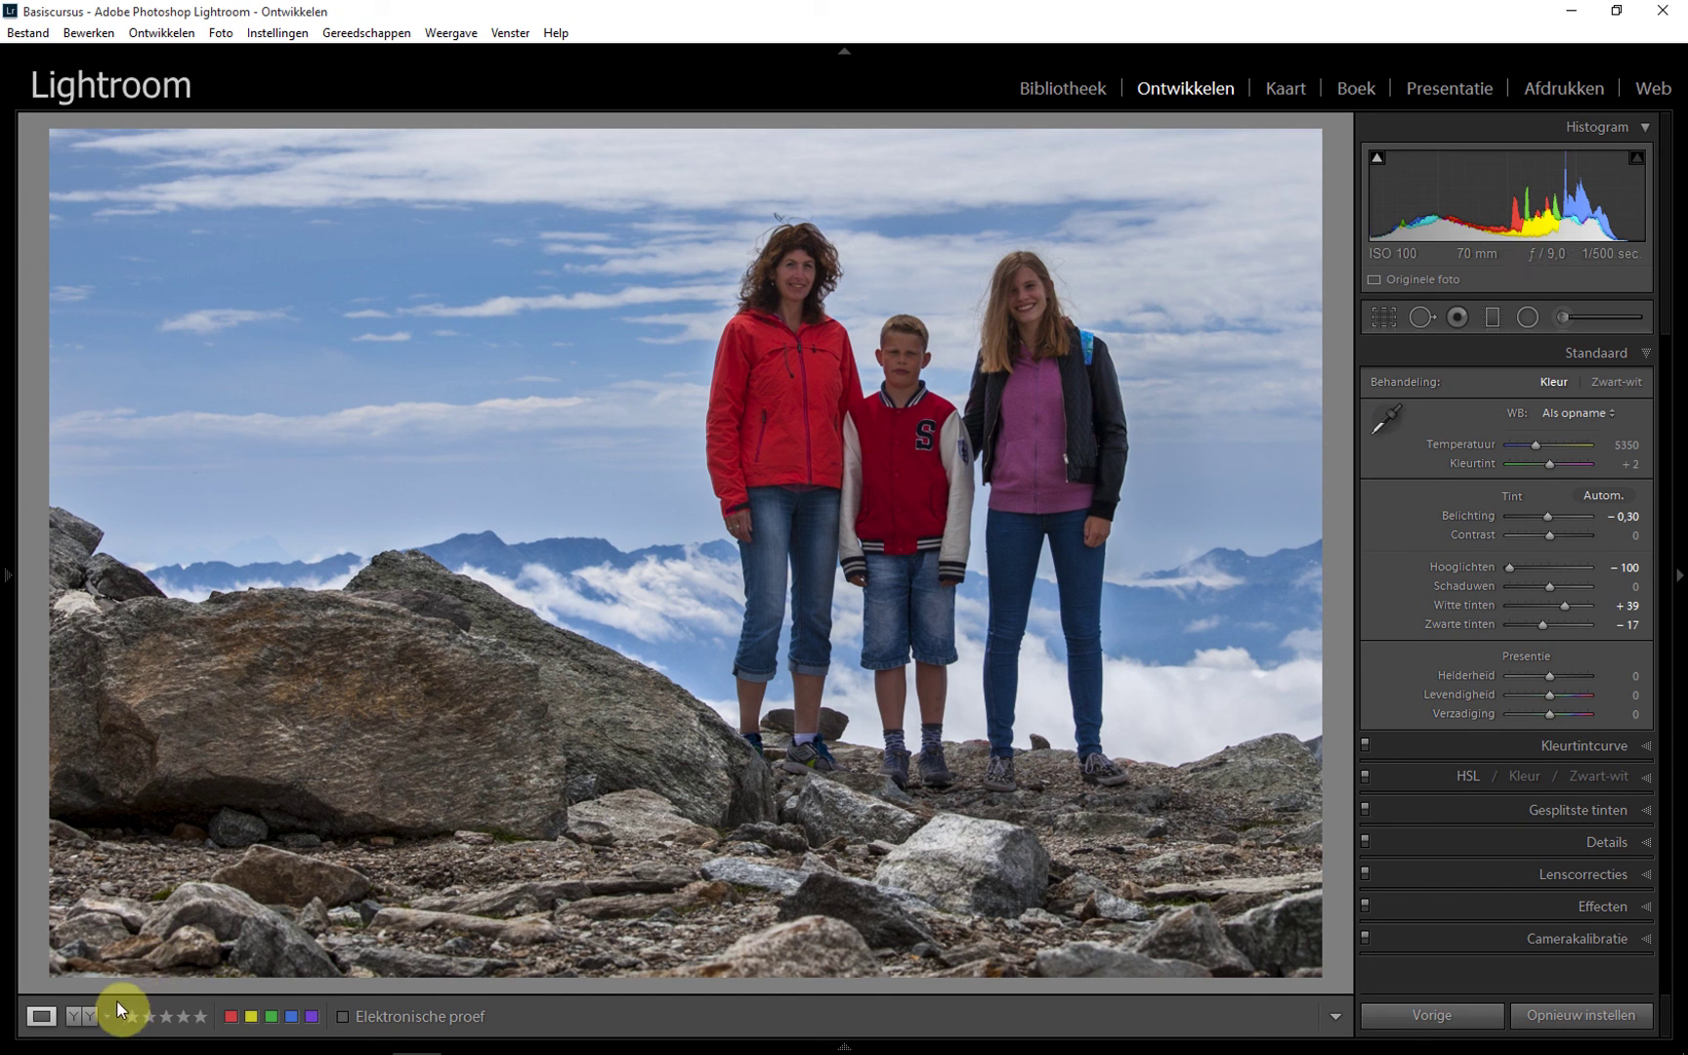
pyautogui.click(87, 1016)
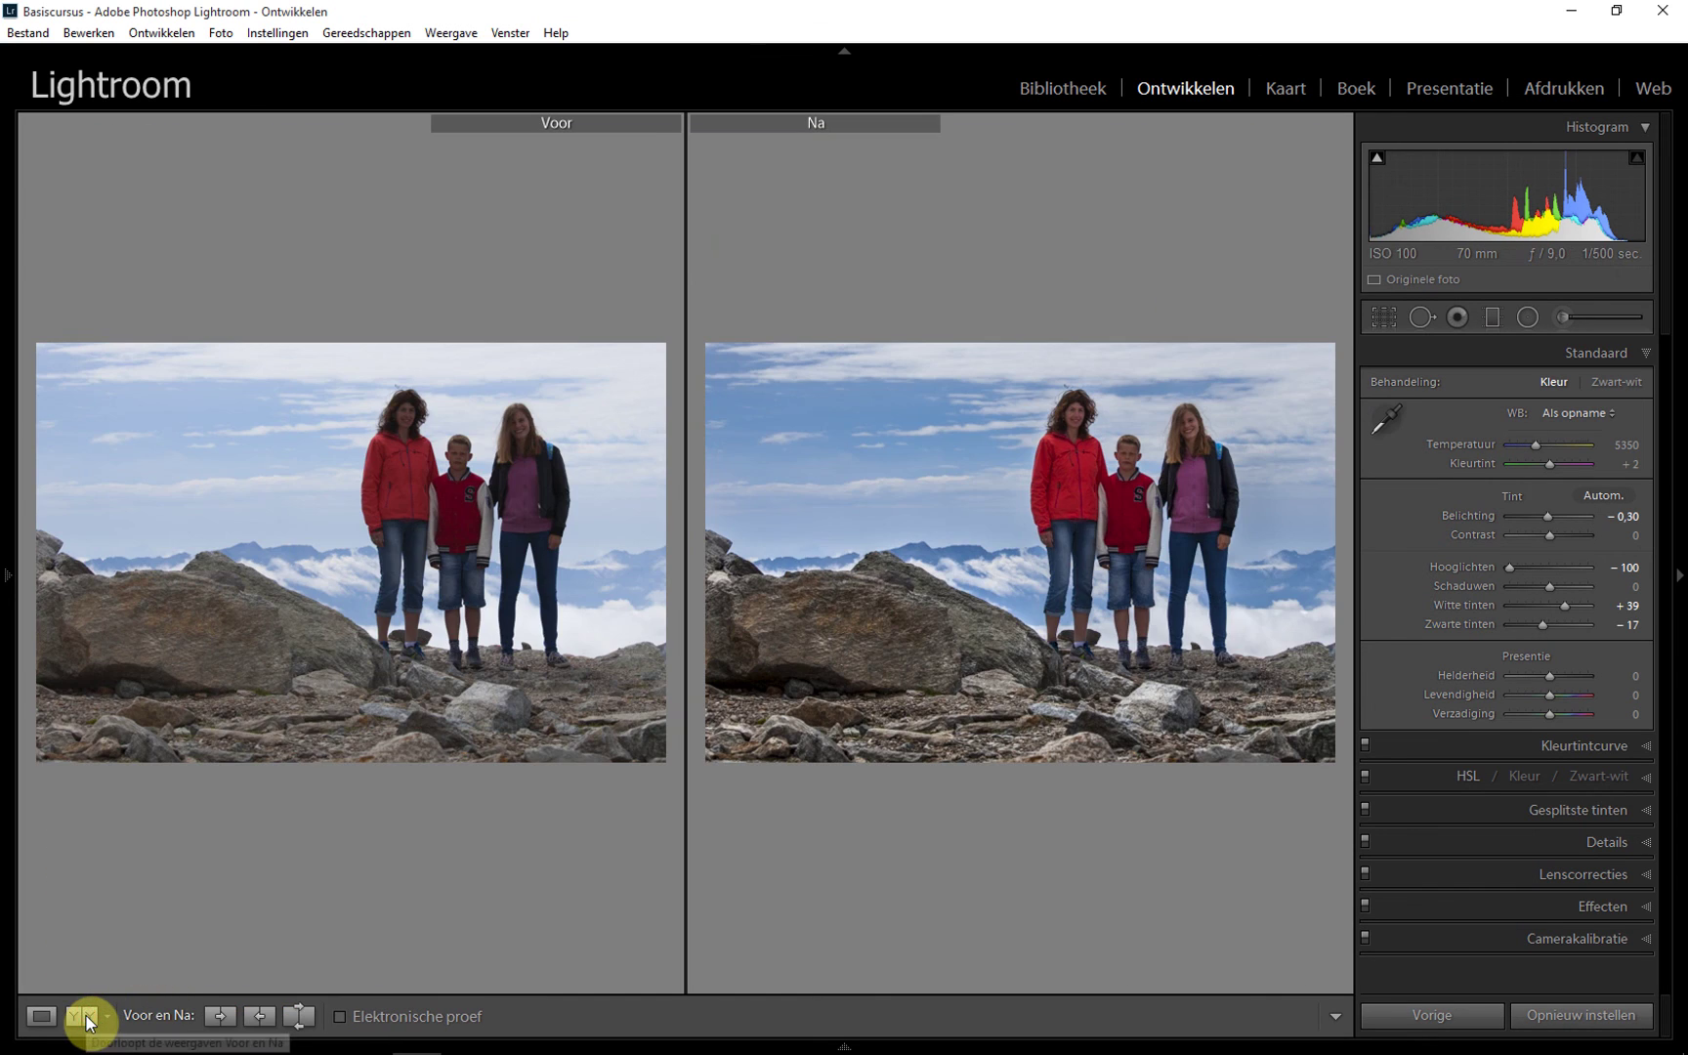